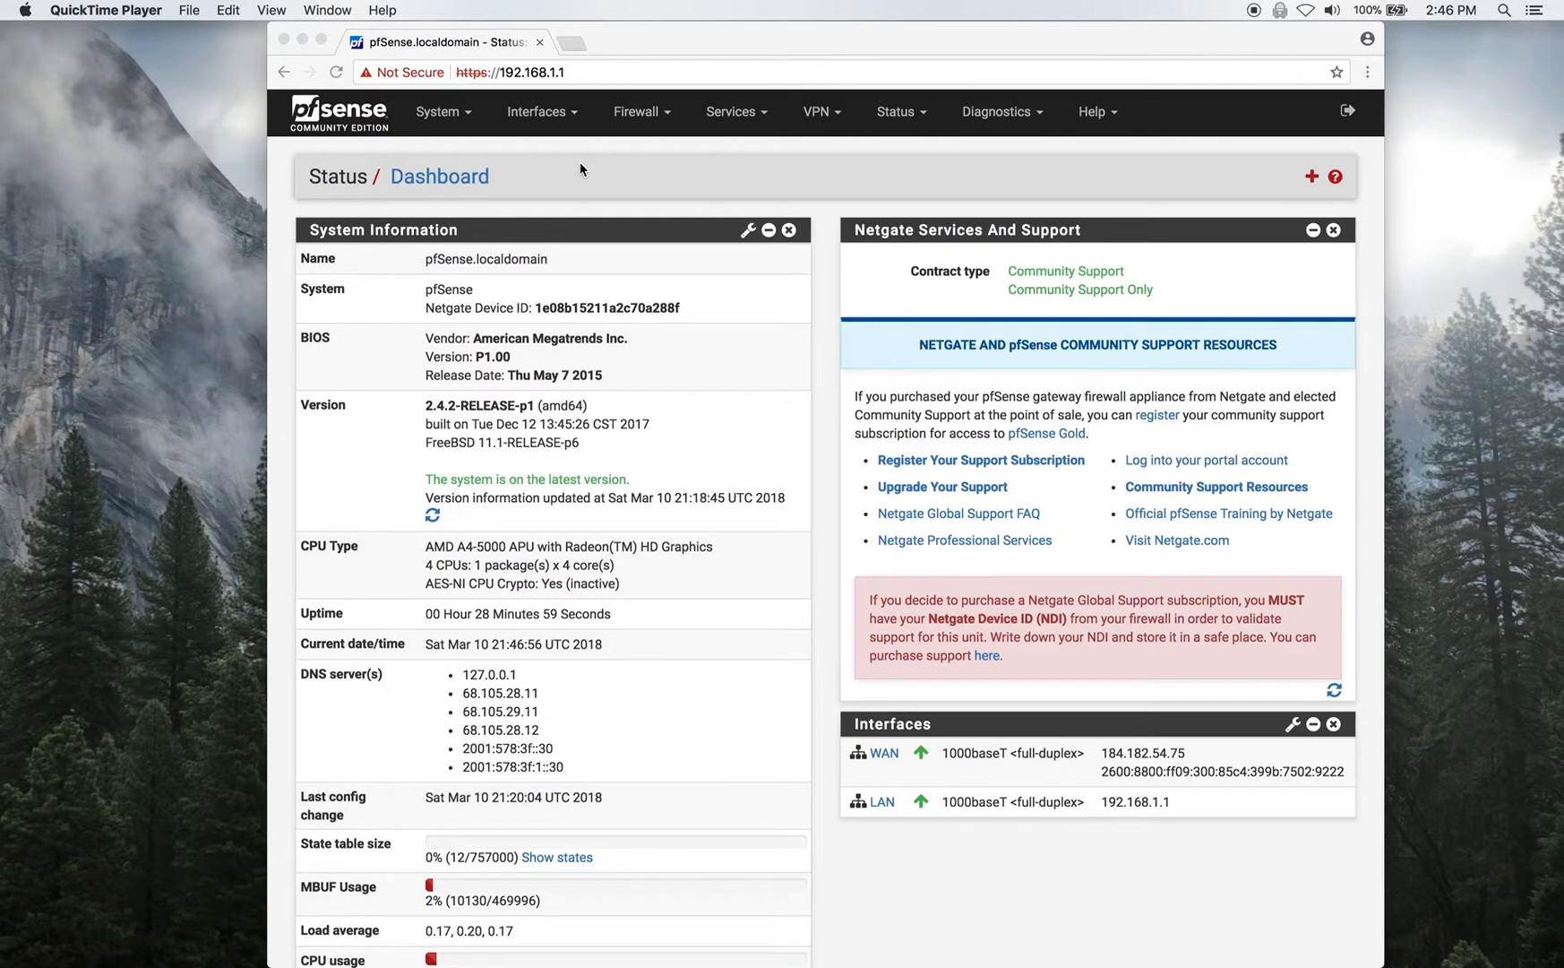
- Find the snort package among the available pfSense packages and install it, confirming the installation
left_click(451, 122)
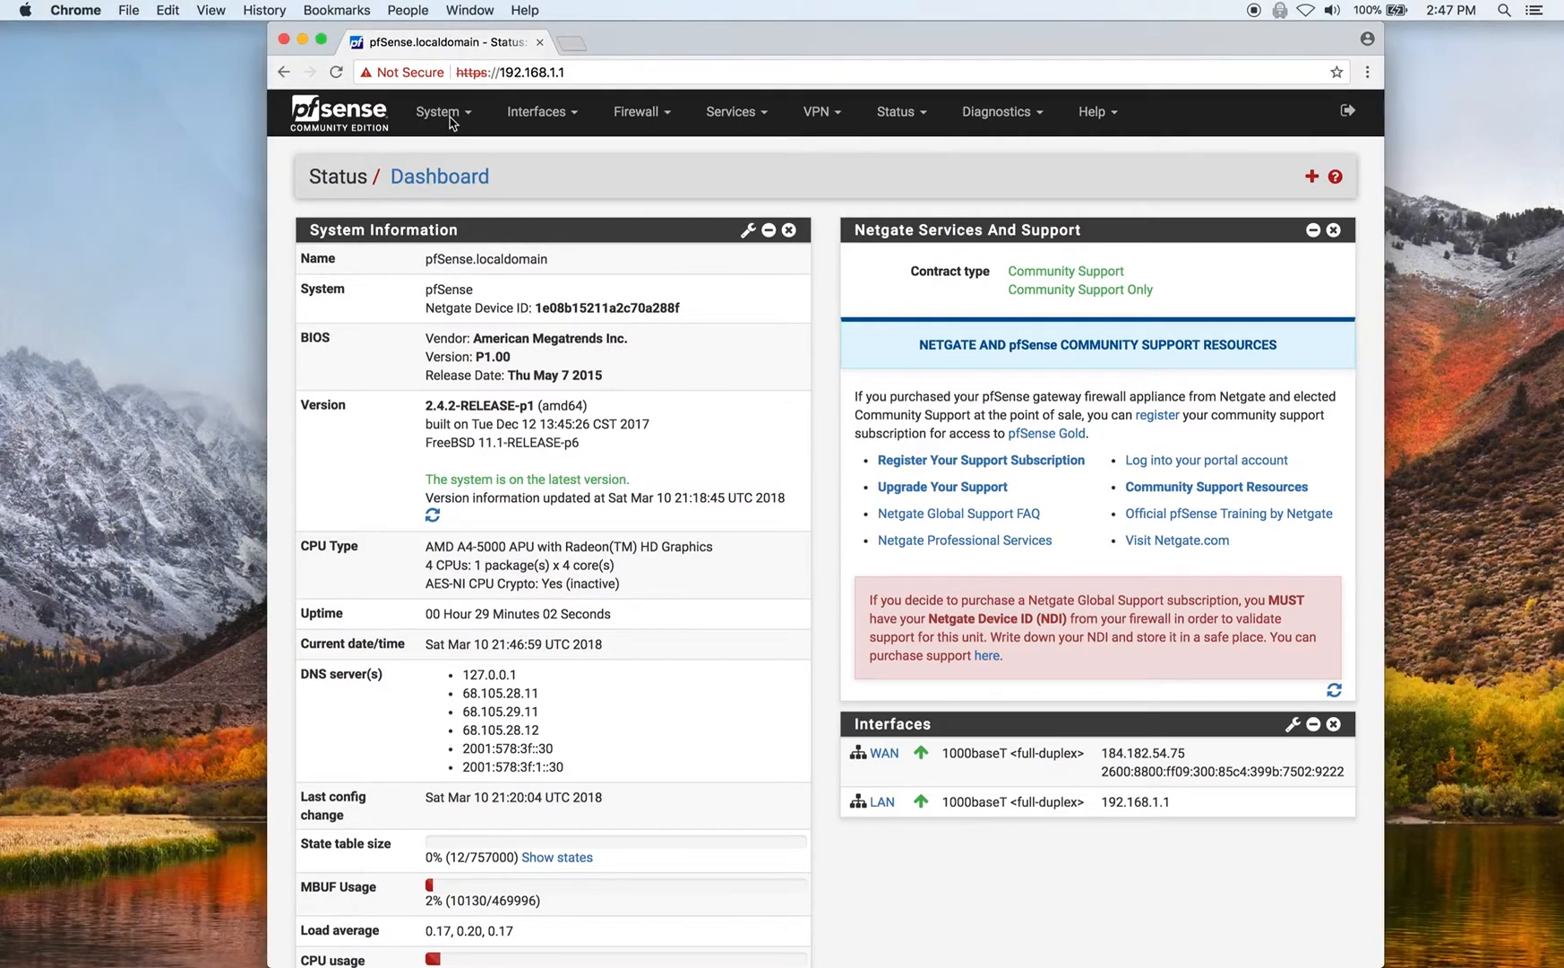
left_click(451, 117)
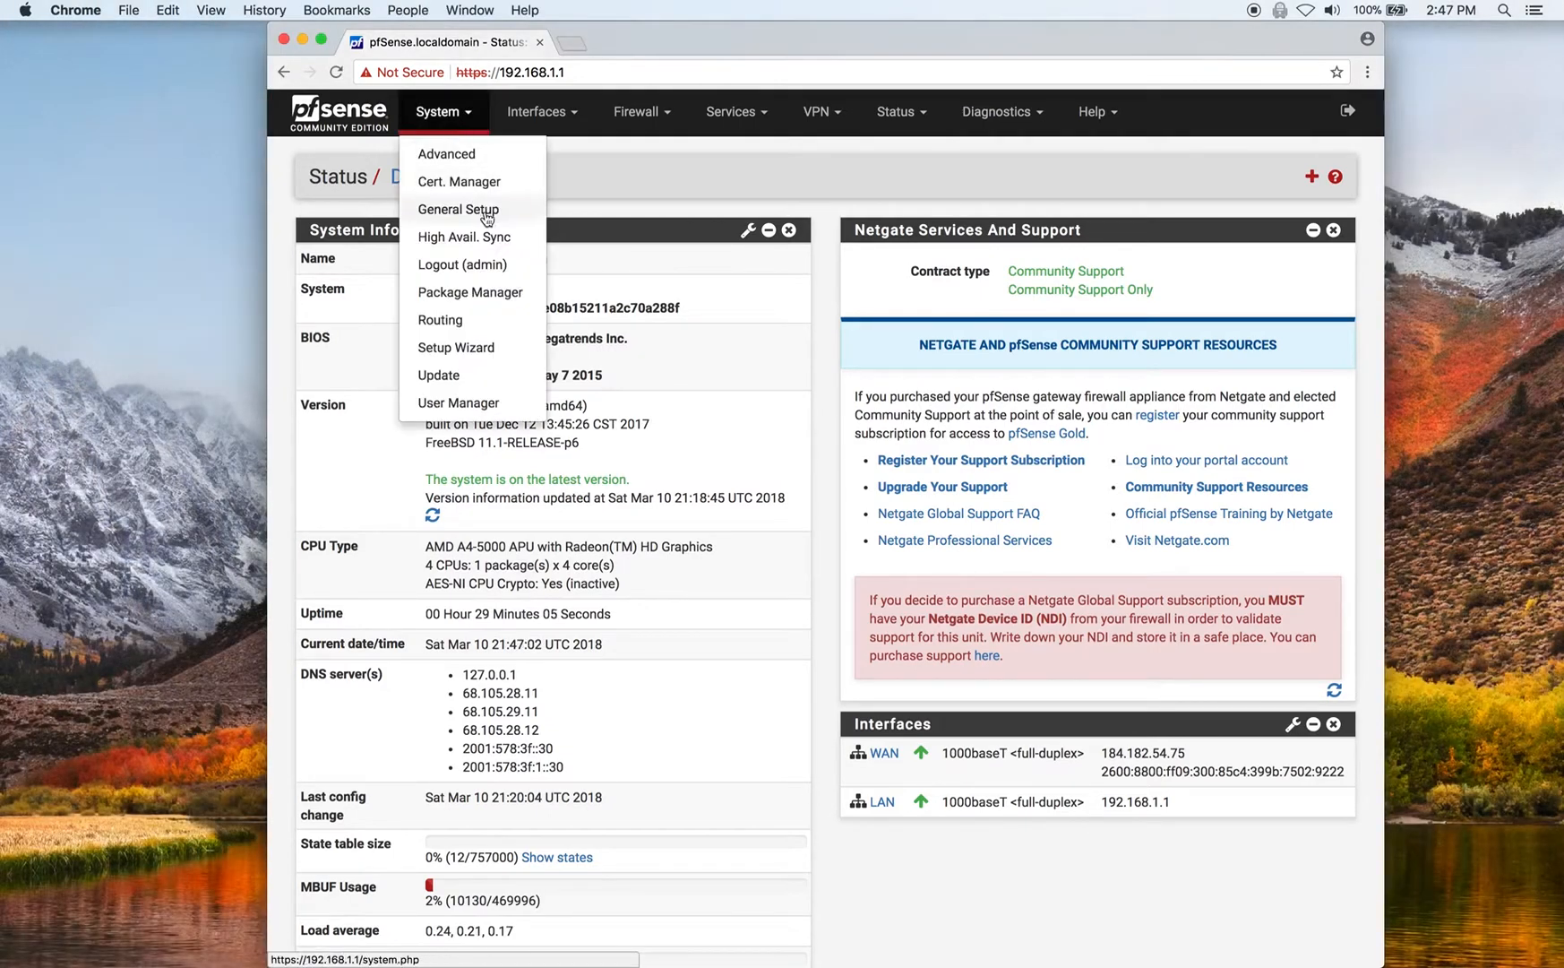
left_click(485, 303)
left_click(512, 249)
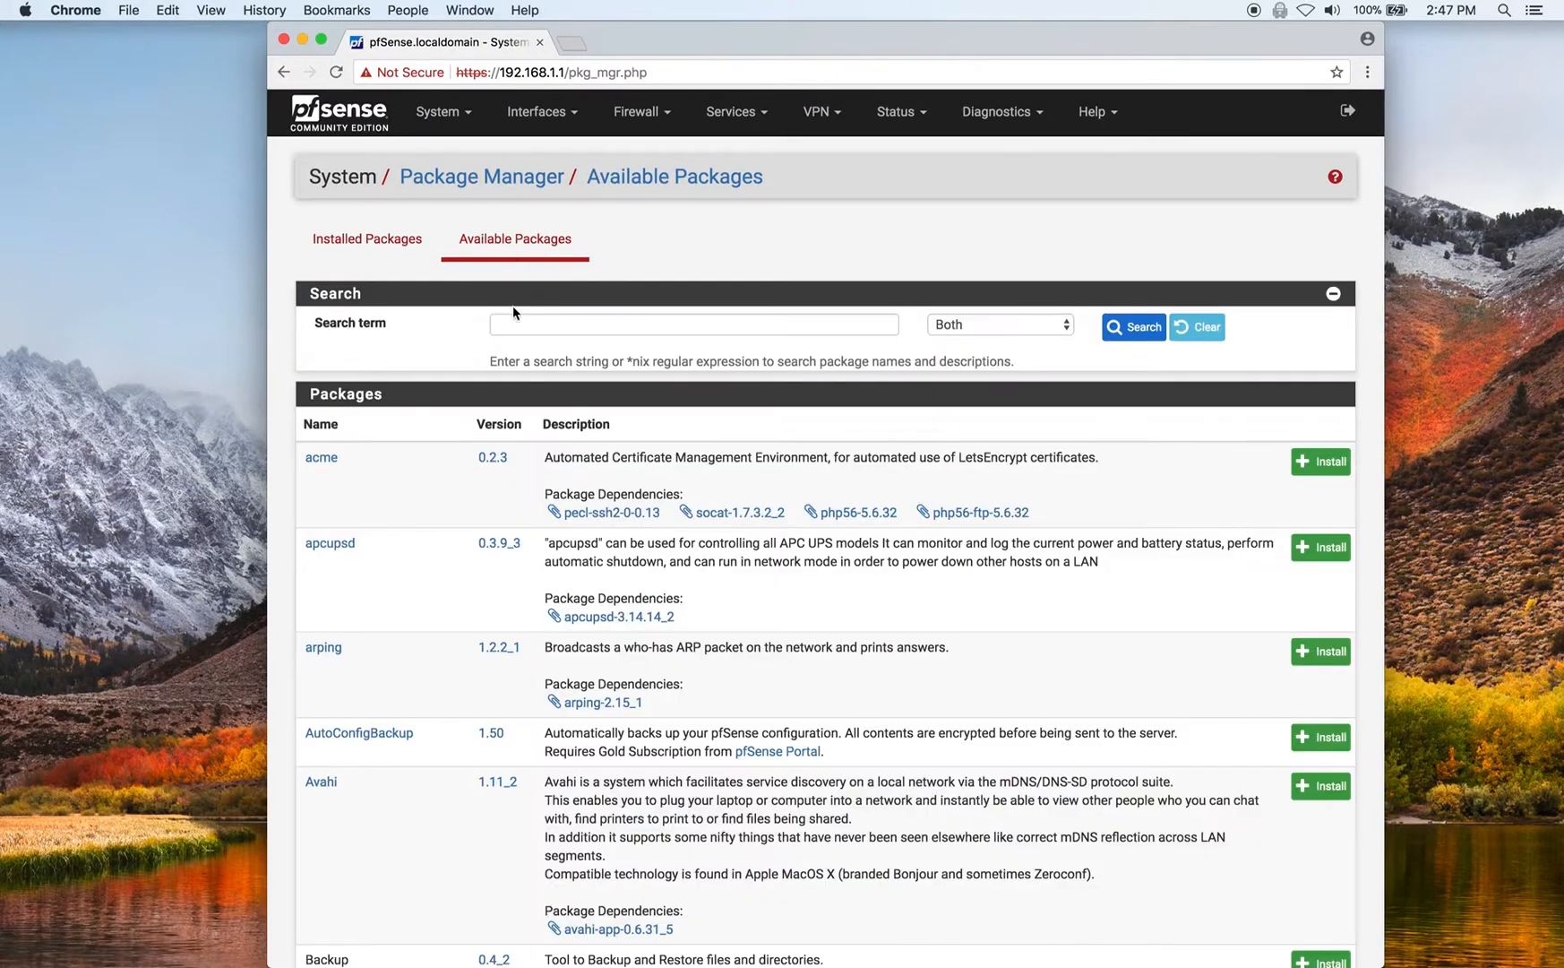
left_click(511, 326)
type("snort")
key("Return")
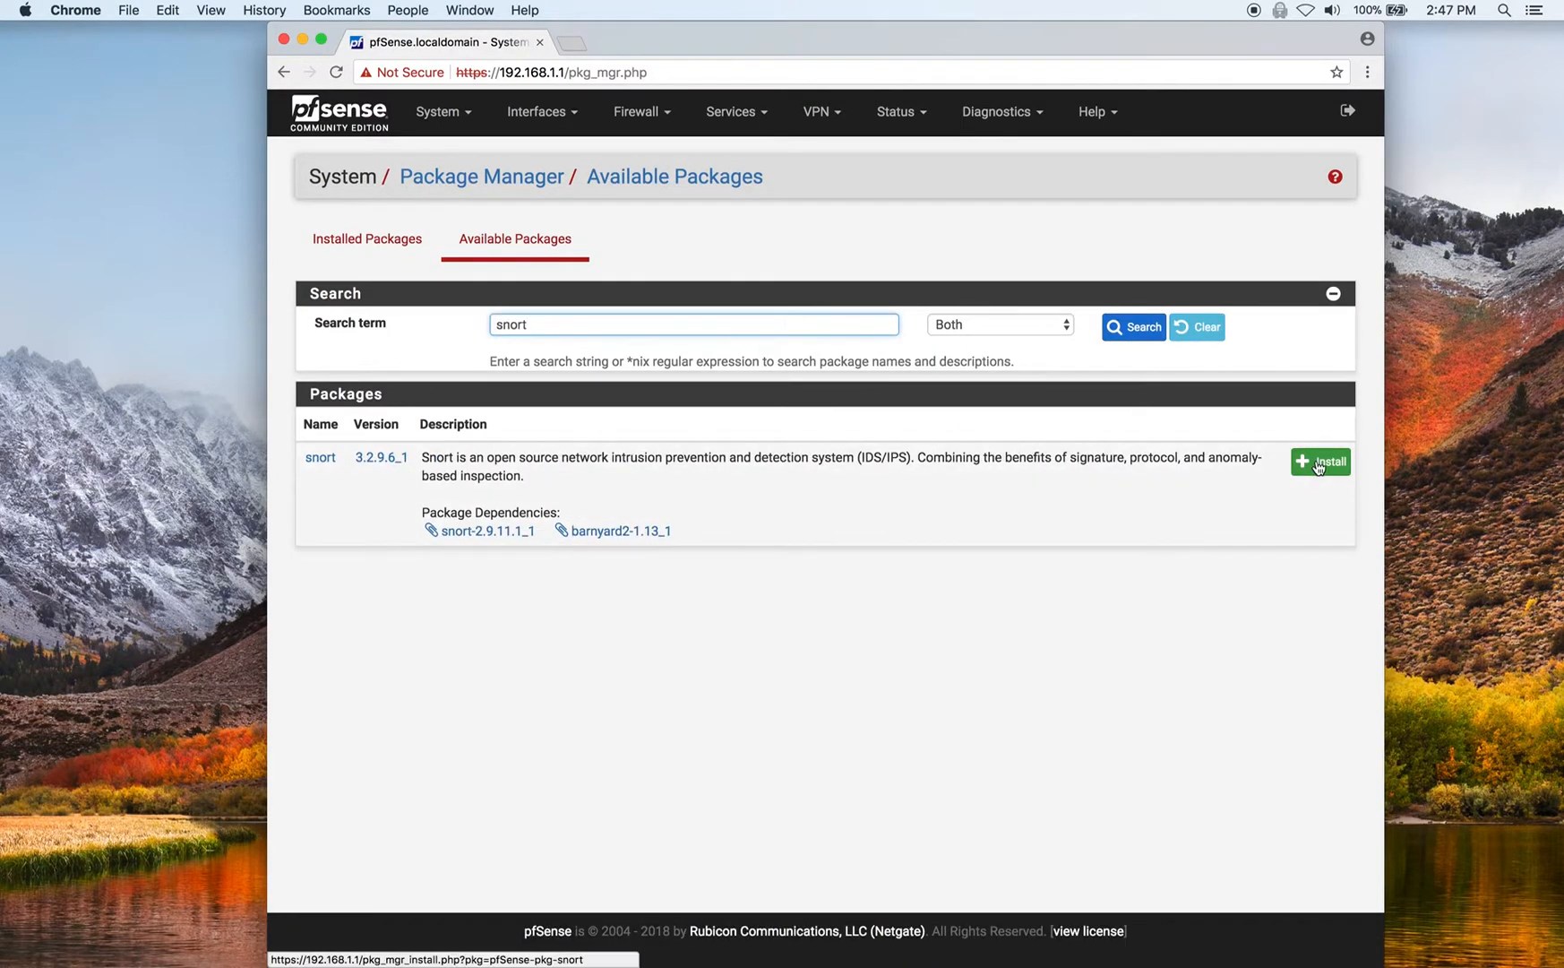
left_click(1319, 462)
left_click(363, 341)
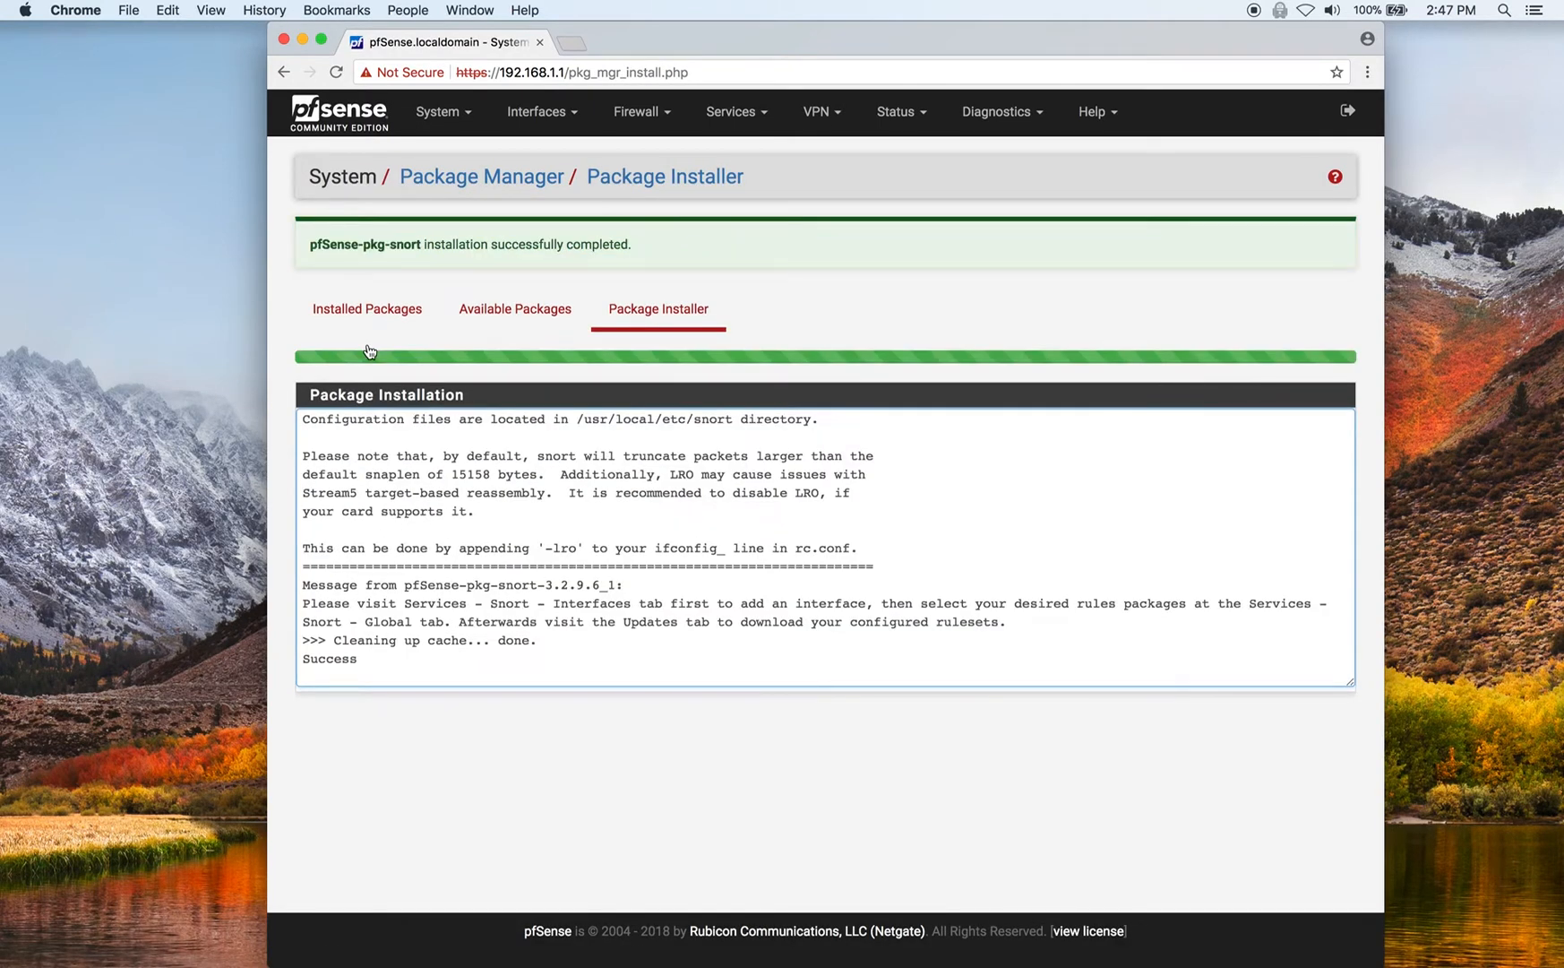
- In Snort's global settings, enable Snort VRT rule downloads and paste the Snort Oinkmaster code
left_click(728, 119)
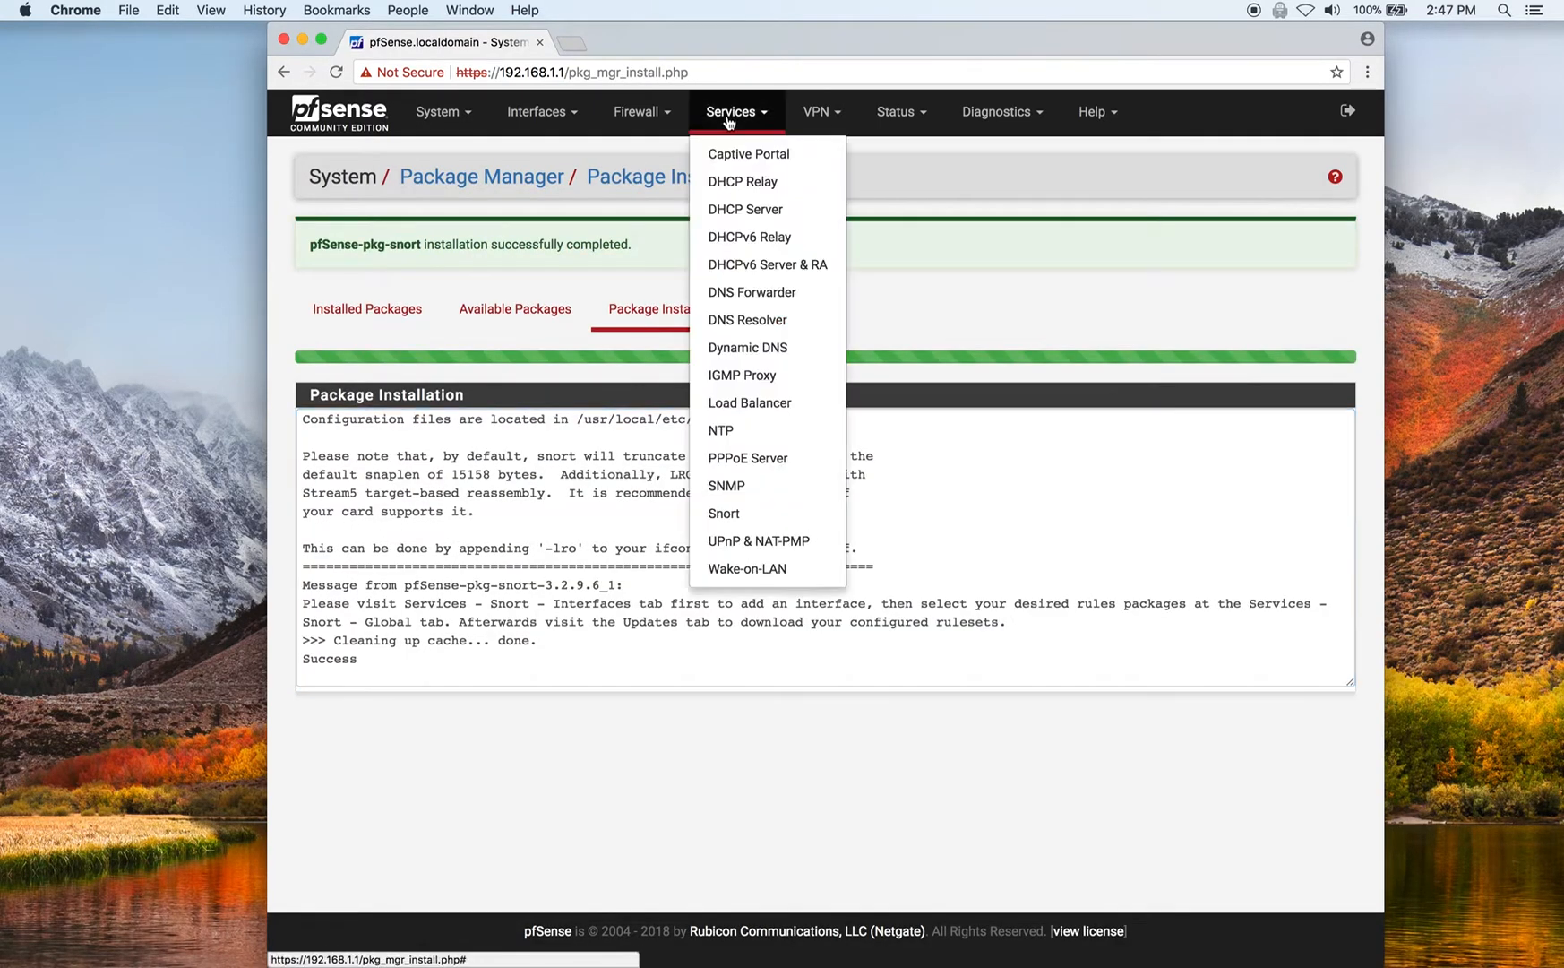
left_click(731, 516)
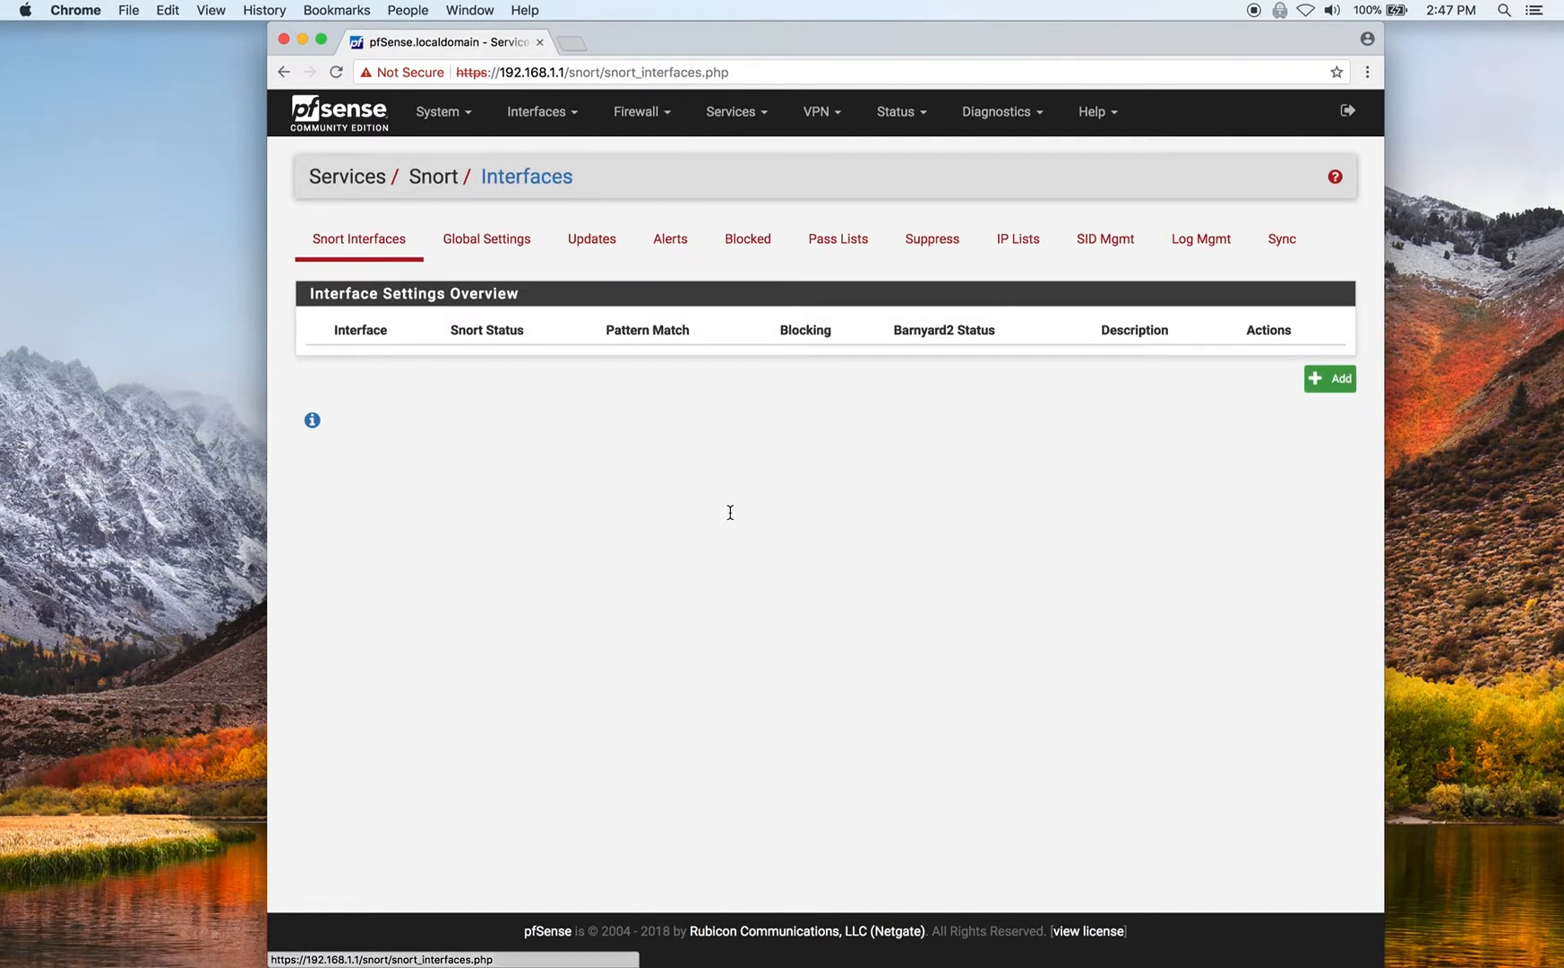
left_click(505, 240)
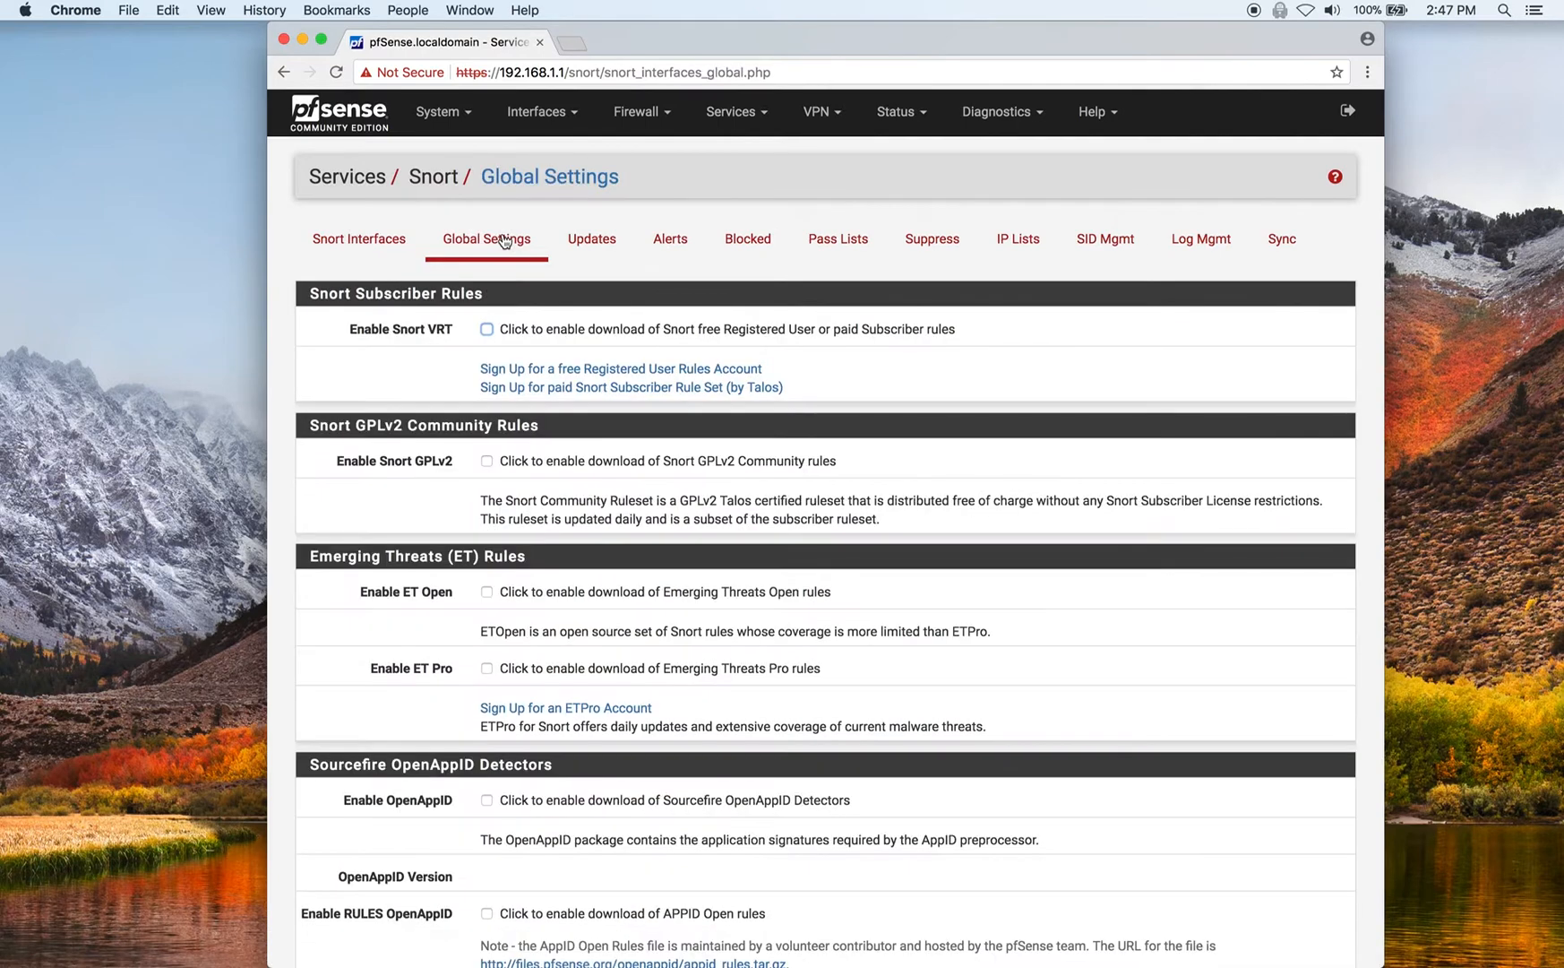
left_click(486, 329)
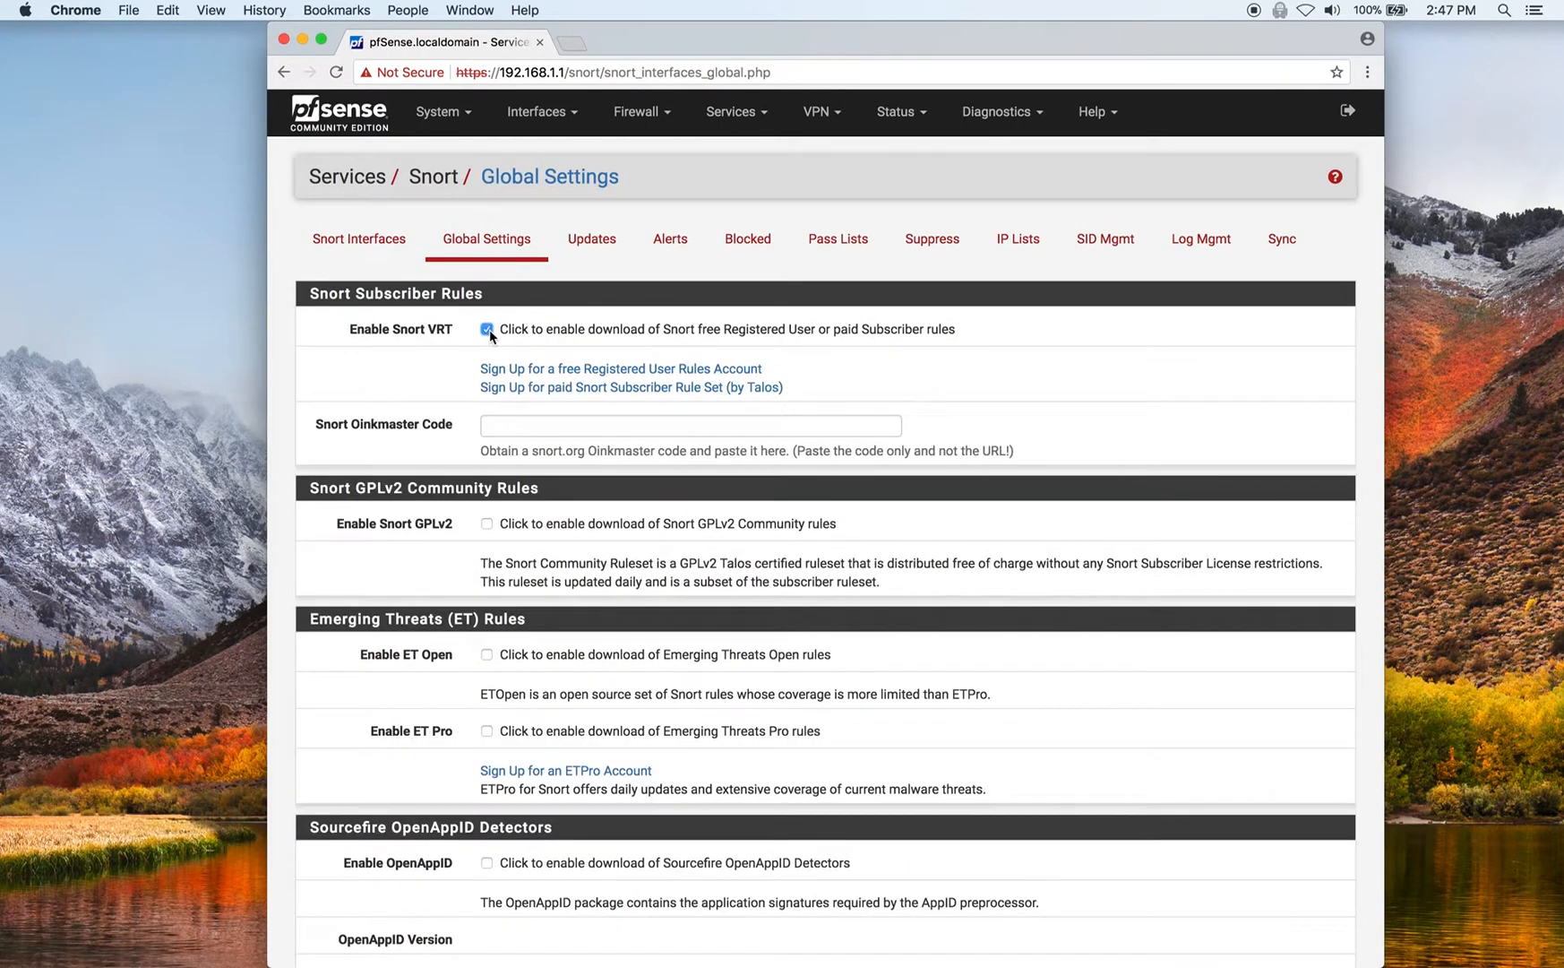
left_click(509, 428)
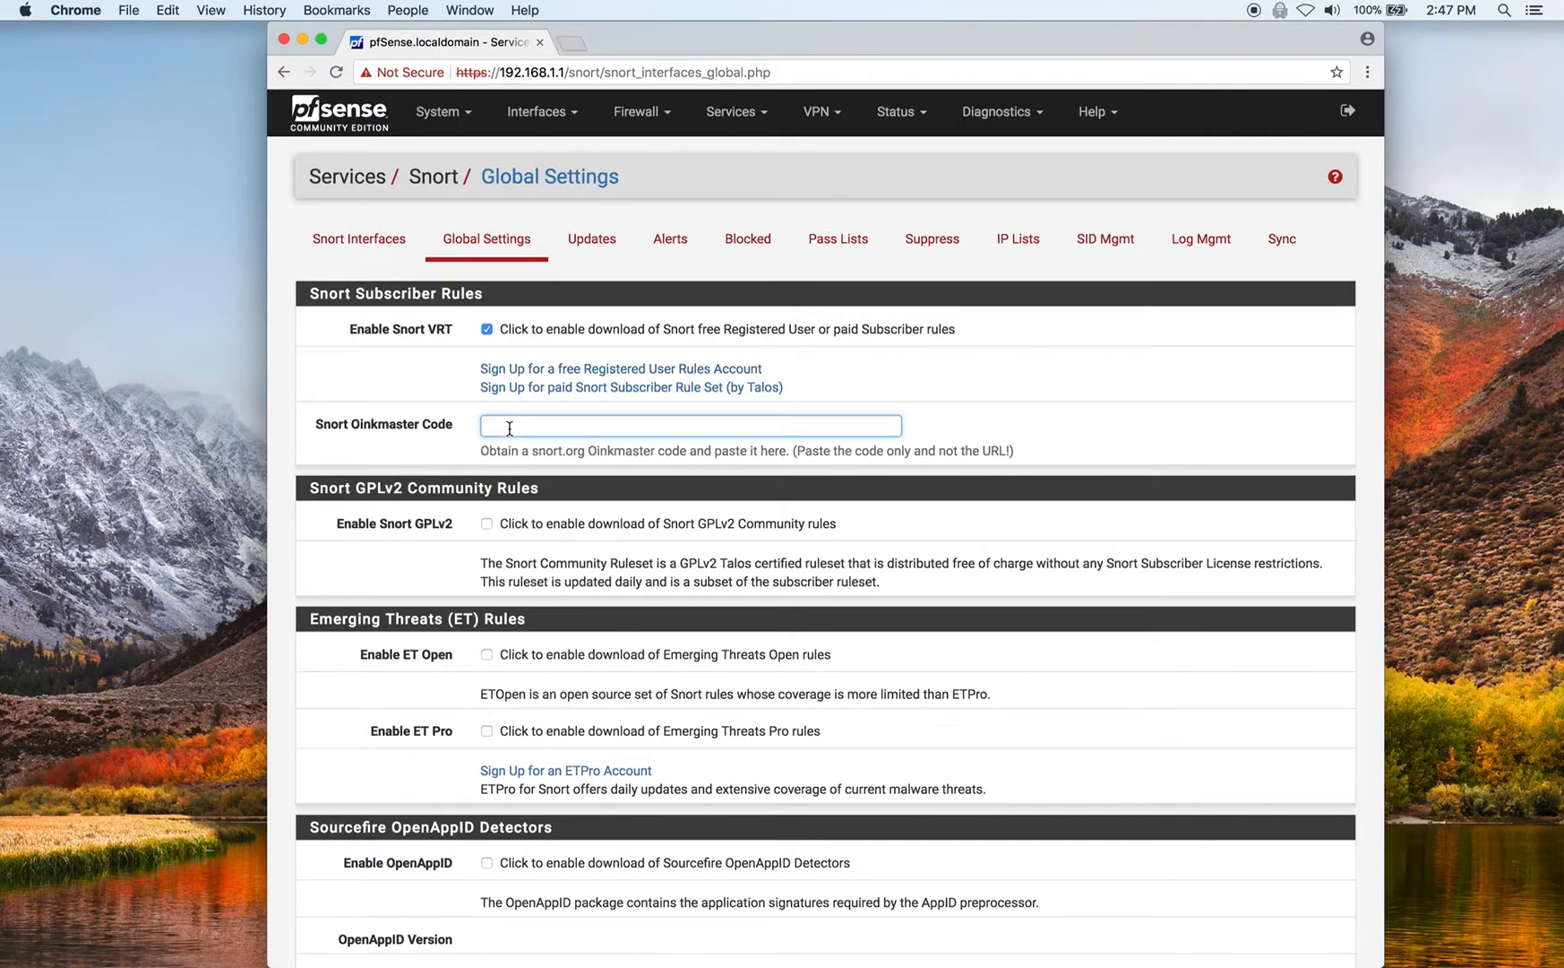
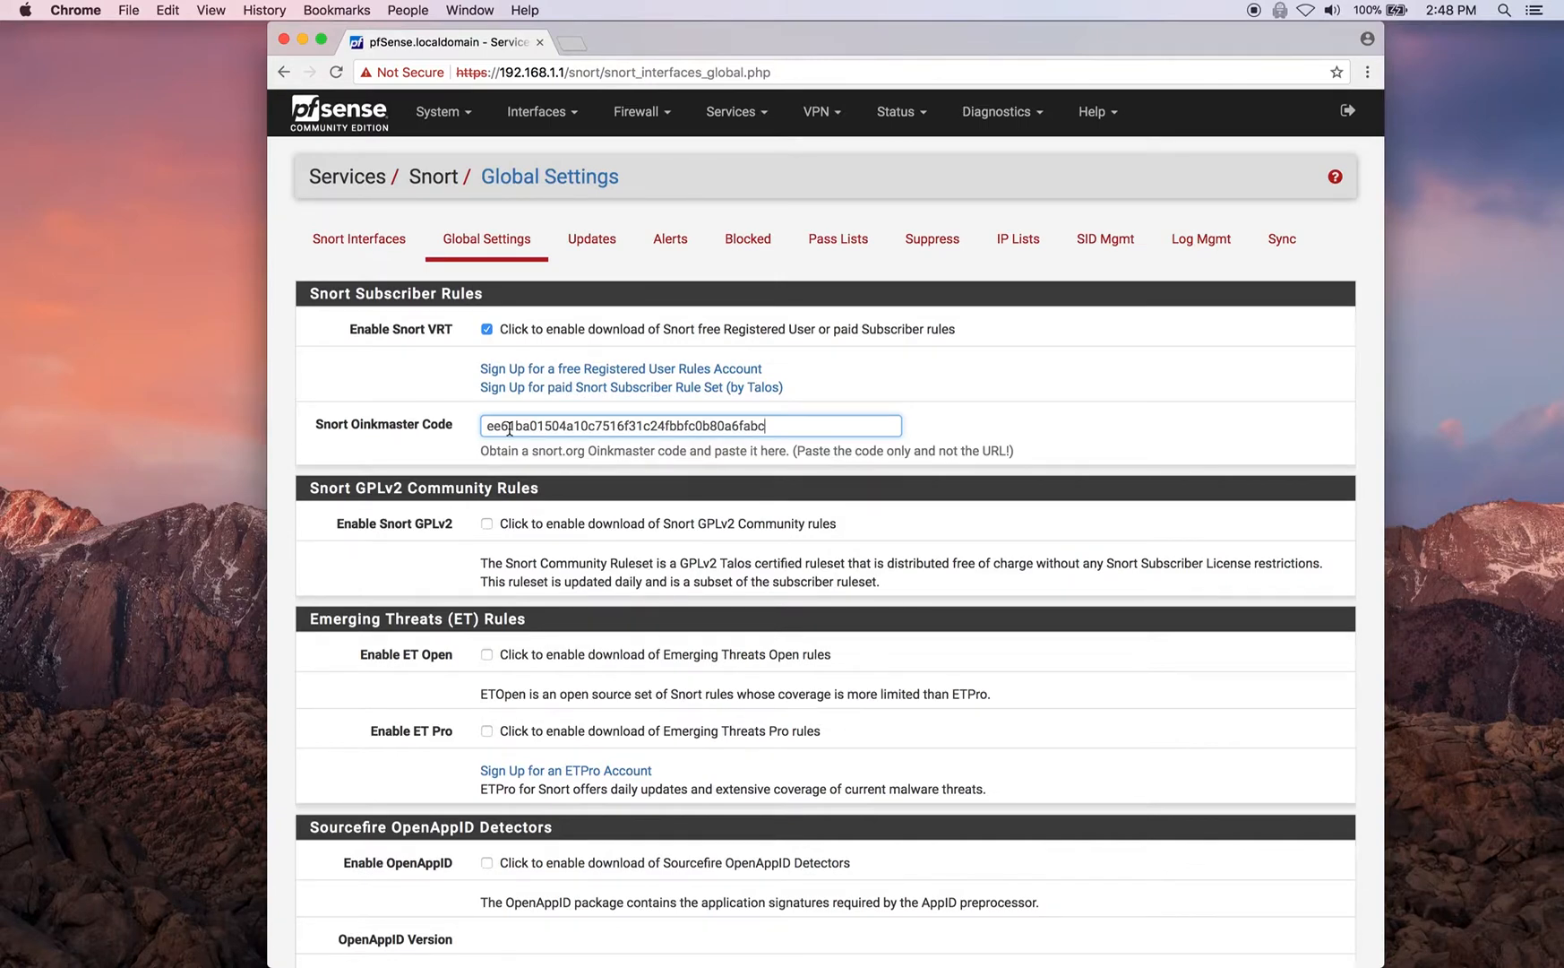
- Enable downloads of the Snort GPLv2 Community rules, Emerging Threats Open rules, Sourcefire OpenAppID Detectors and APPID Open rules
left_click(488, 528)
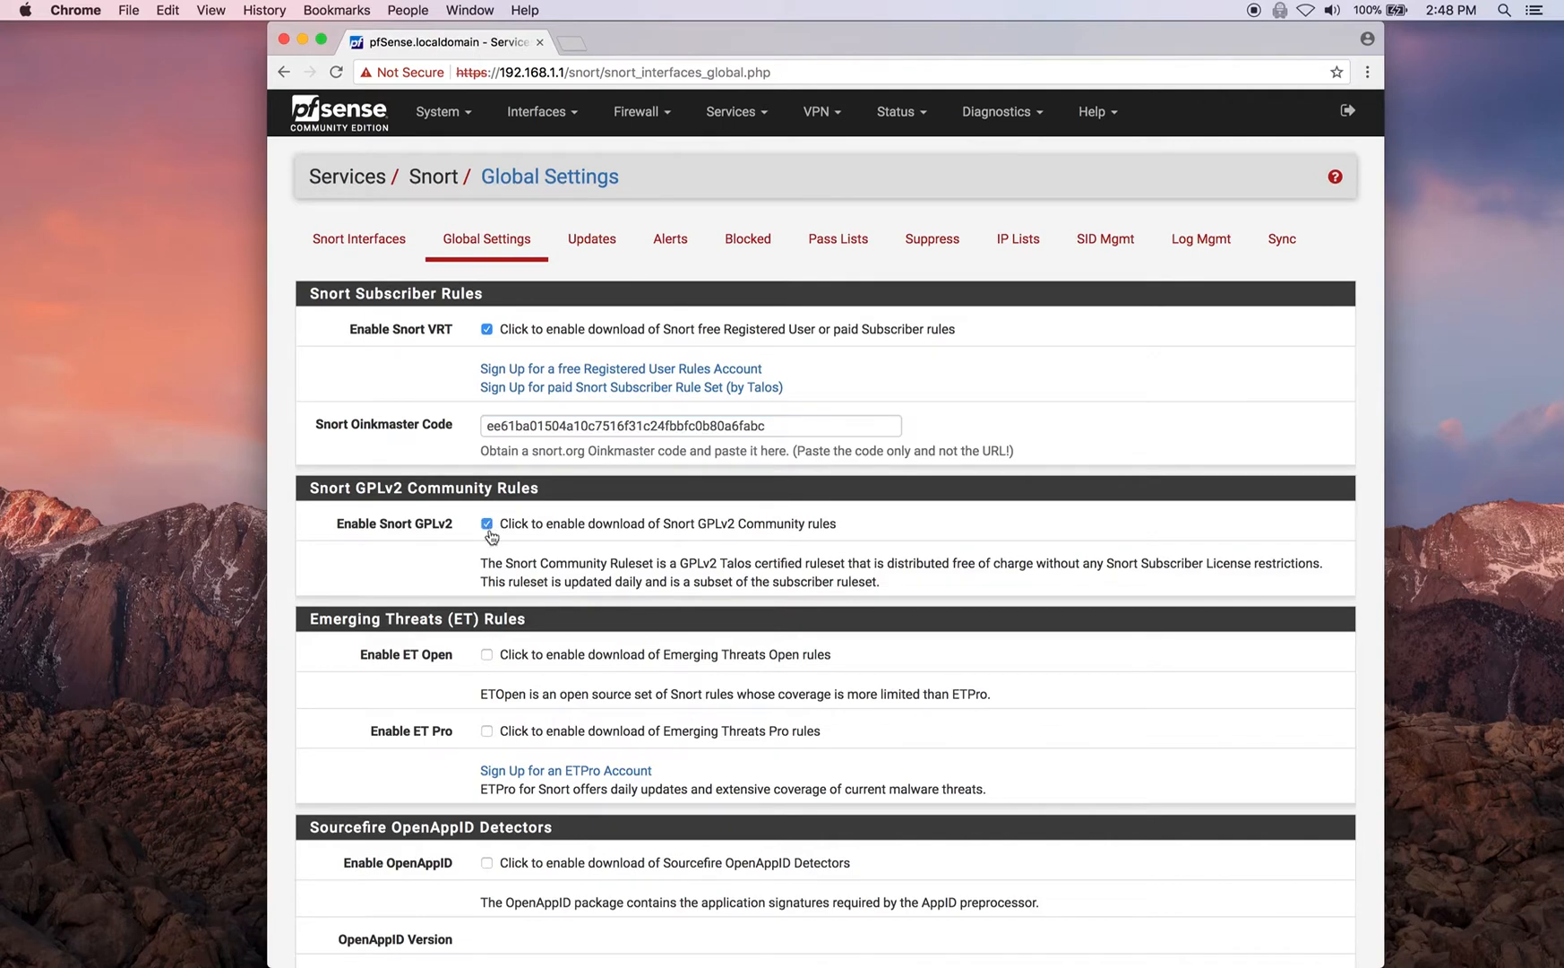
left_click(487, 655)
scroll(572, 654, "down", 4)
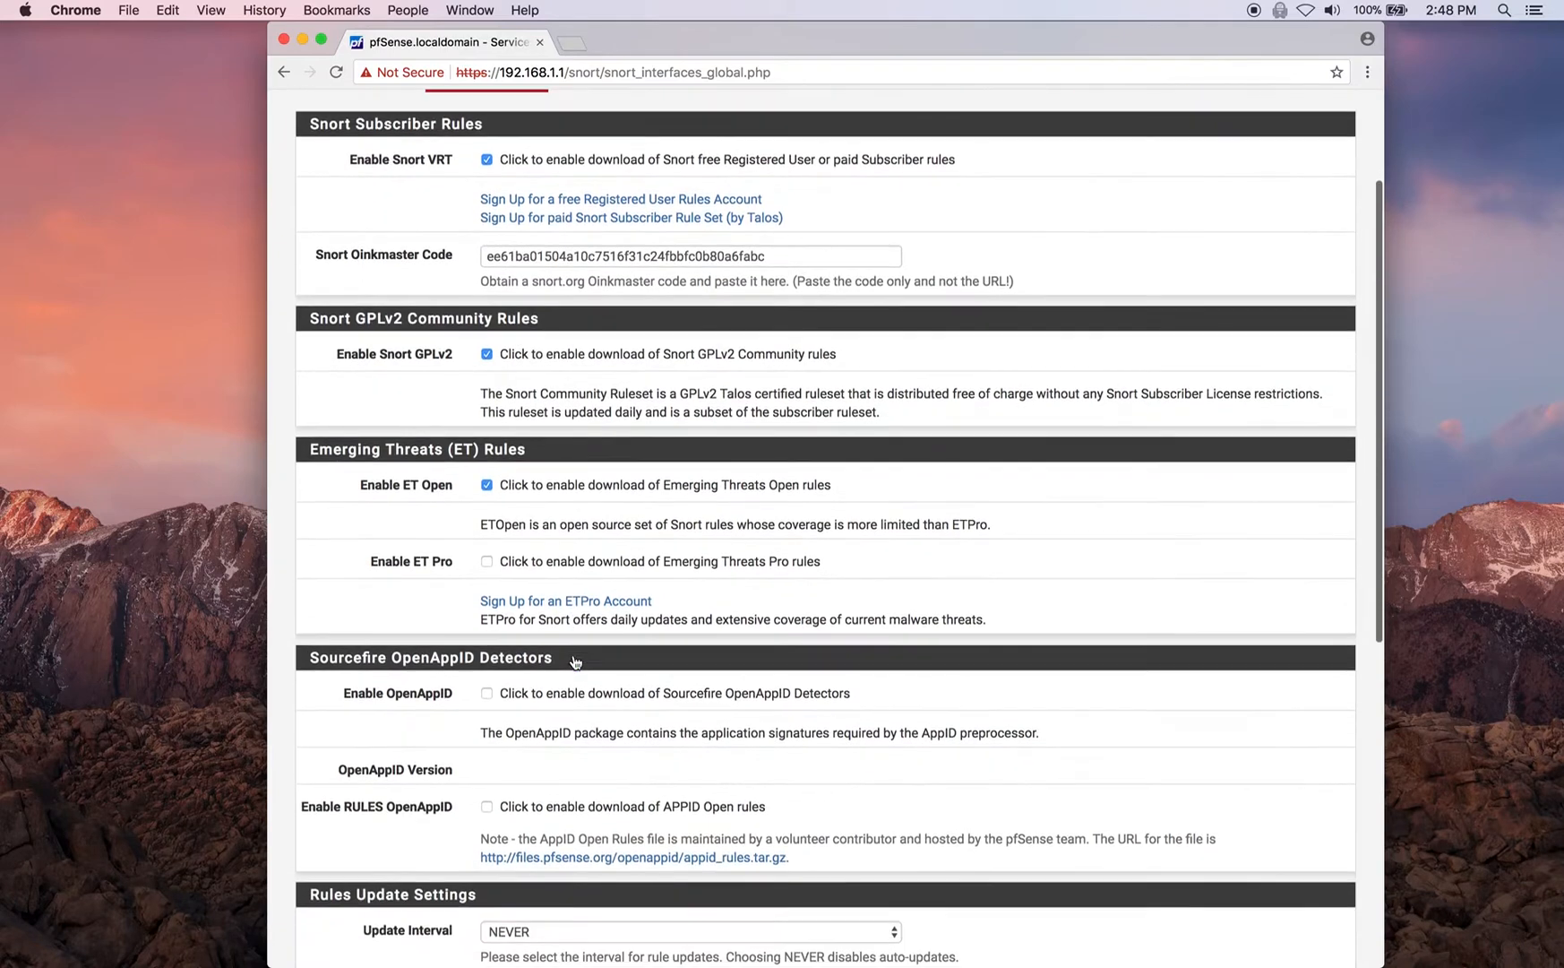
left_click(487, 692)
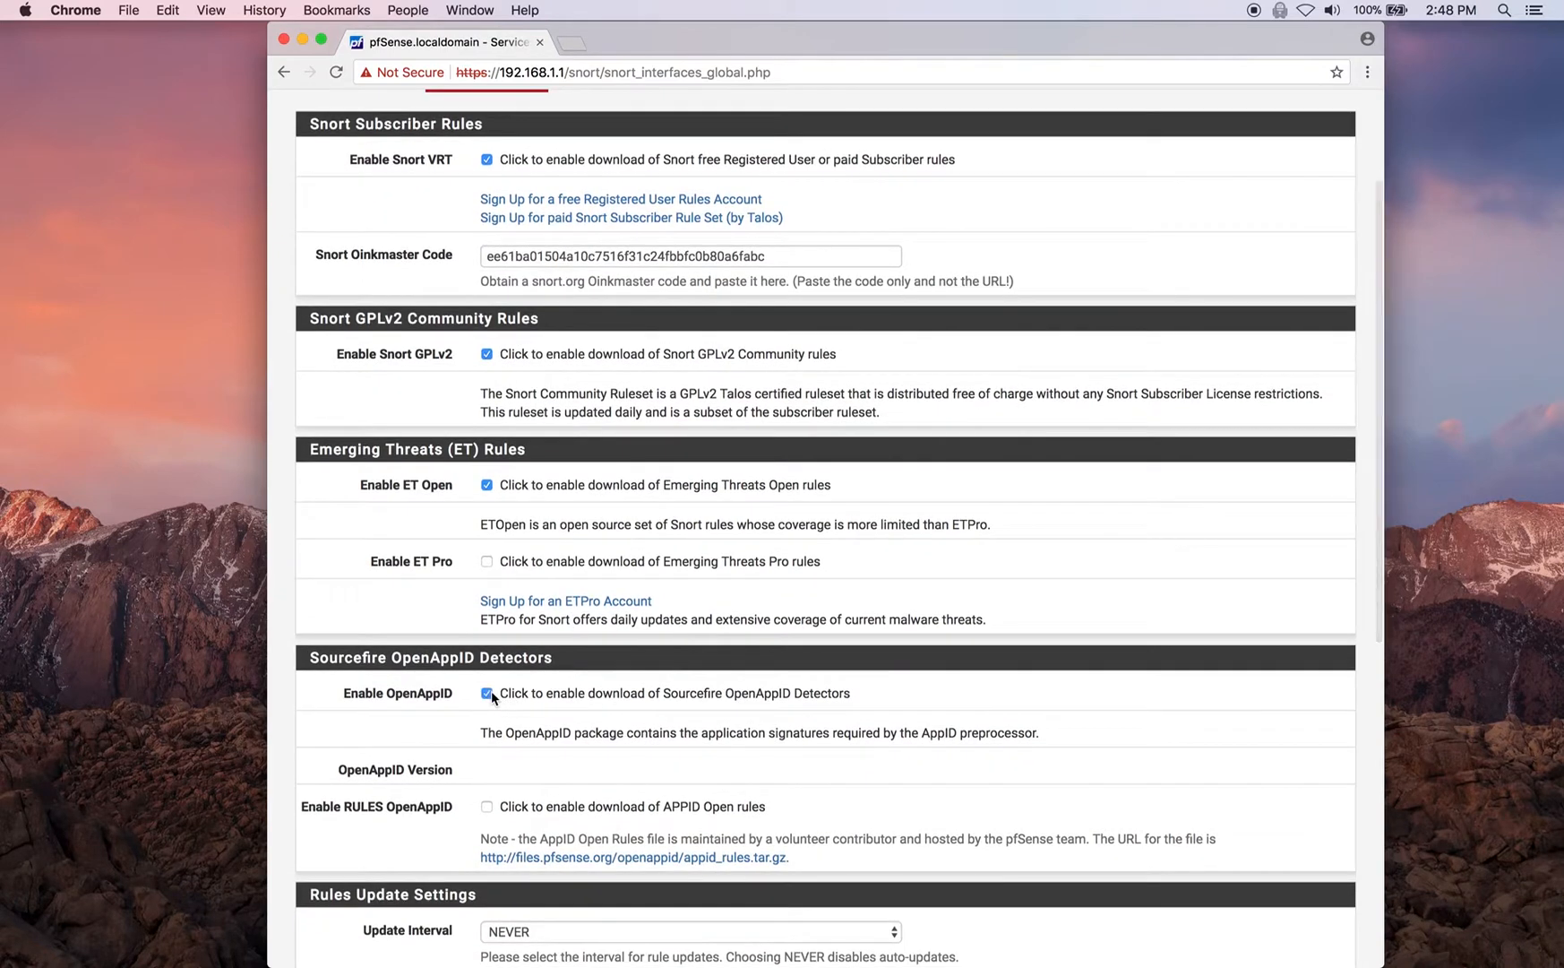
left_click(487, 807)
- Set the rules update interval to 1 DAY and save Snort's global settings
scroll(653, 752, "down", 5)
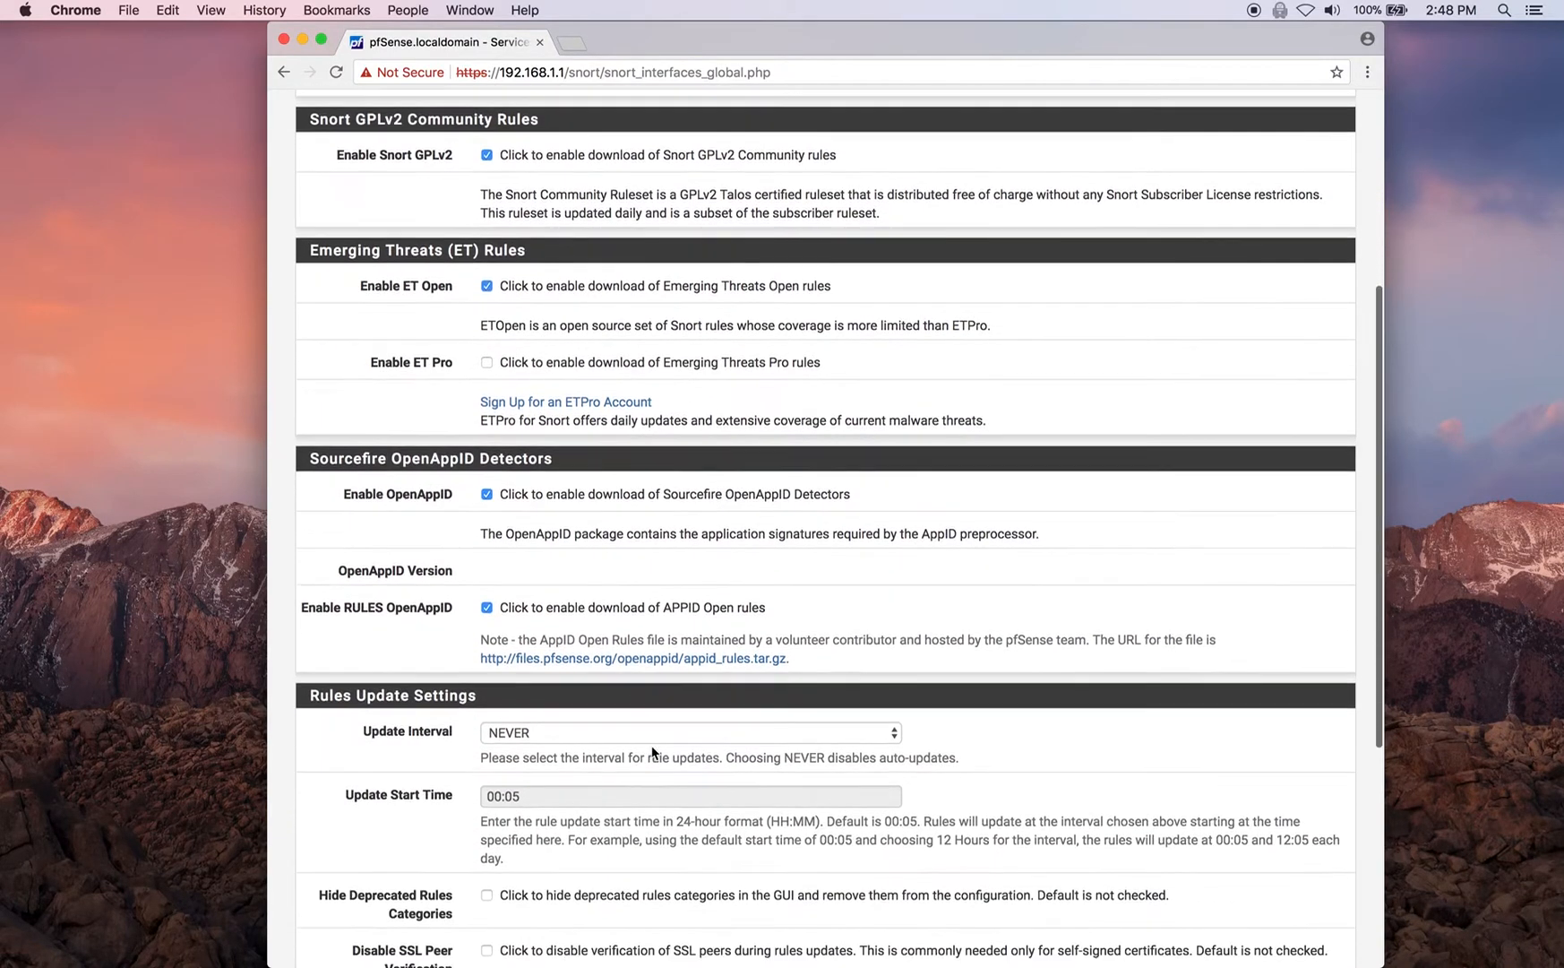
scroll(653, 752, "down", 3)
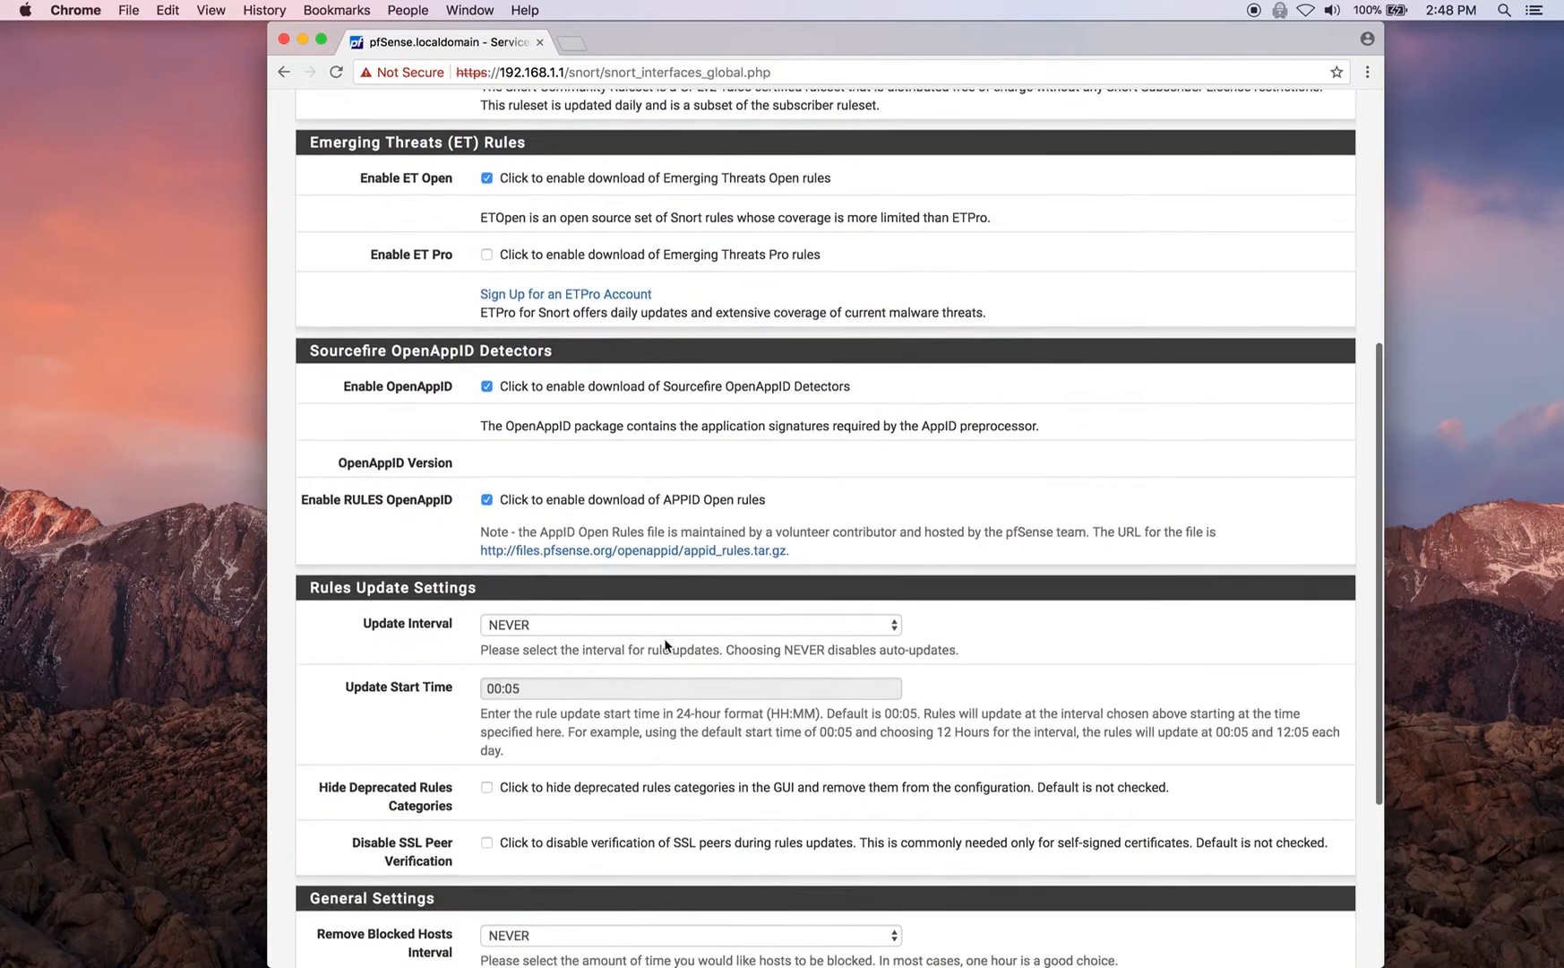
left_click(666, 627)
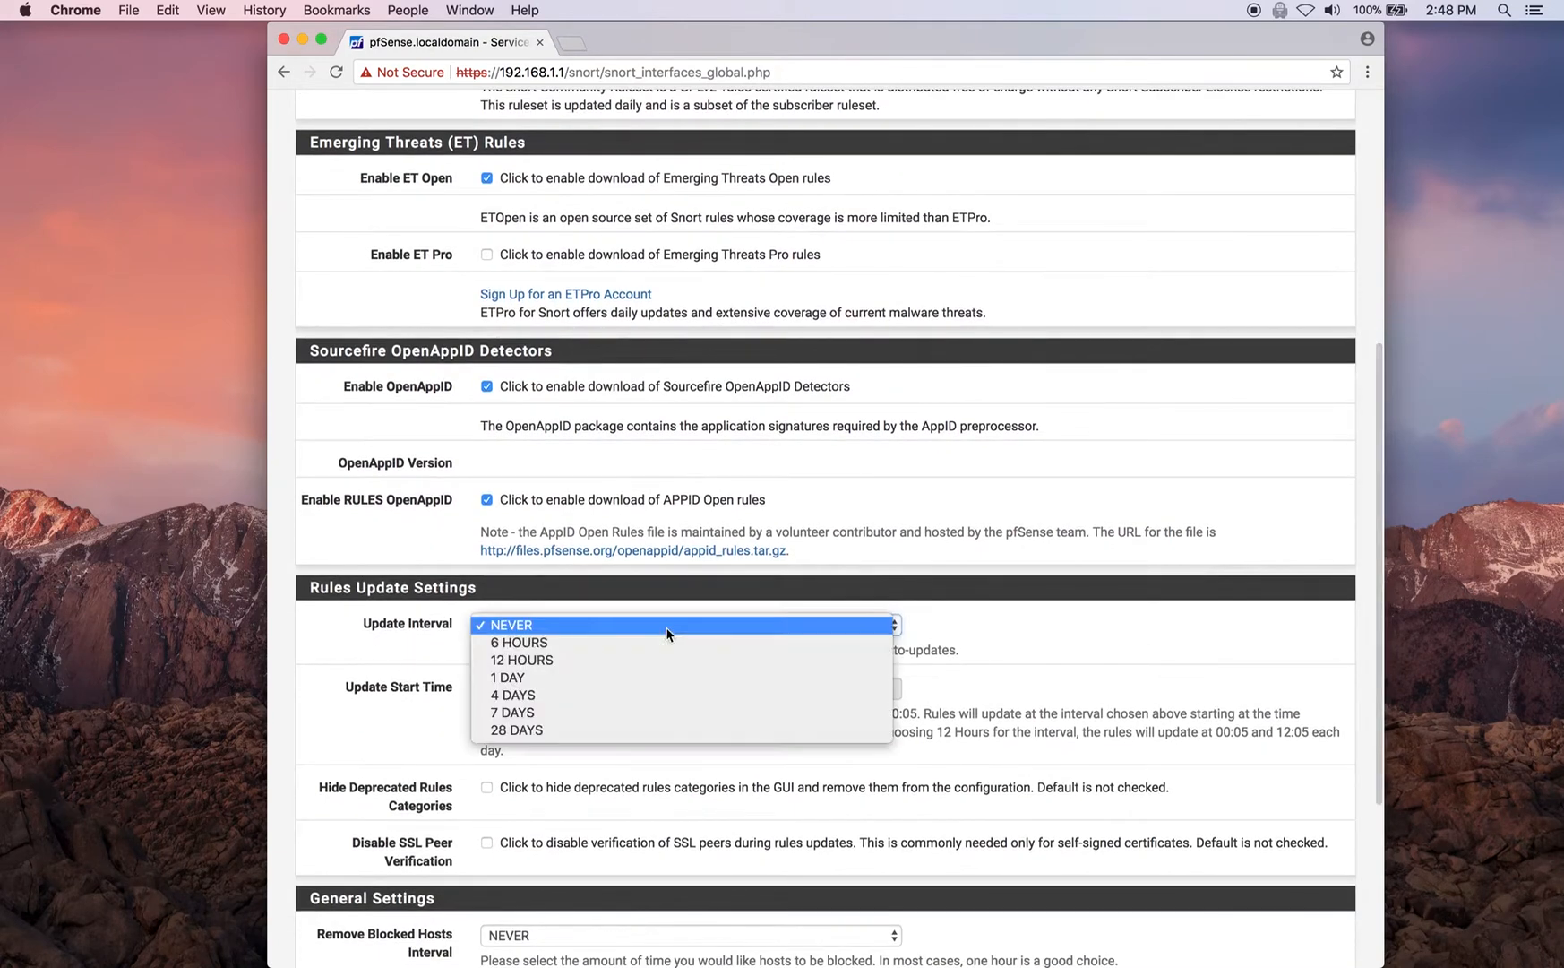
left_click(631, 678)
scroll(696, 680, "down", 7)
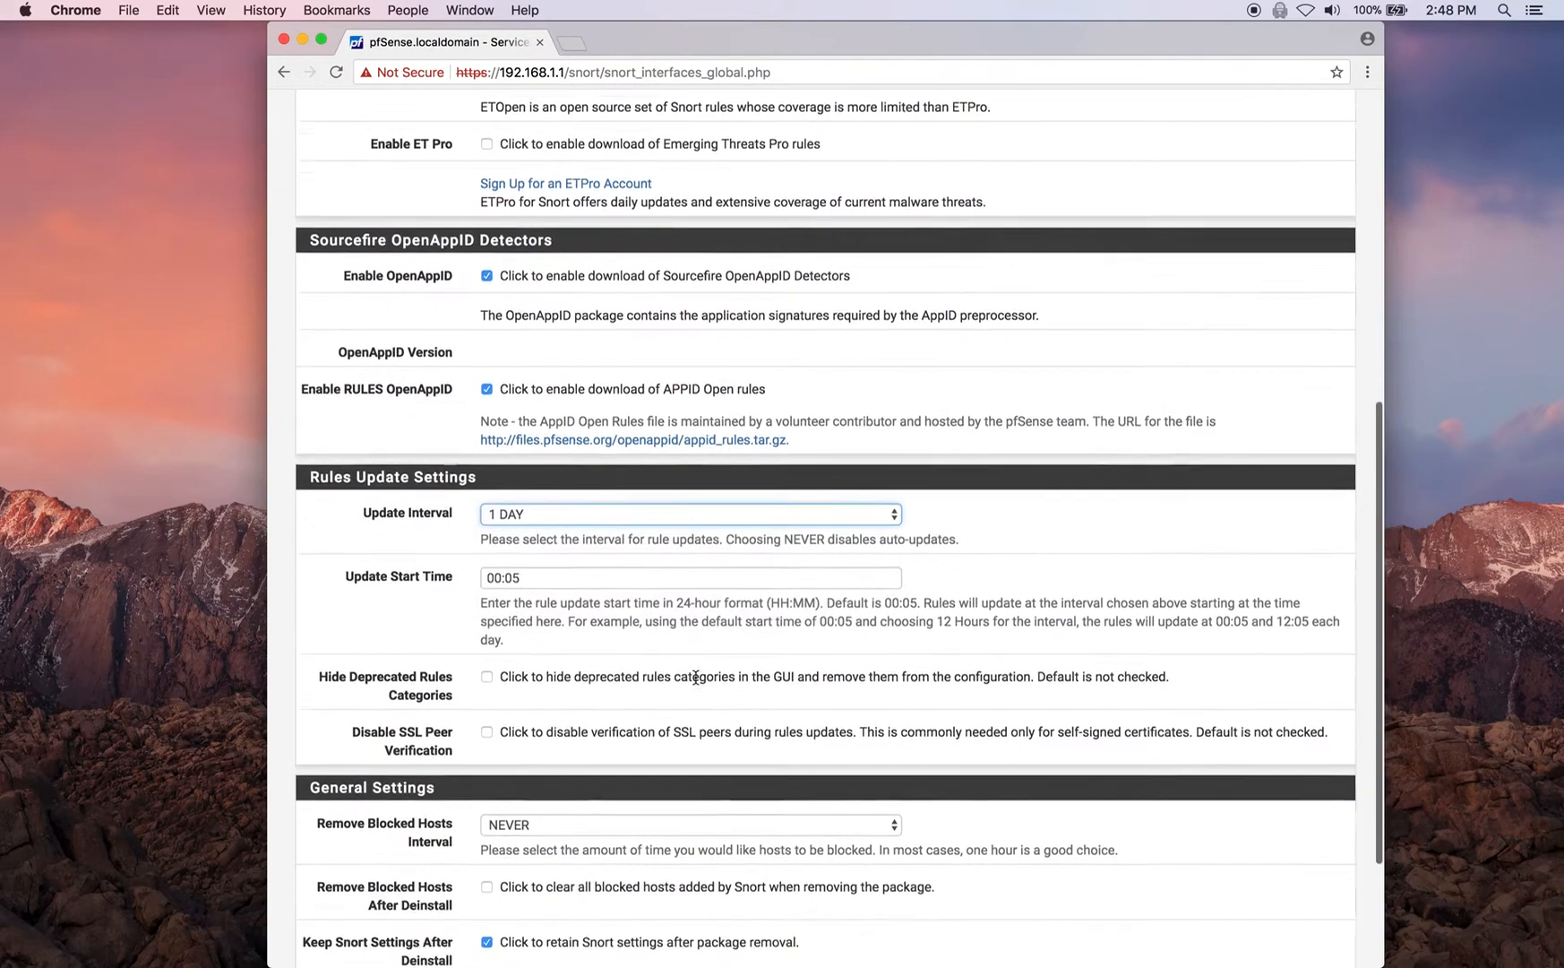
scroll(696, 683, "down", 1)
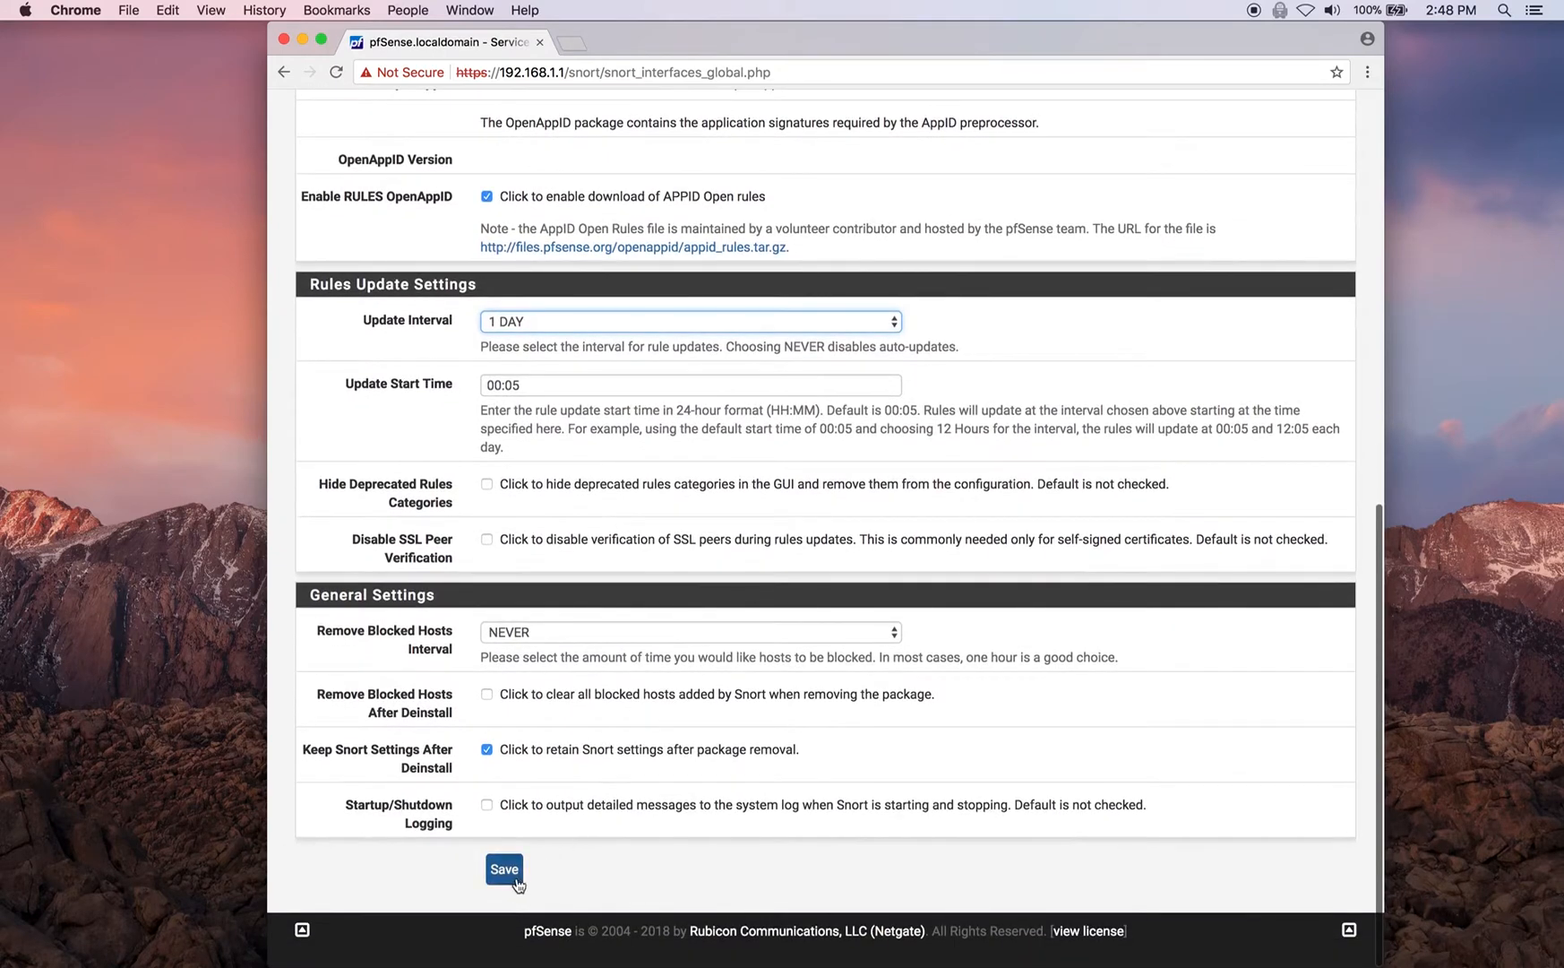
left_click(504, 869)
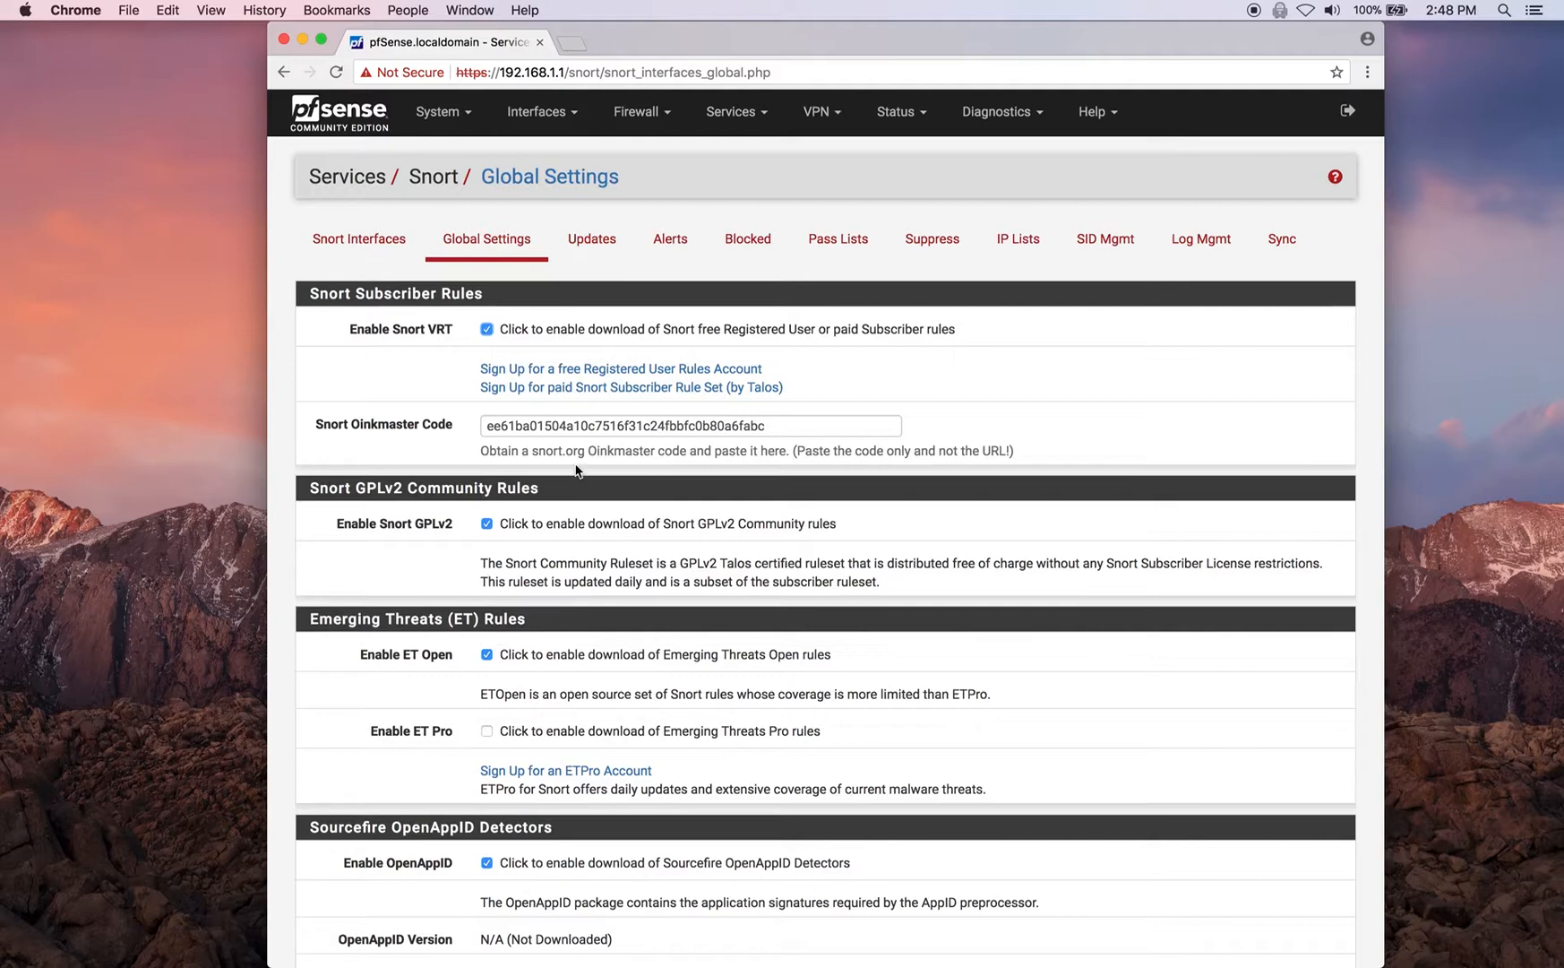
- Run a rules update to download the enabled Snort rule sets
left_click(589, 249)
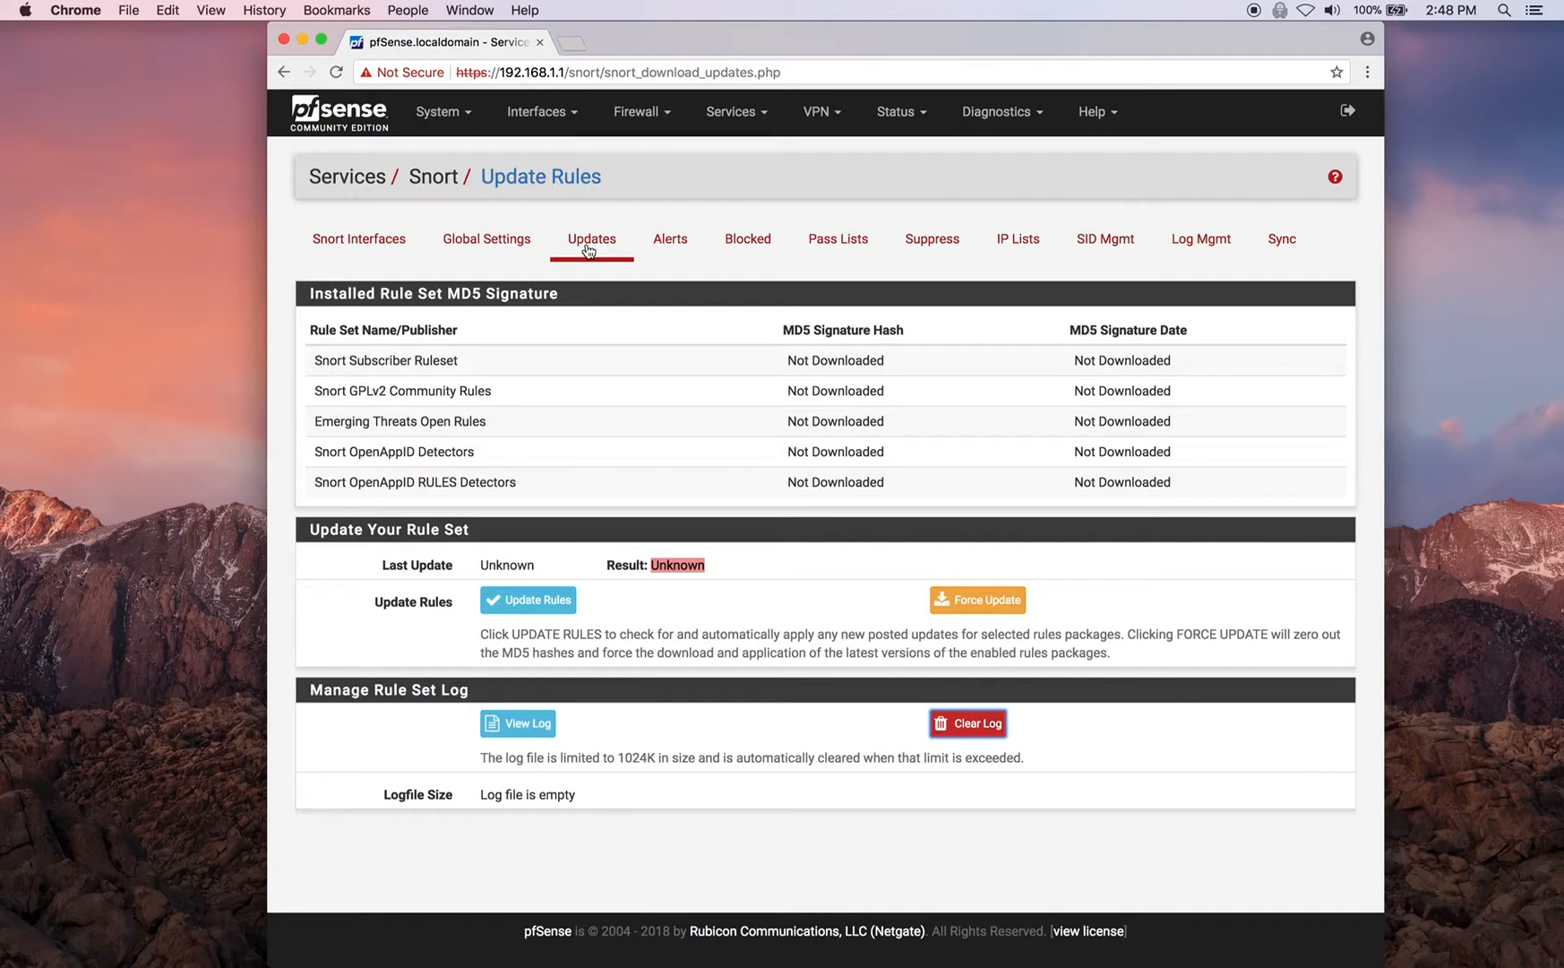
left_click(533, 604)
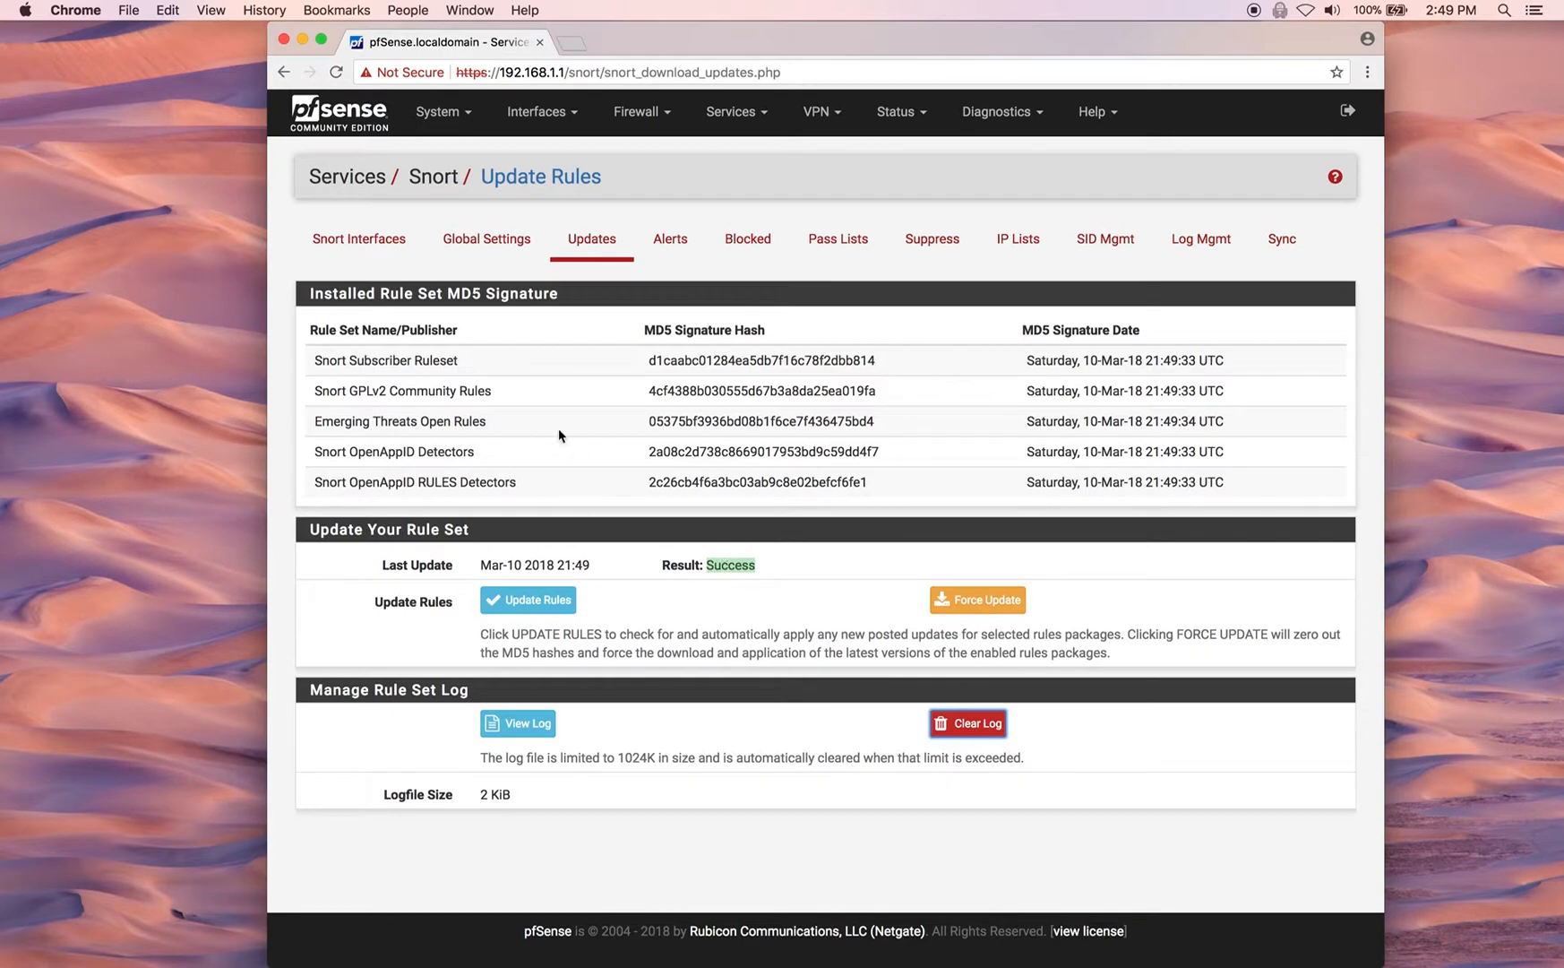
- Add a Snort interface mapping for WAN with the default settings and save it
left_click(389, 249)
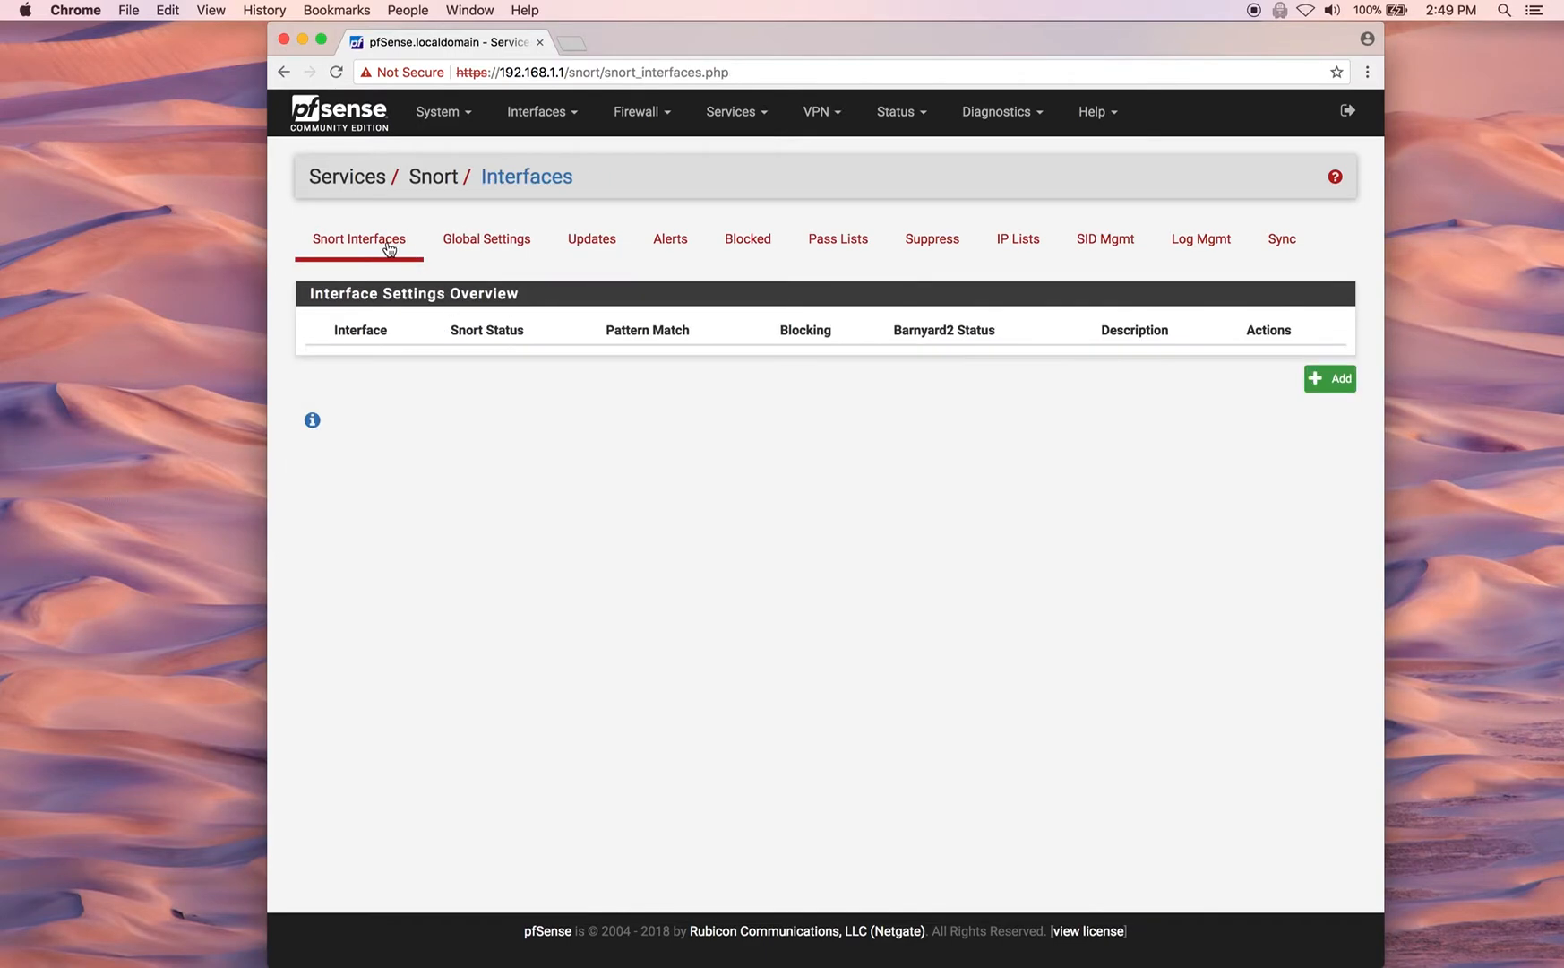
left_click(1328, 382)
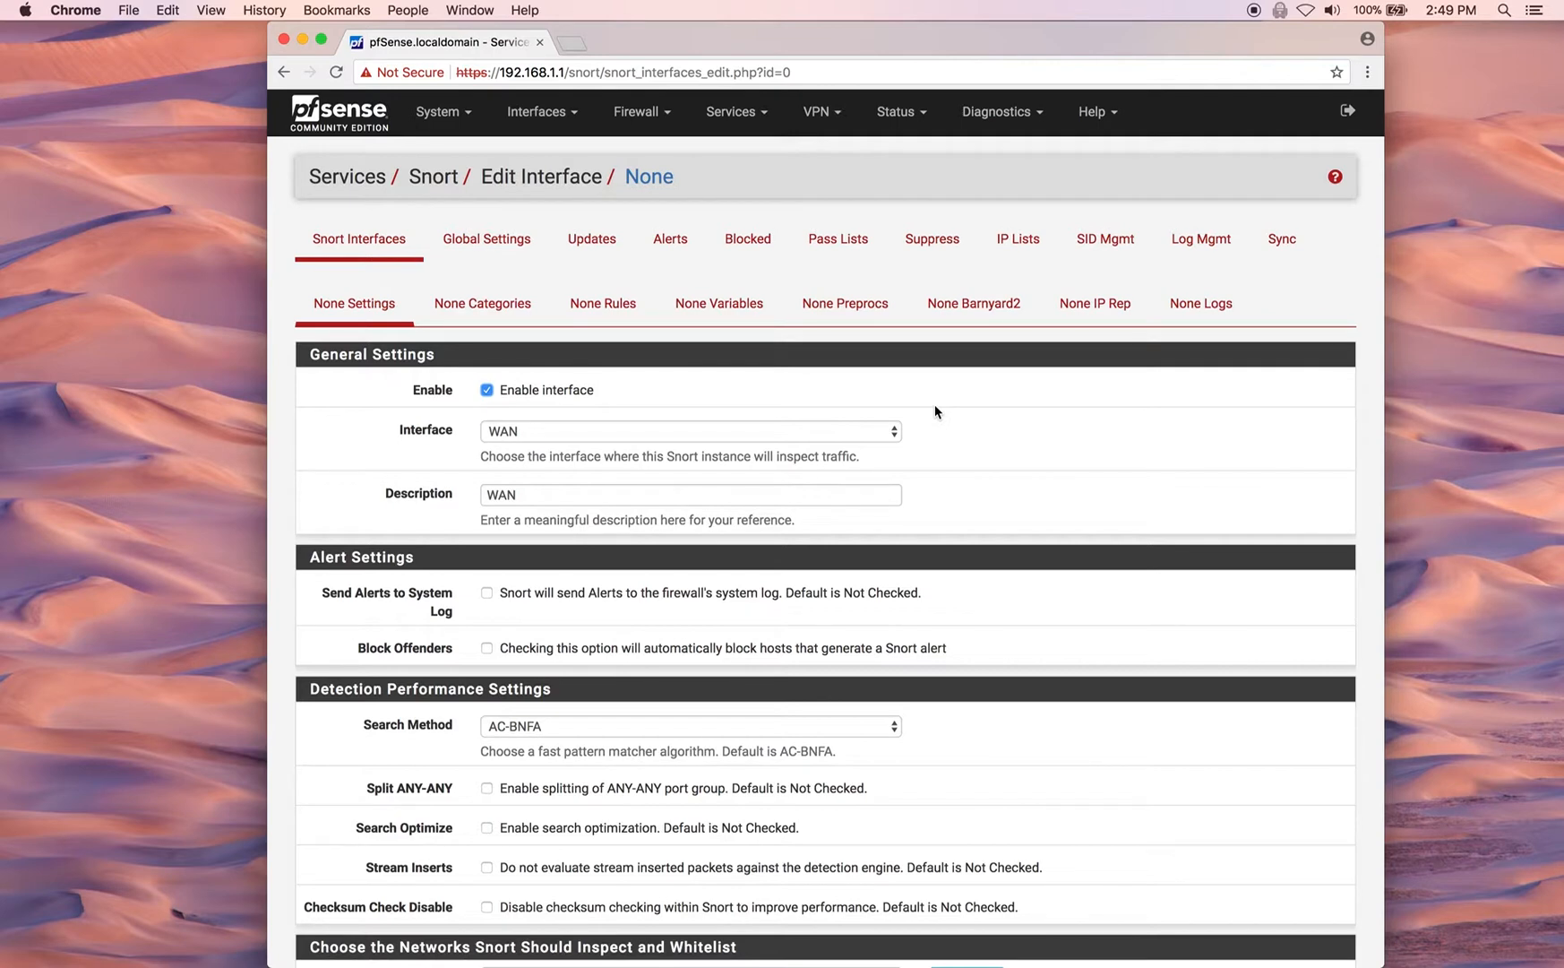
scroll(935, 411, "down", 10)
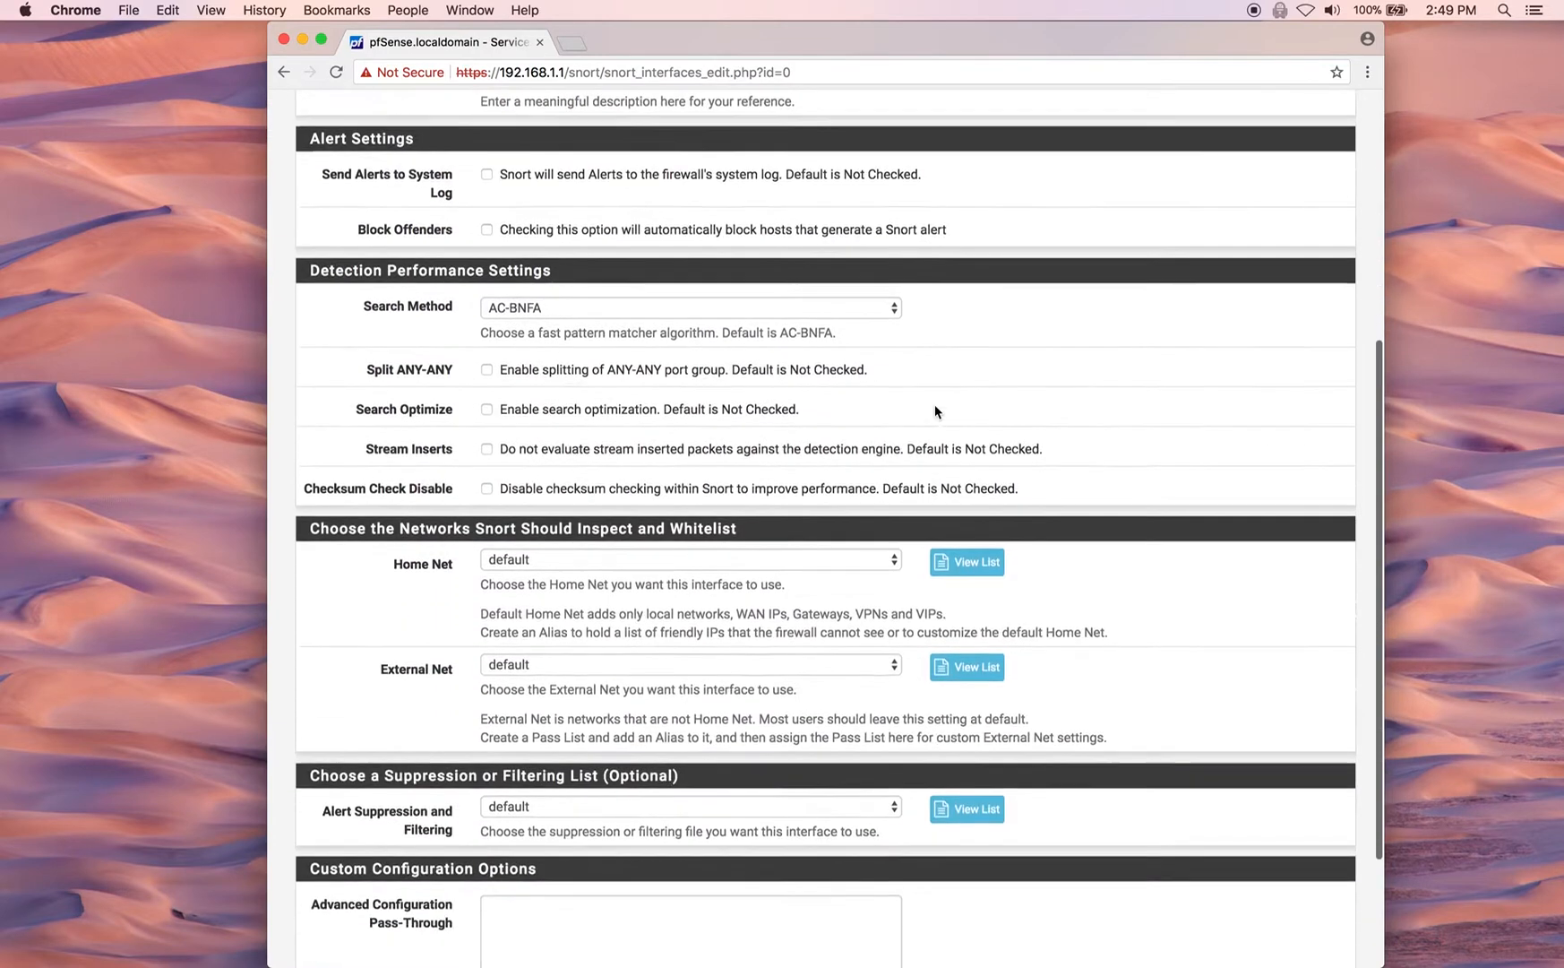
scroll(936, 405, "down", 1)
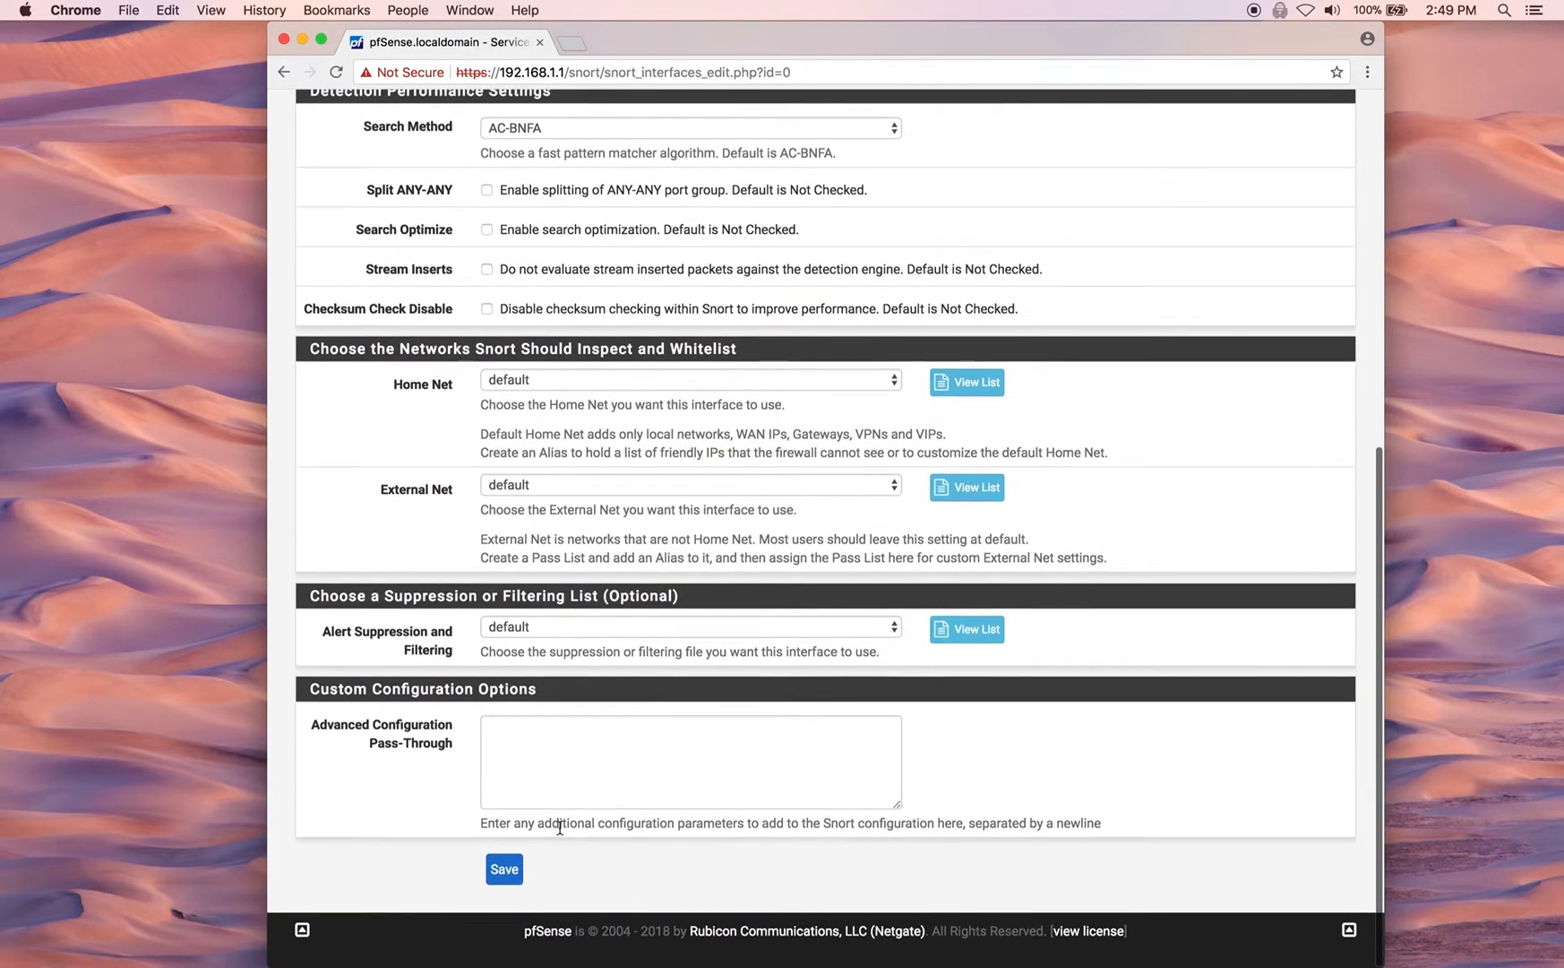
left_click(509, 880)
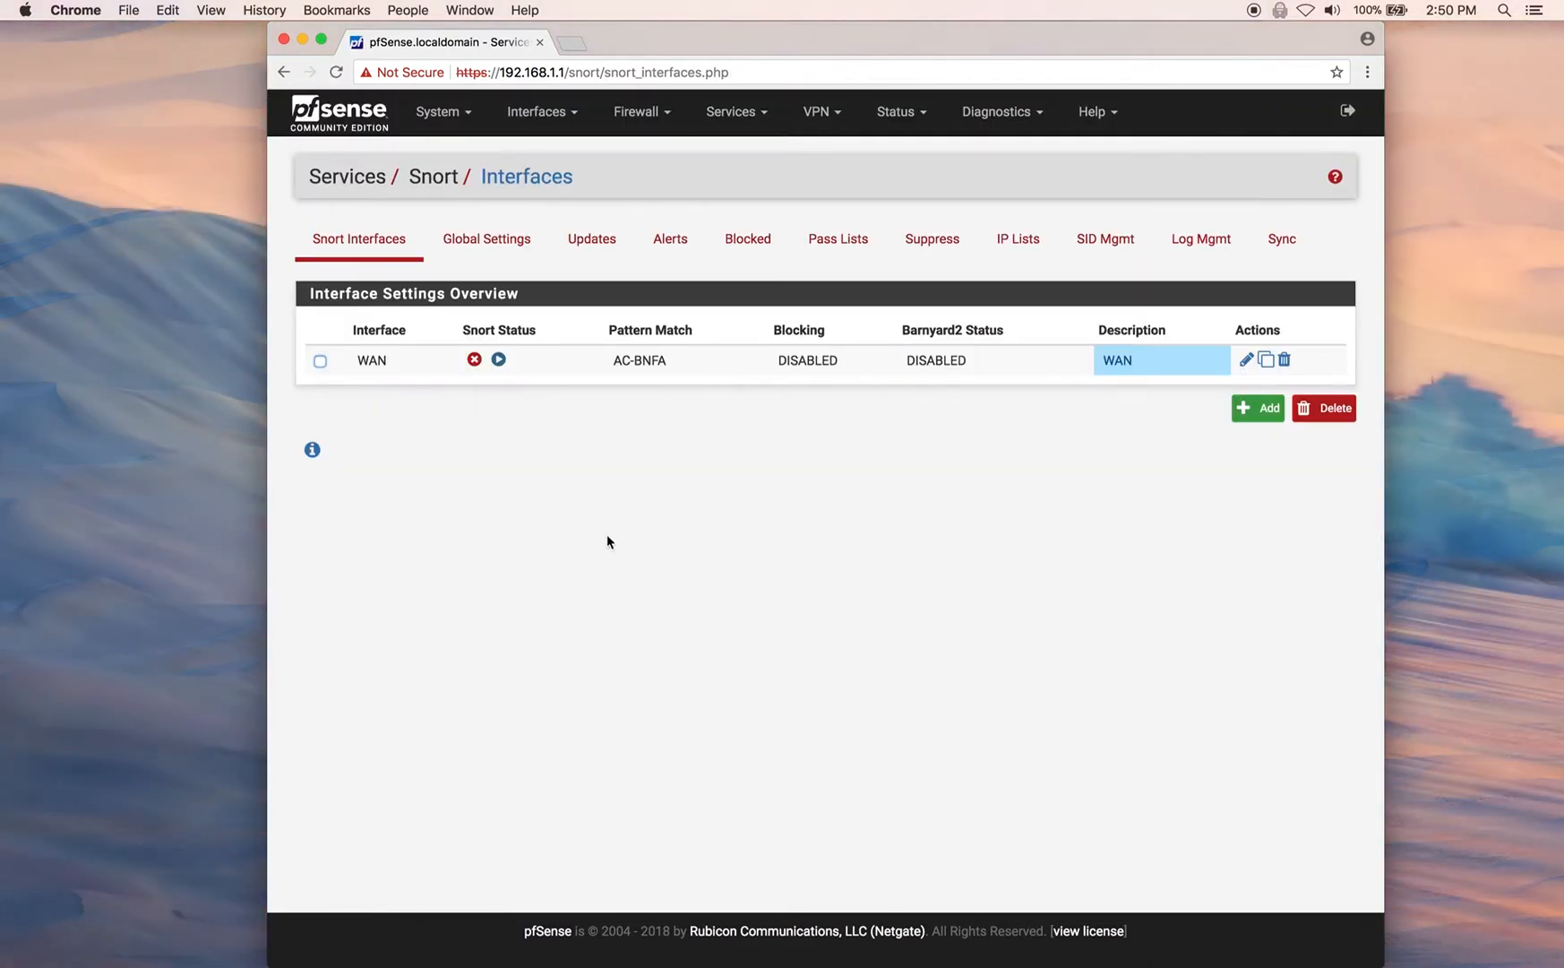
- Add a second Snort interface mapping for LAN with the default settings and save it
left_click(1256, 410)
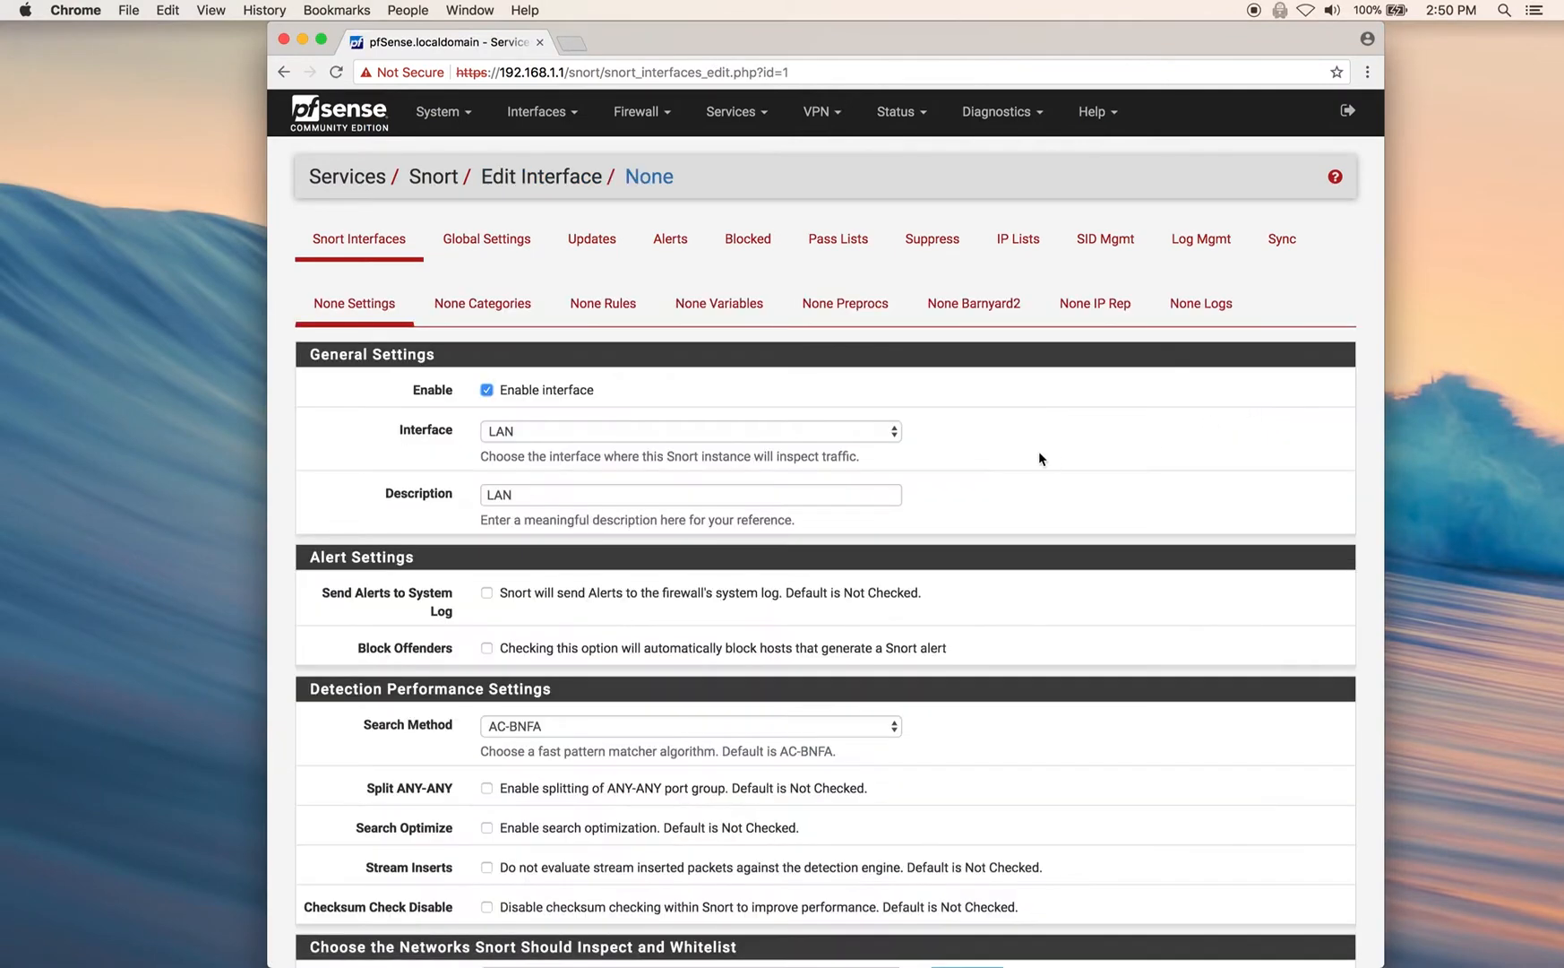
scroll(1040, 454, "down", 5)
scroll(1039, 451, "down", 3)
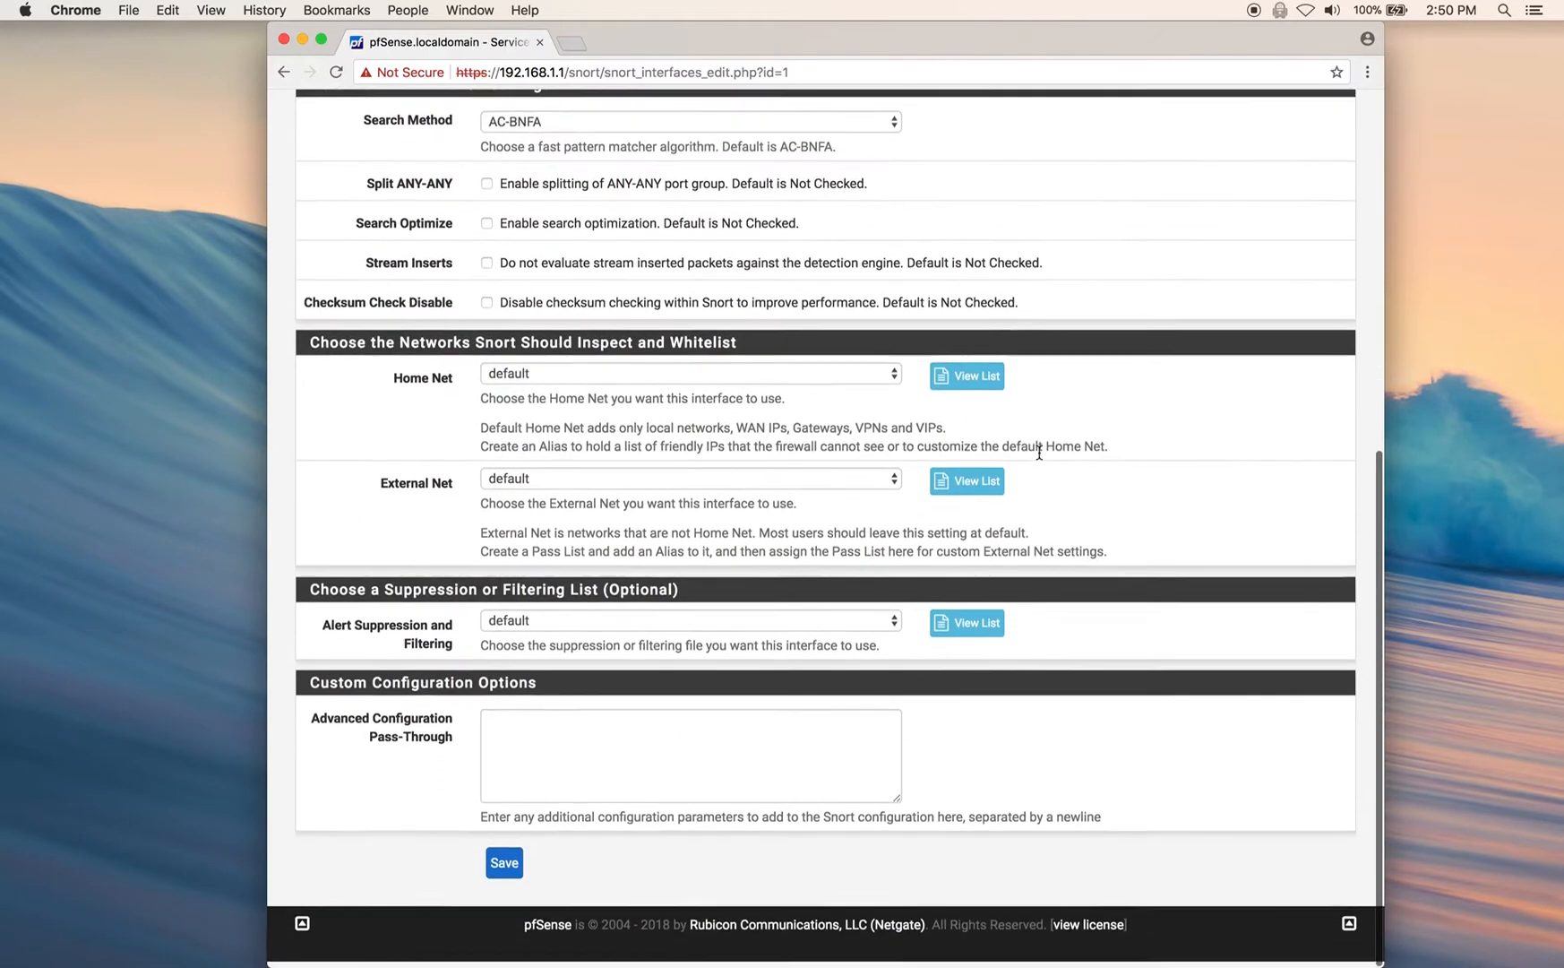
left_click(511, 872)
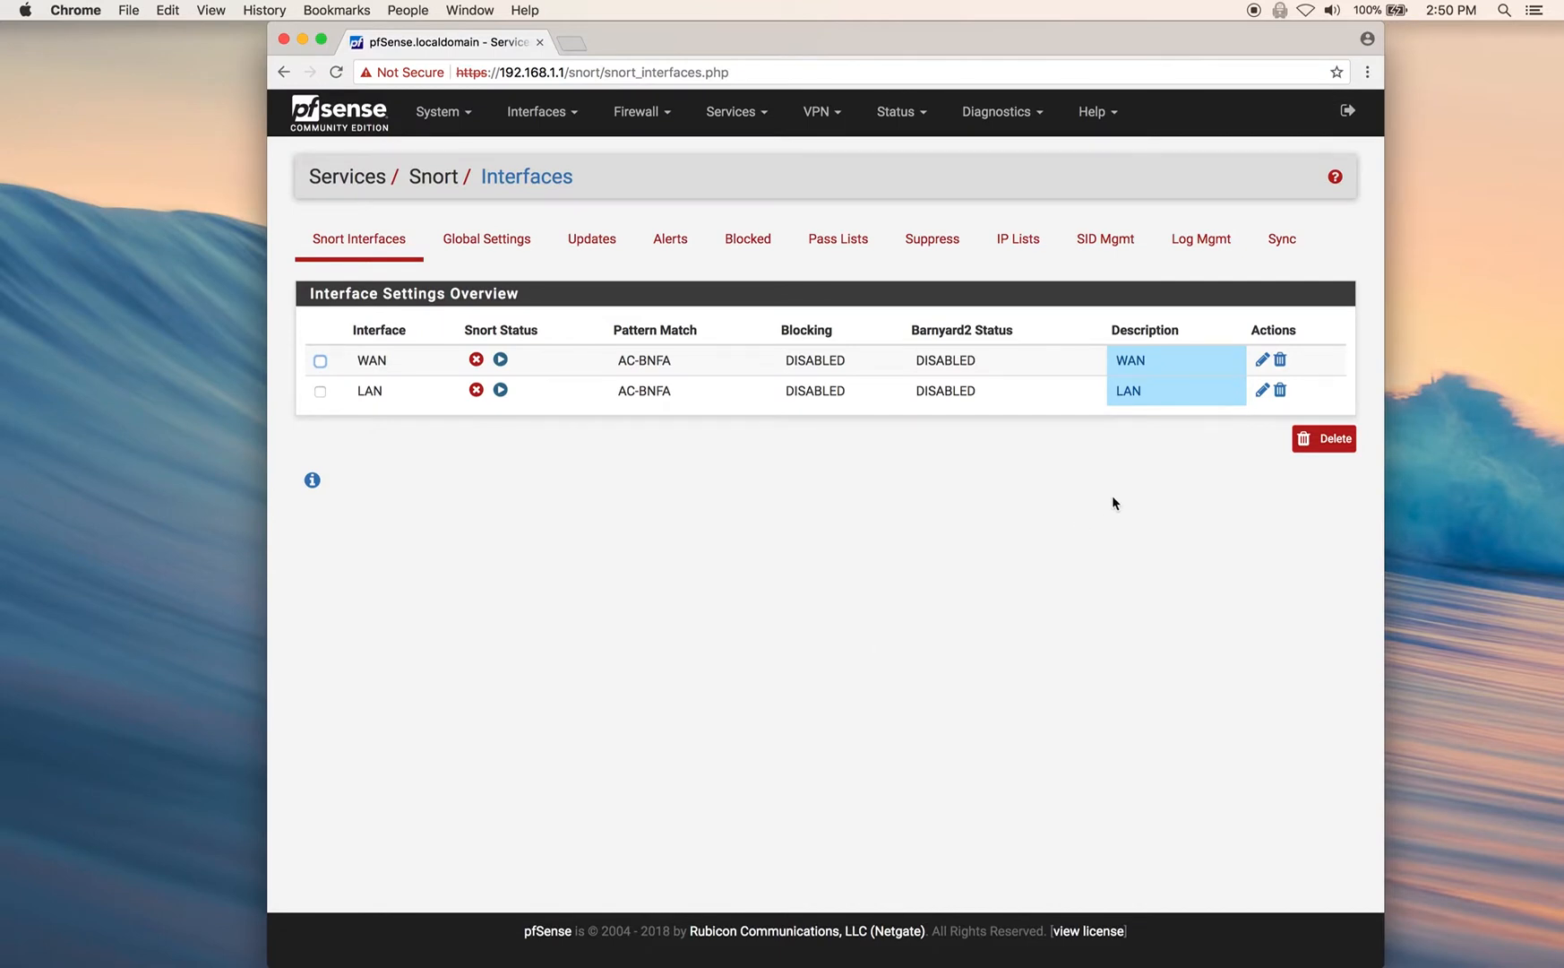
- In the WAN interface's rule categories, enable Use IPS Policy and set the IPS policy selection to Security
left_click(1263, 362)
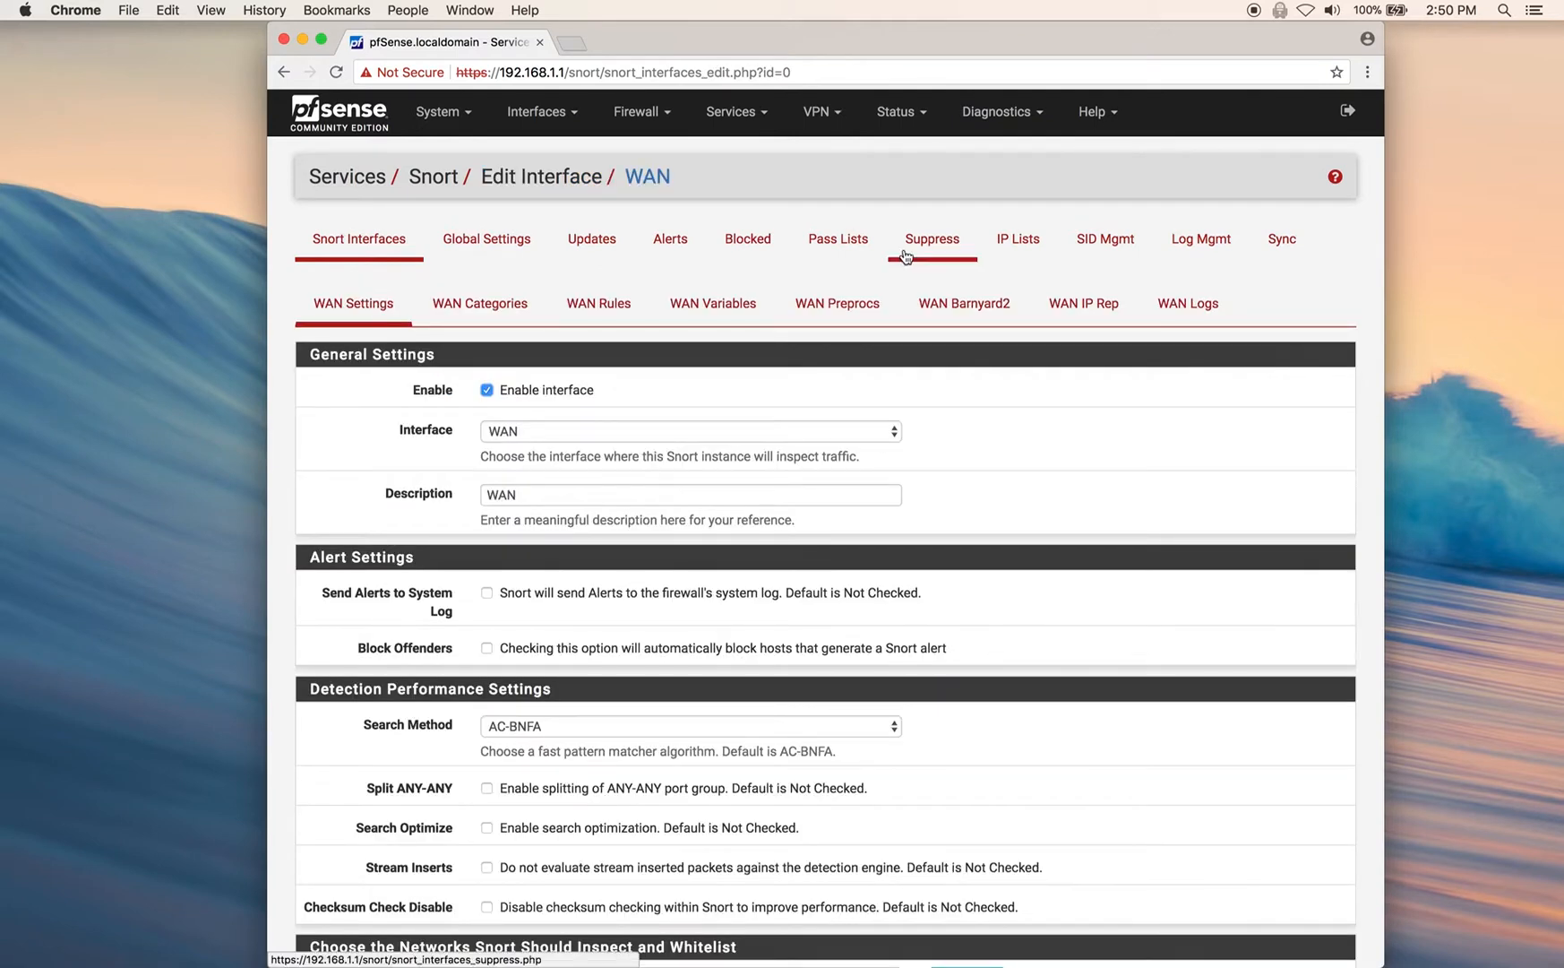
left_click(511, 309)
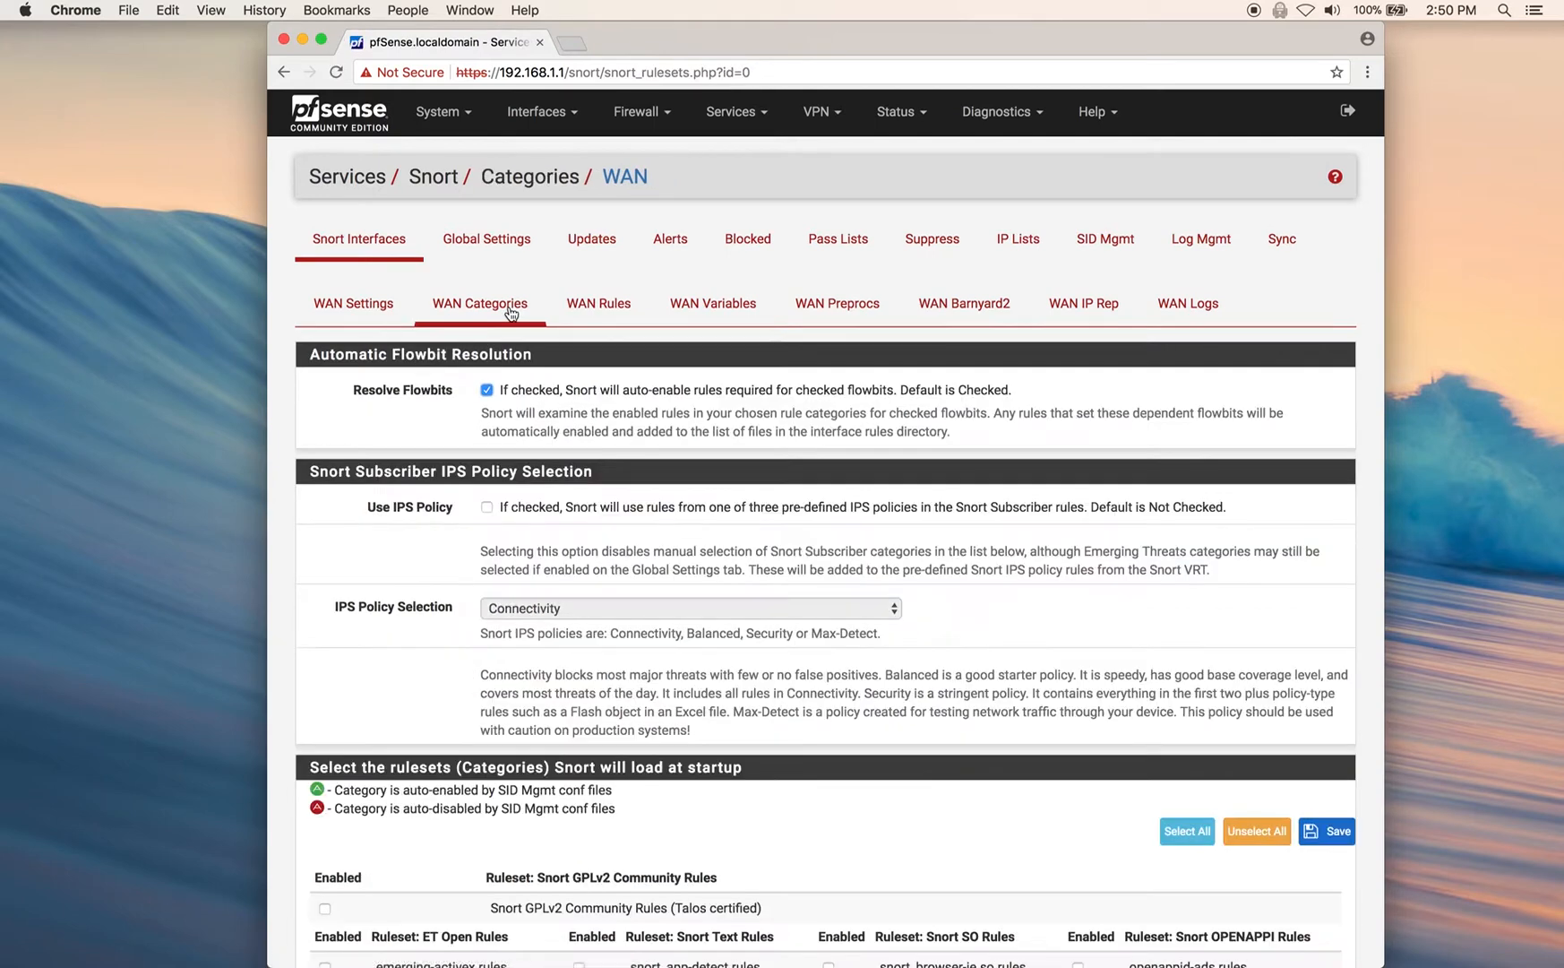
left_click(488, 507)
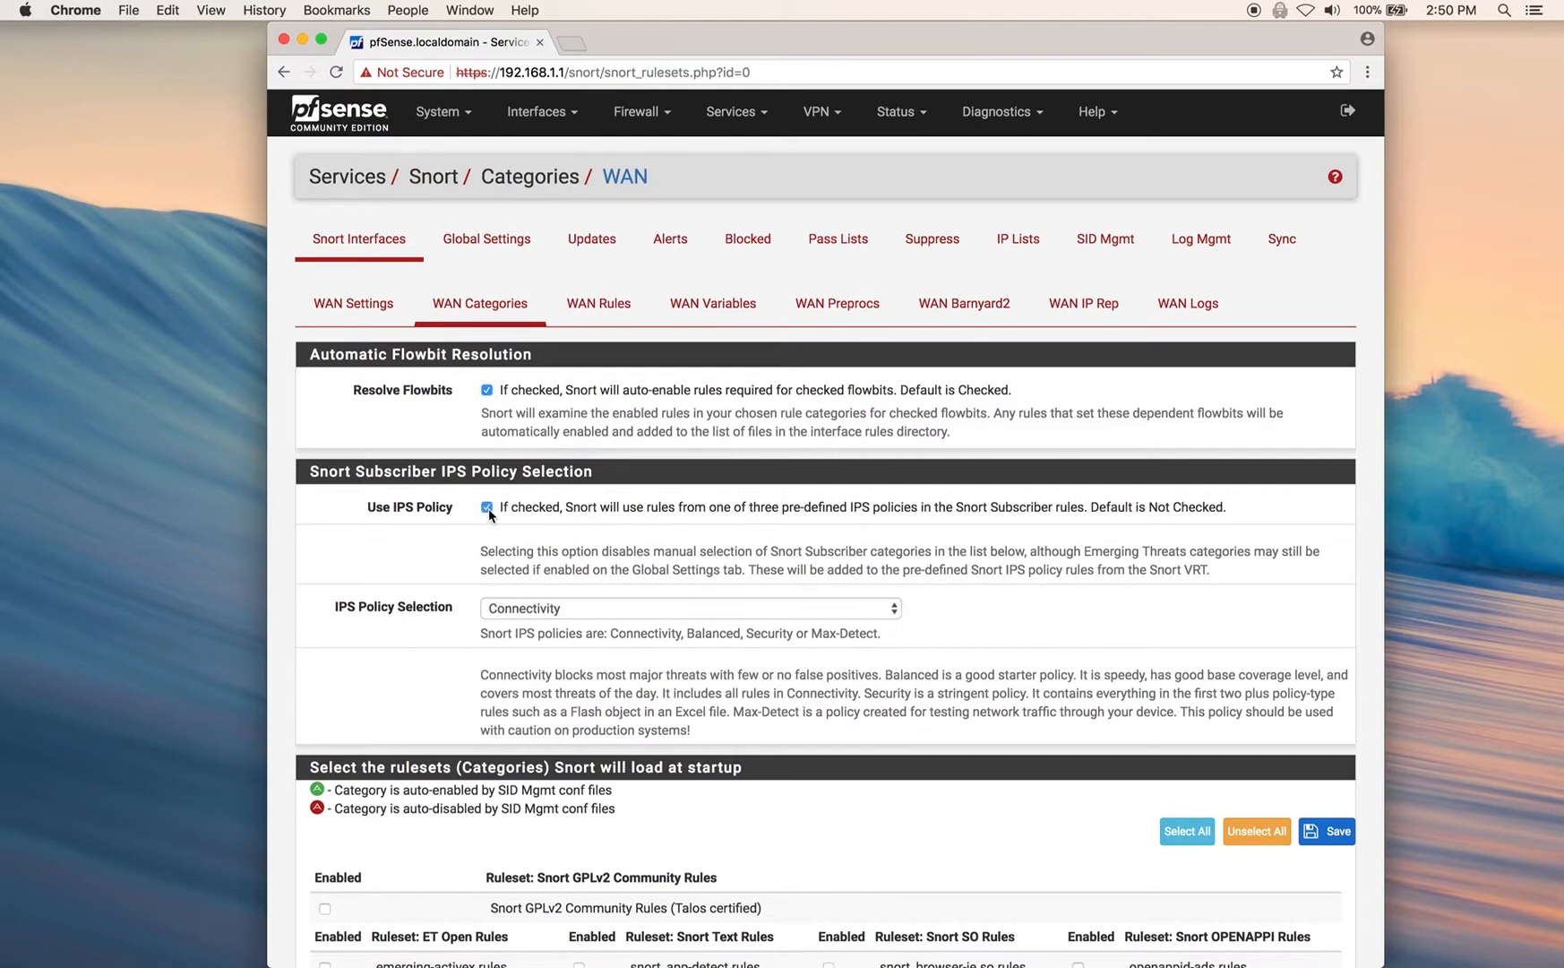
left_click(895, 615)
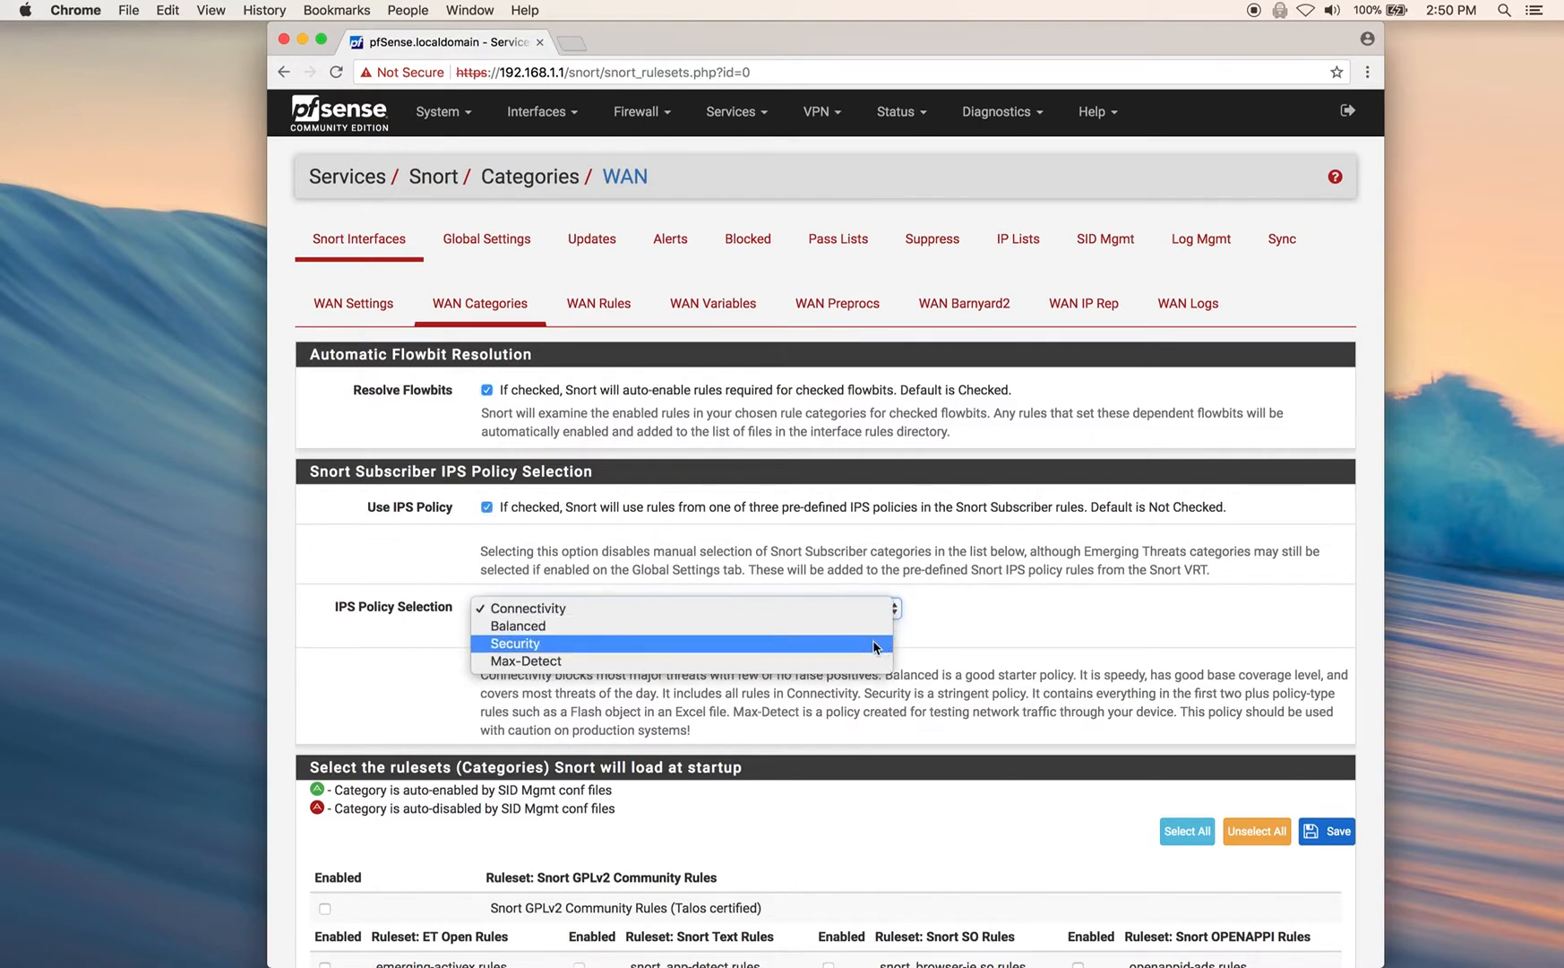
left_click(874, 644)
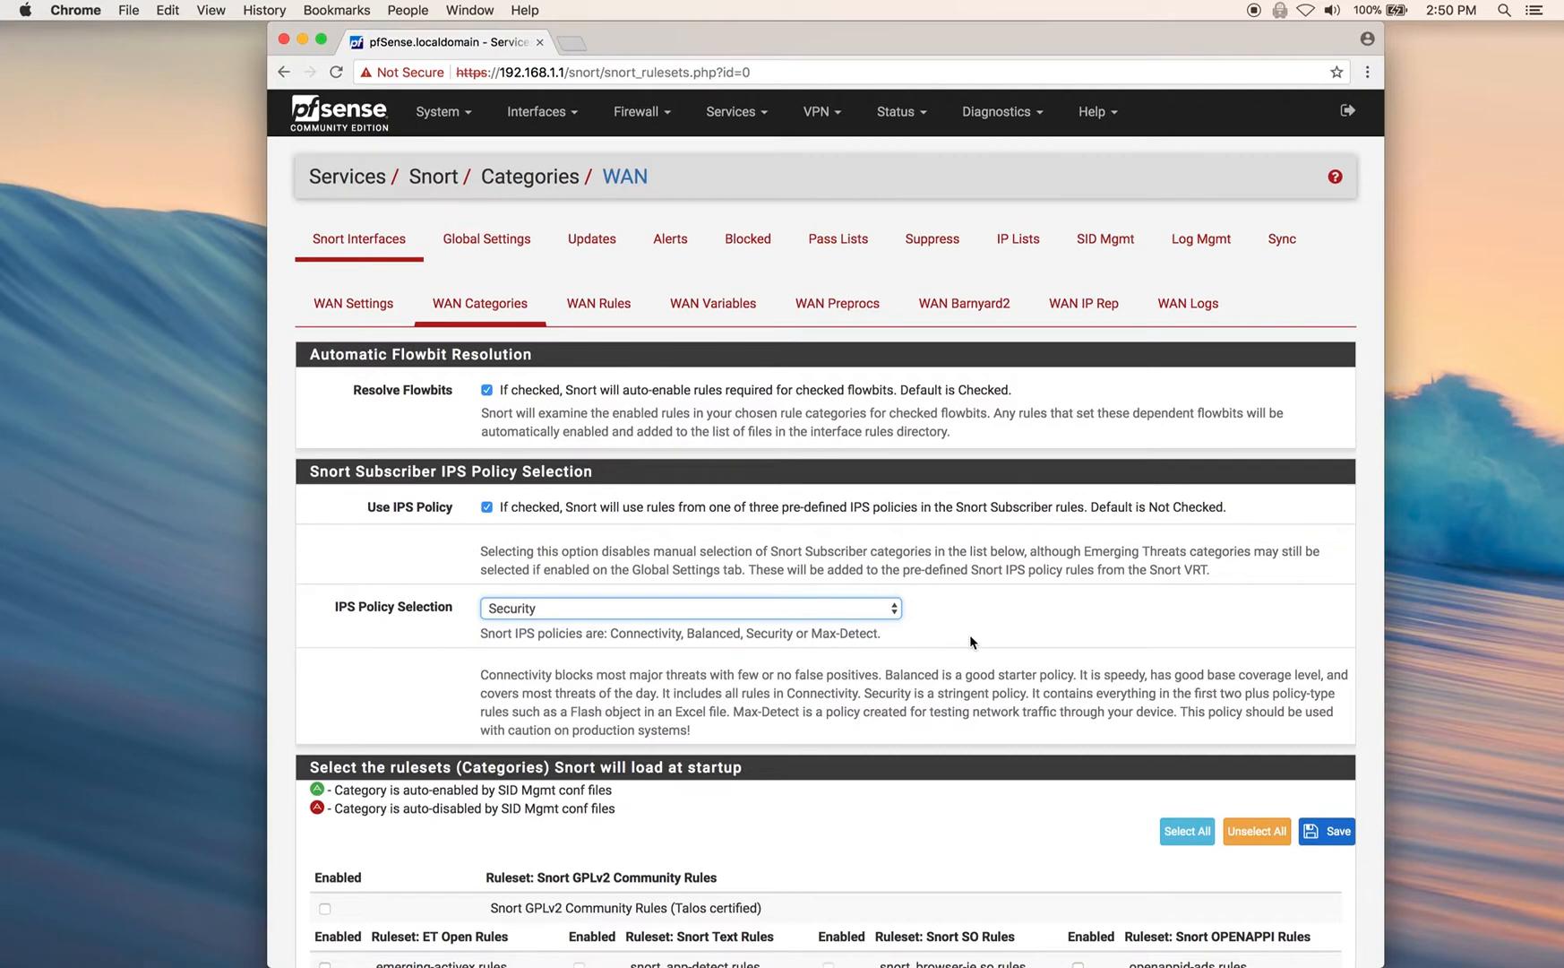
scroll(1128, 598, "down", 1)
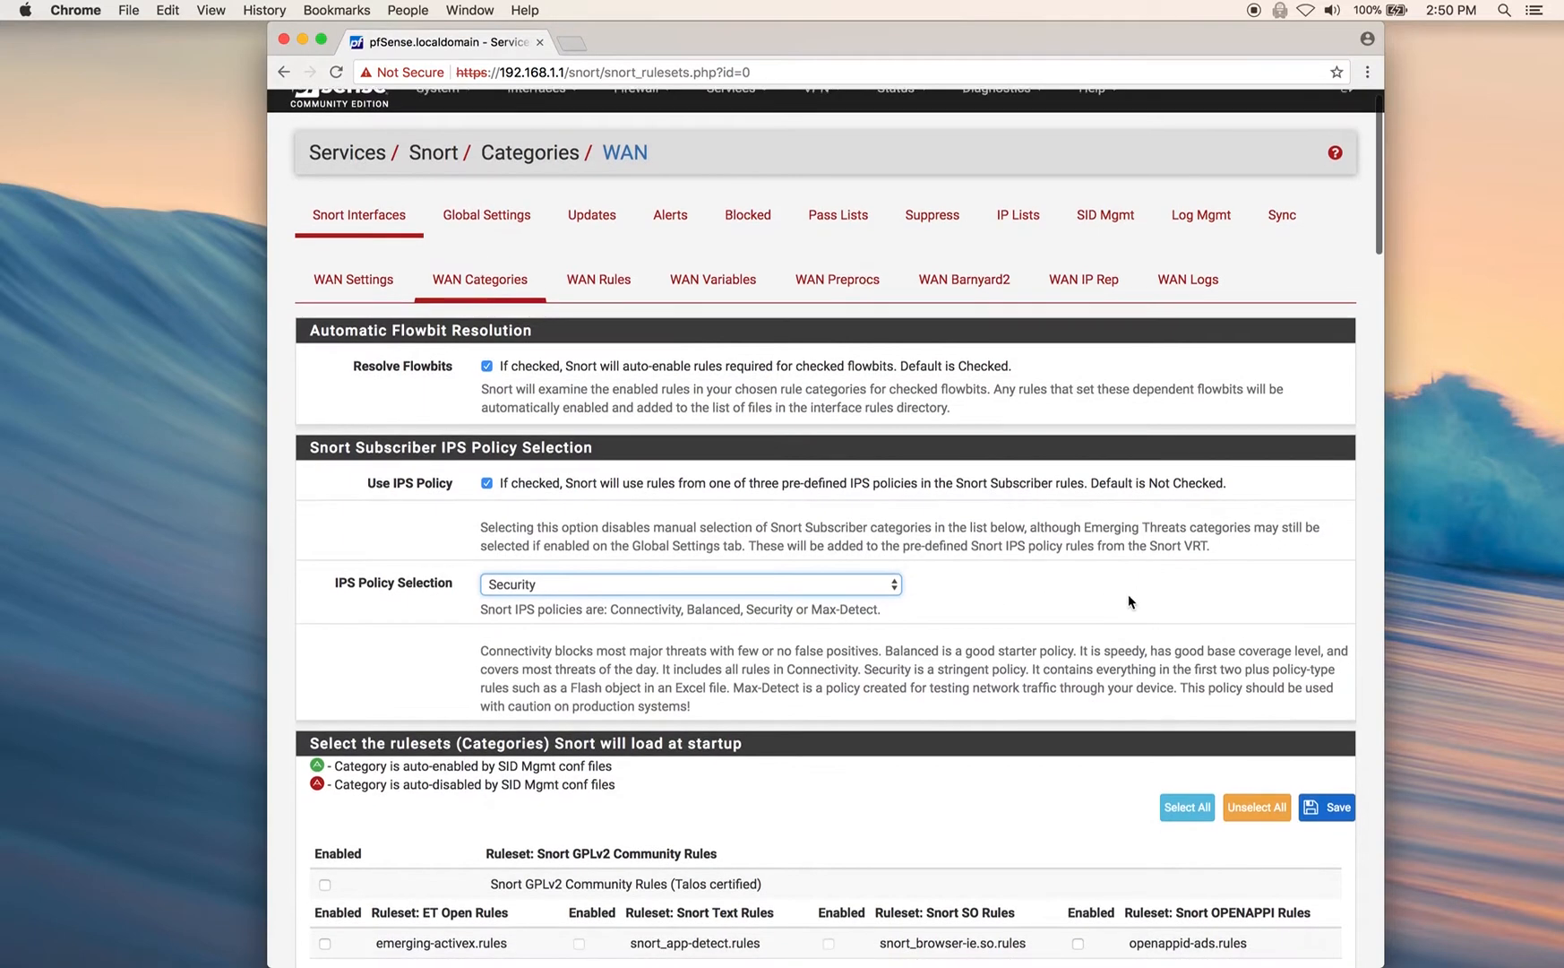
- Select all available rulesets for the WAN interface and save its category settings
scroll(1128, 596, "down", 1)
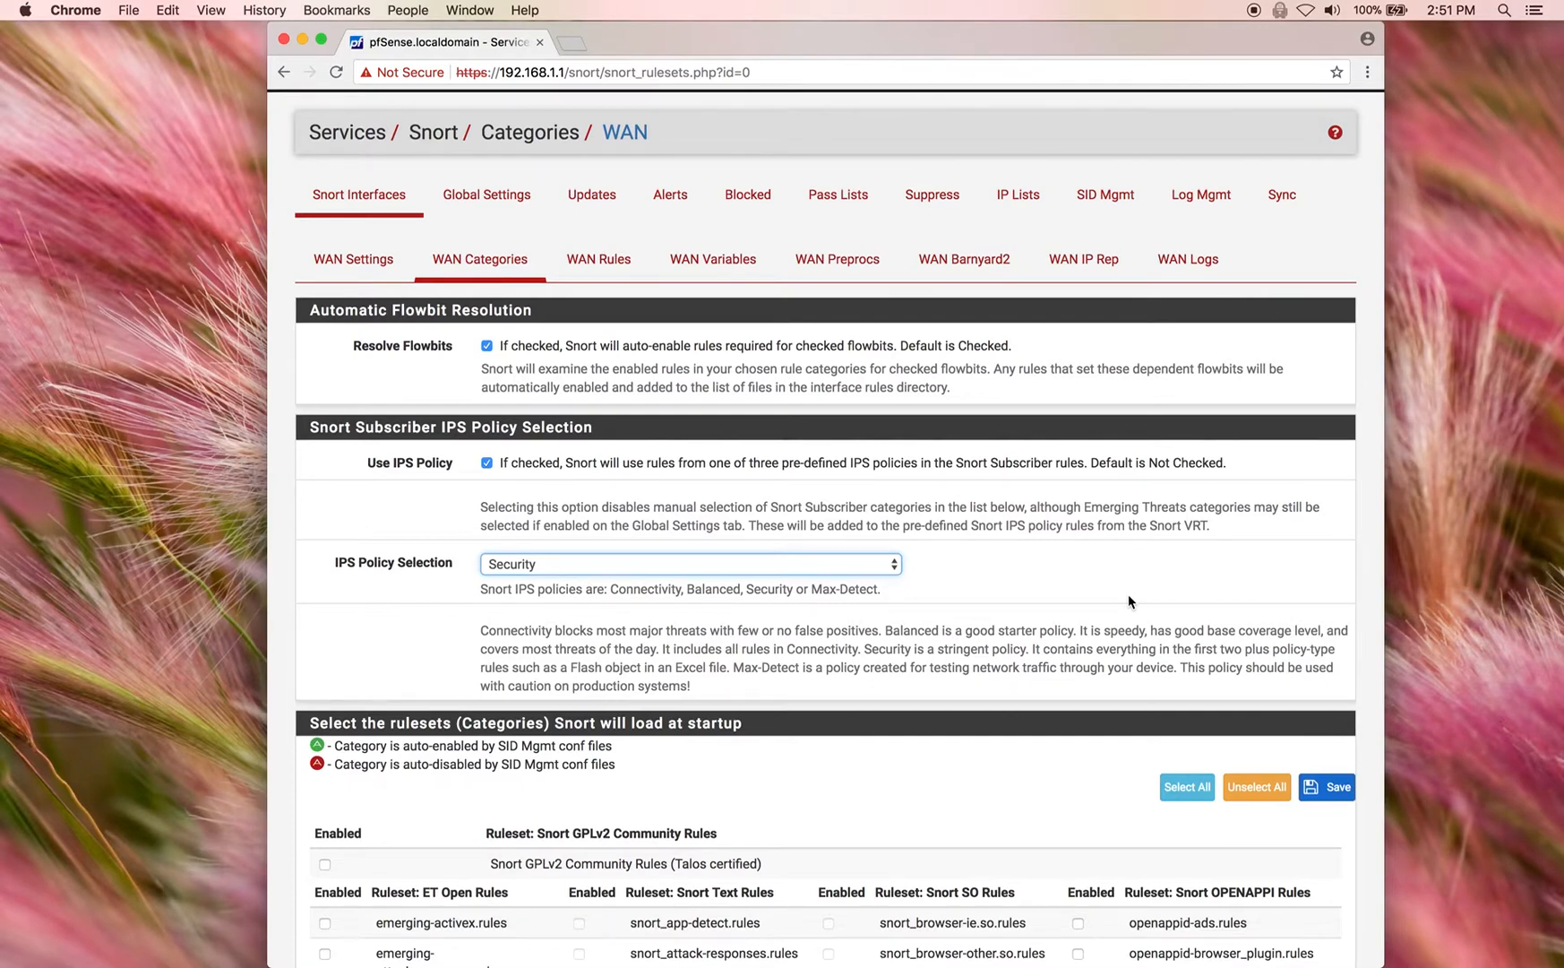
scroll(1128, 596, "down", 5)
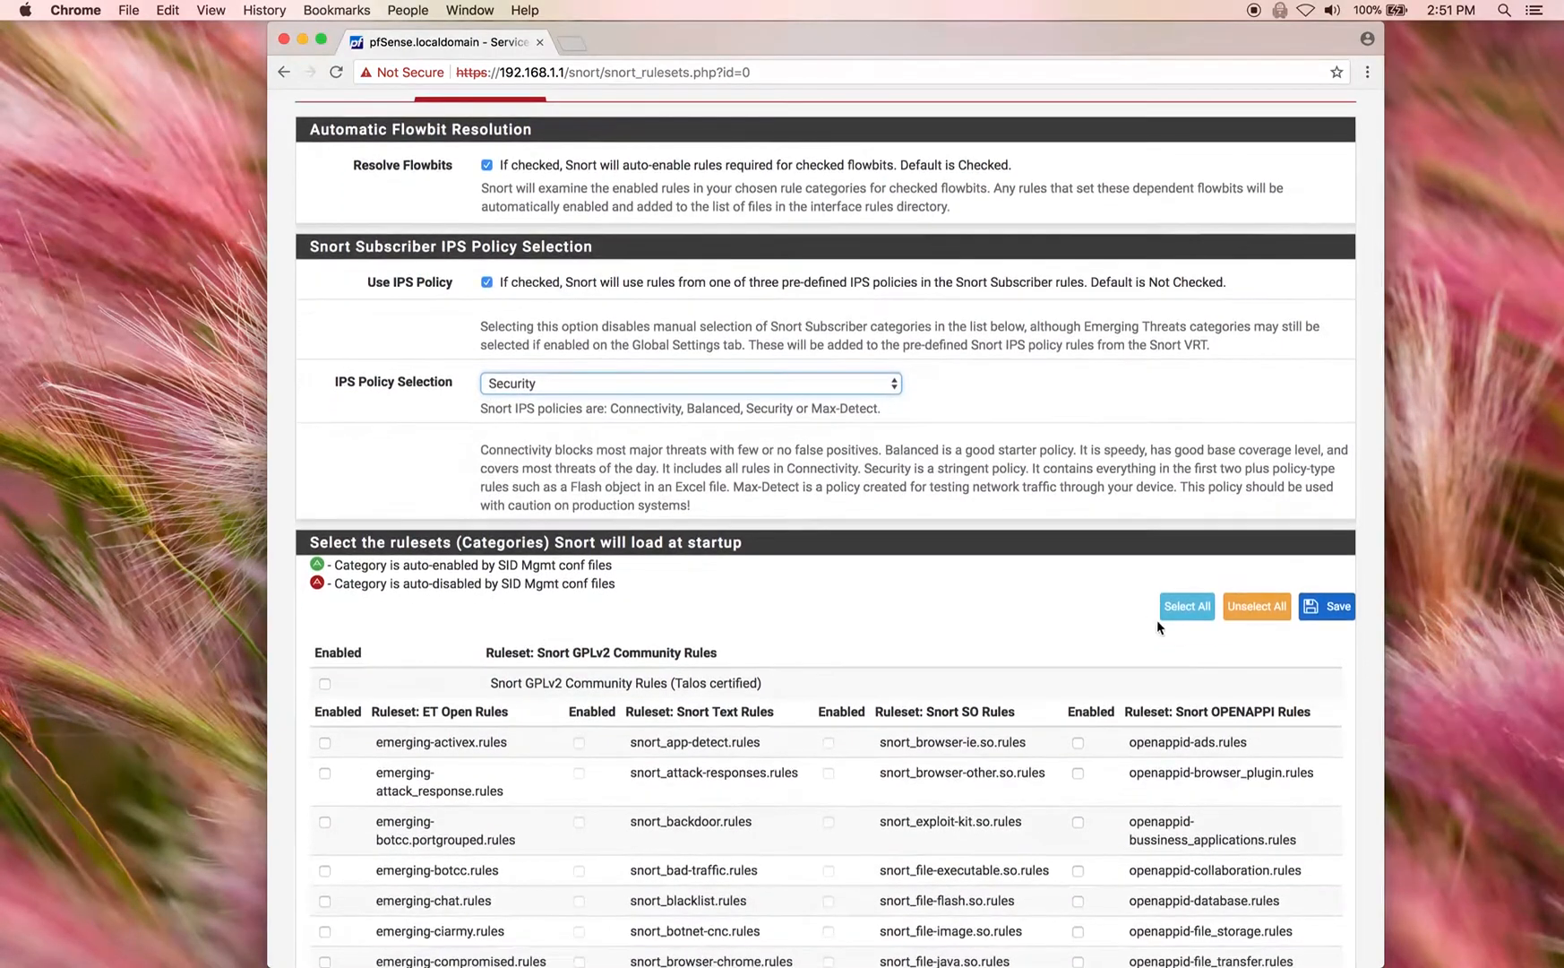
left_click(1177, 615)
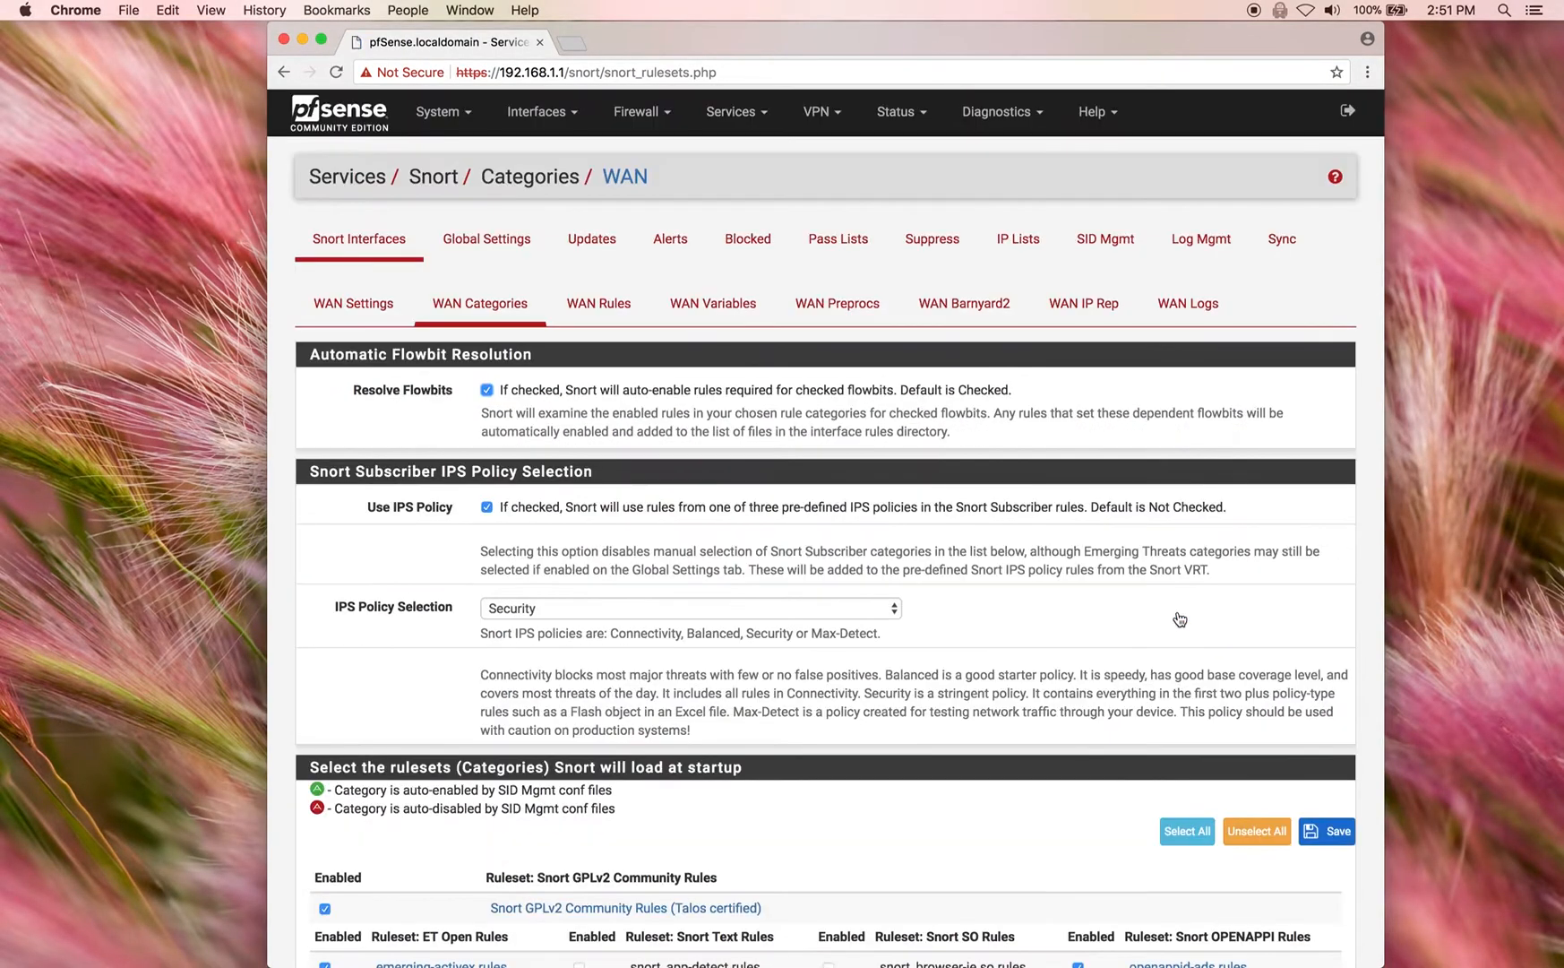
left_click(1324, 832)
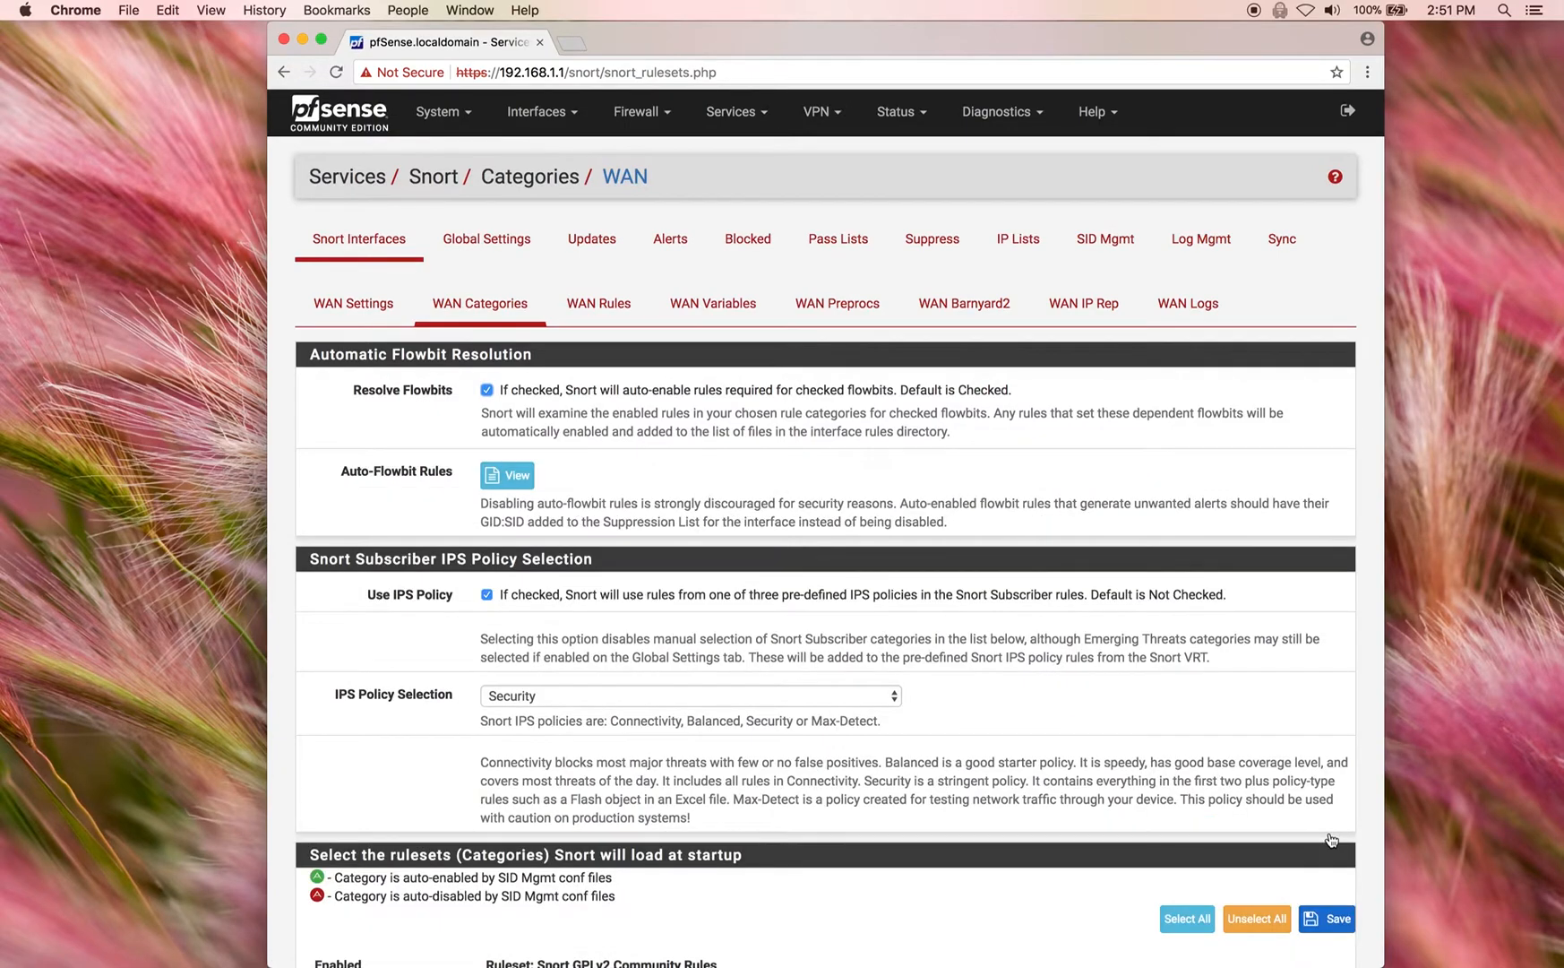
scroll(1118, 732, "down", 15)
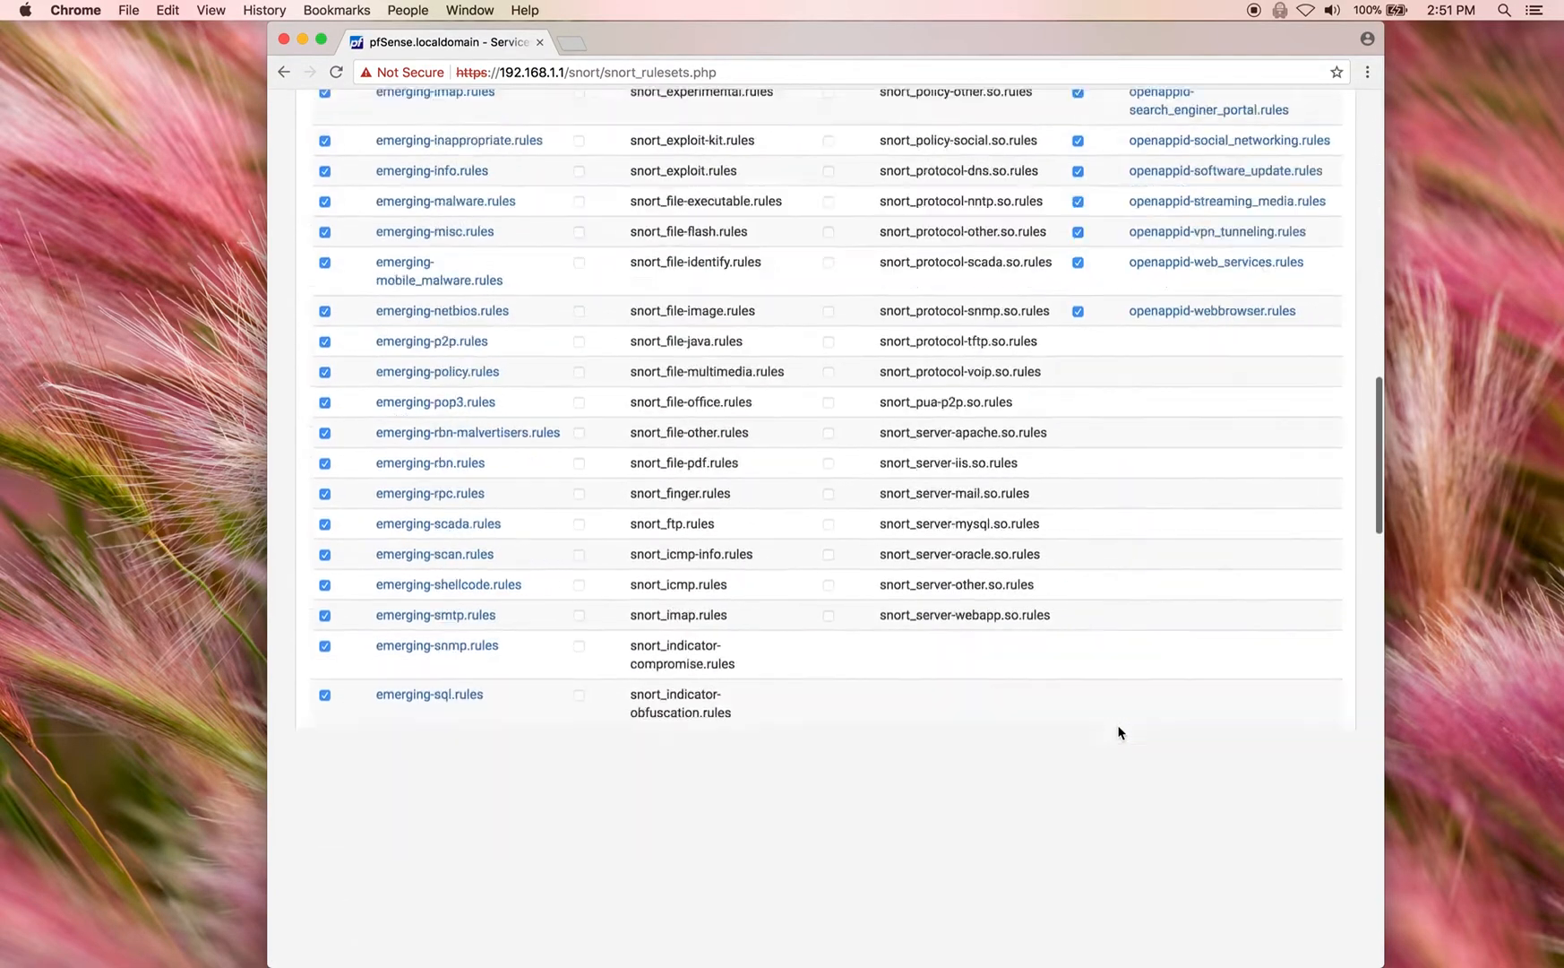
scroll(1116, 733, "down", 20)
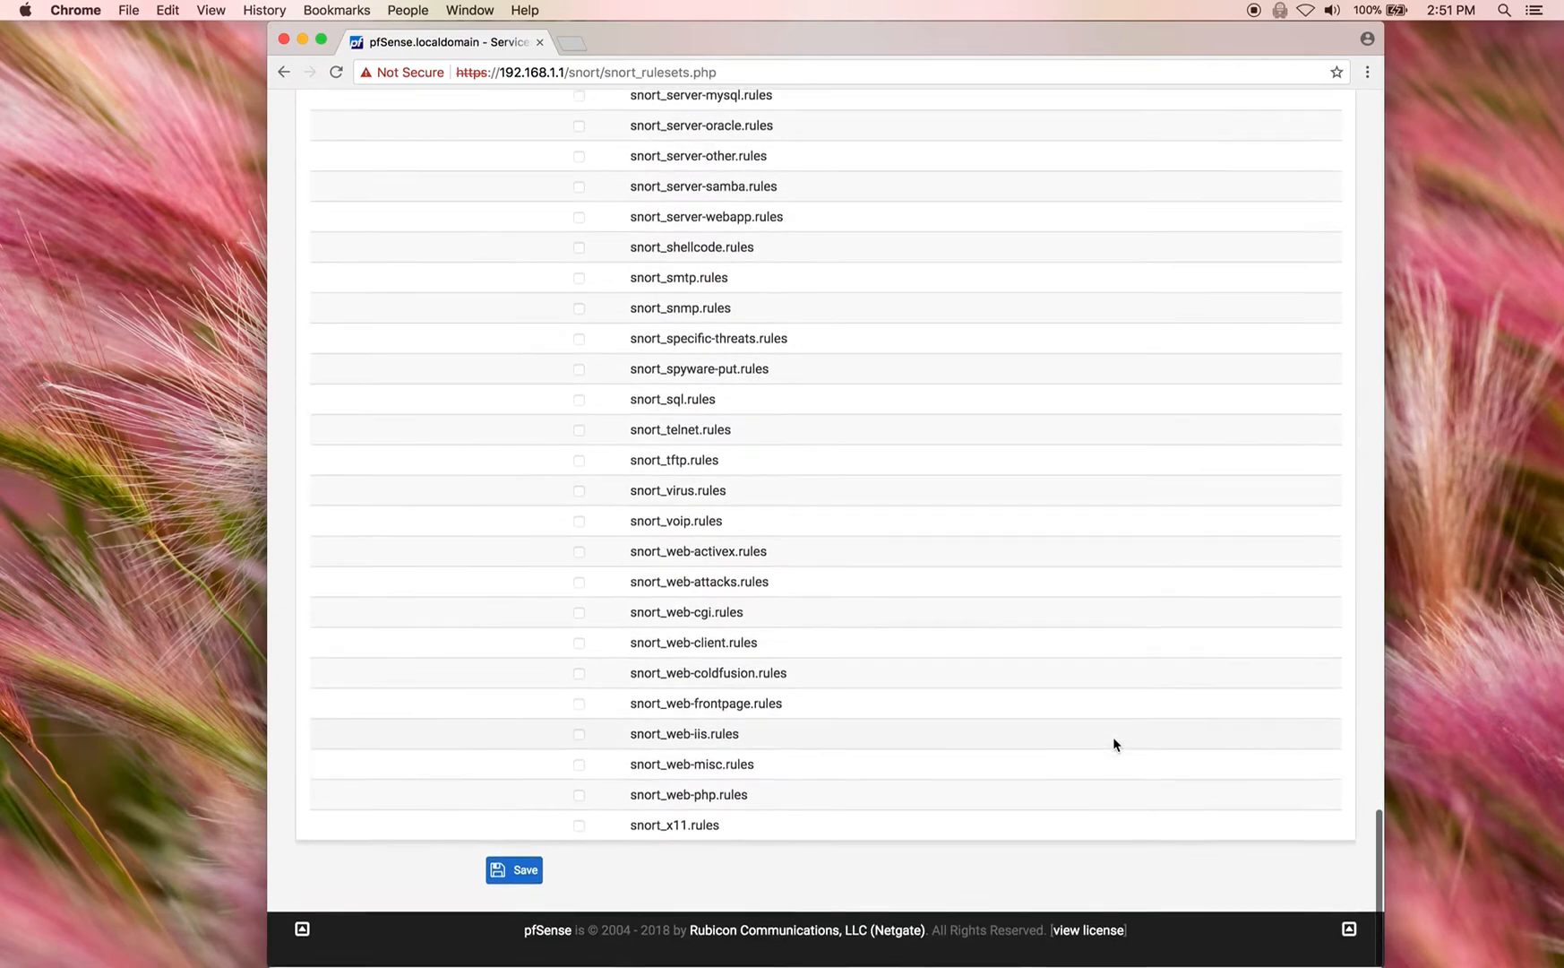
left_click(512, 873)
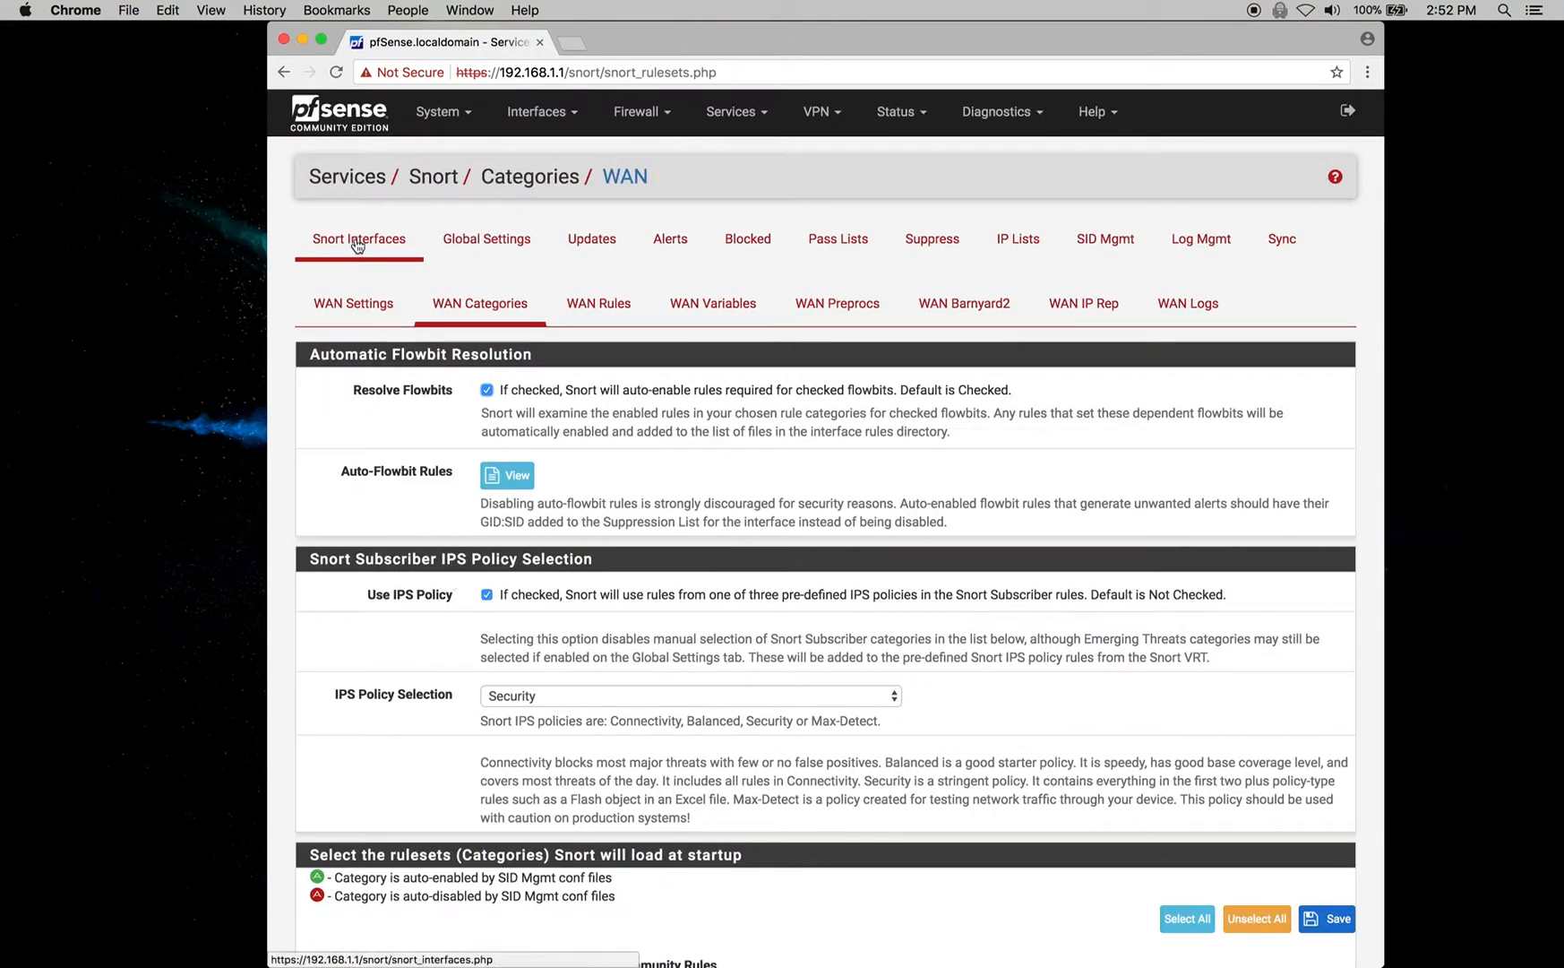
- In the LAN interface's rule categories, enable Use IPS Policy and set the IPS policy selection to Security
left_click(358, 246)
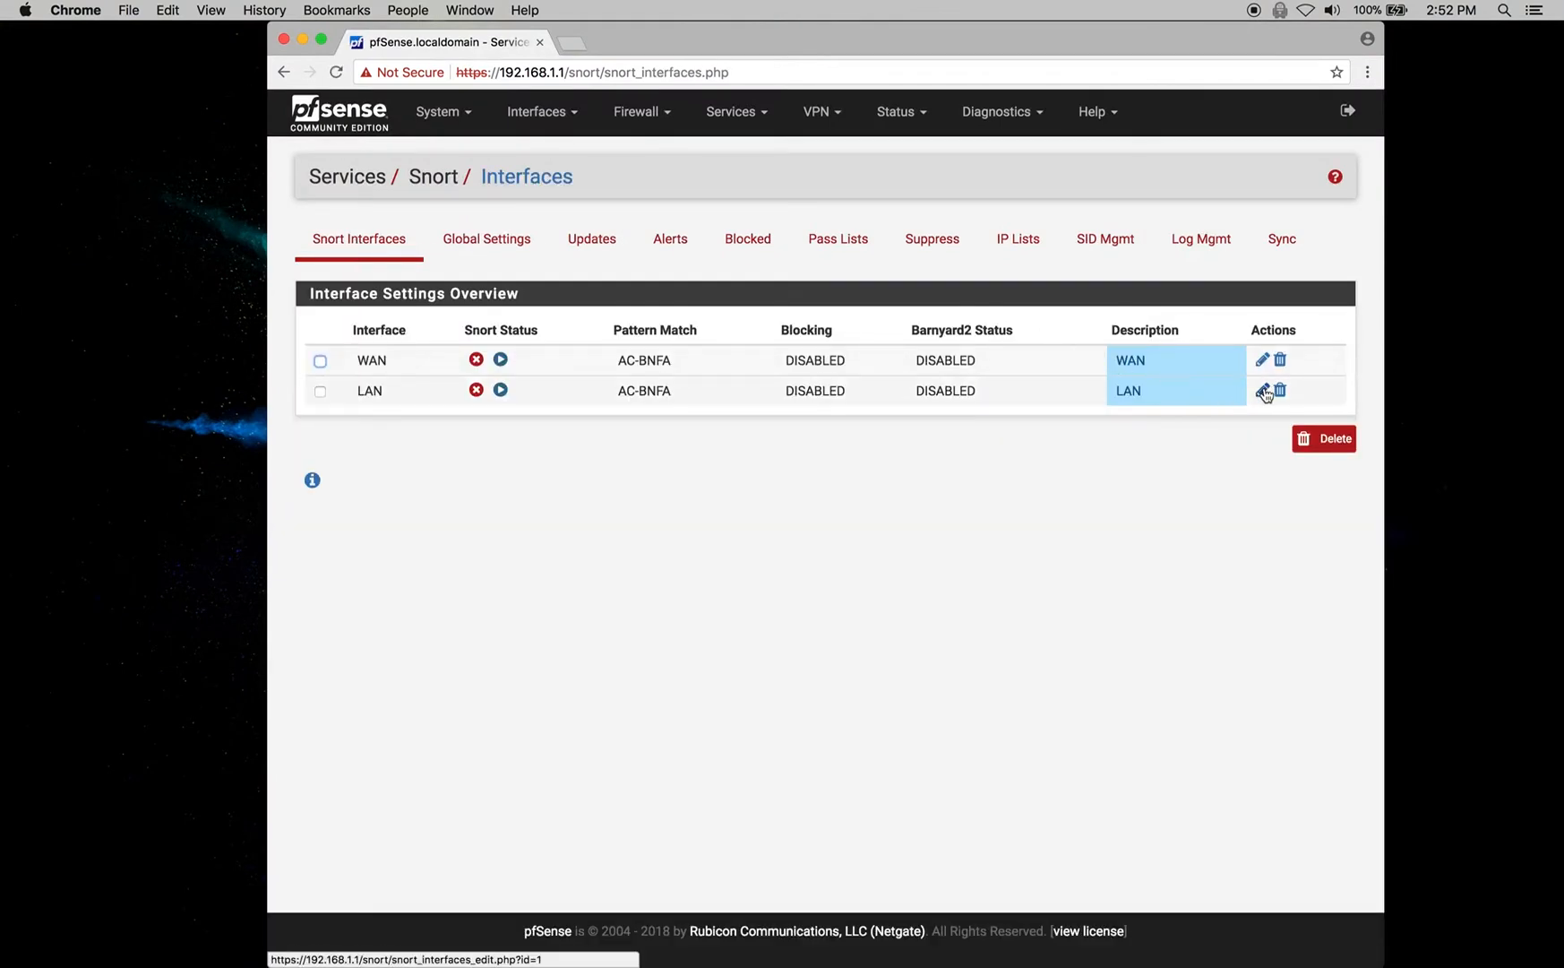
left_click(1264, 392)
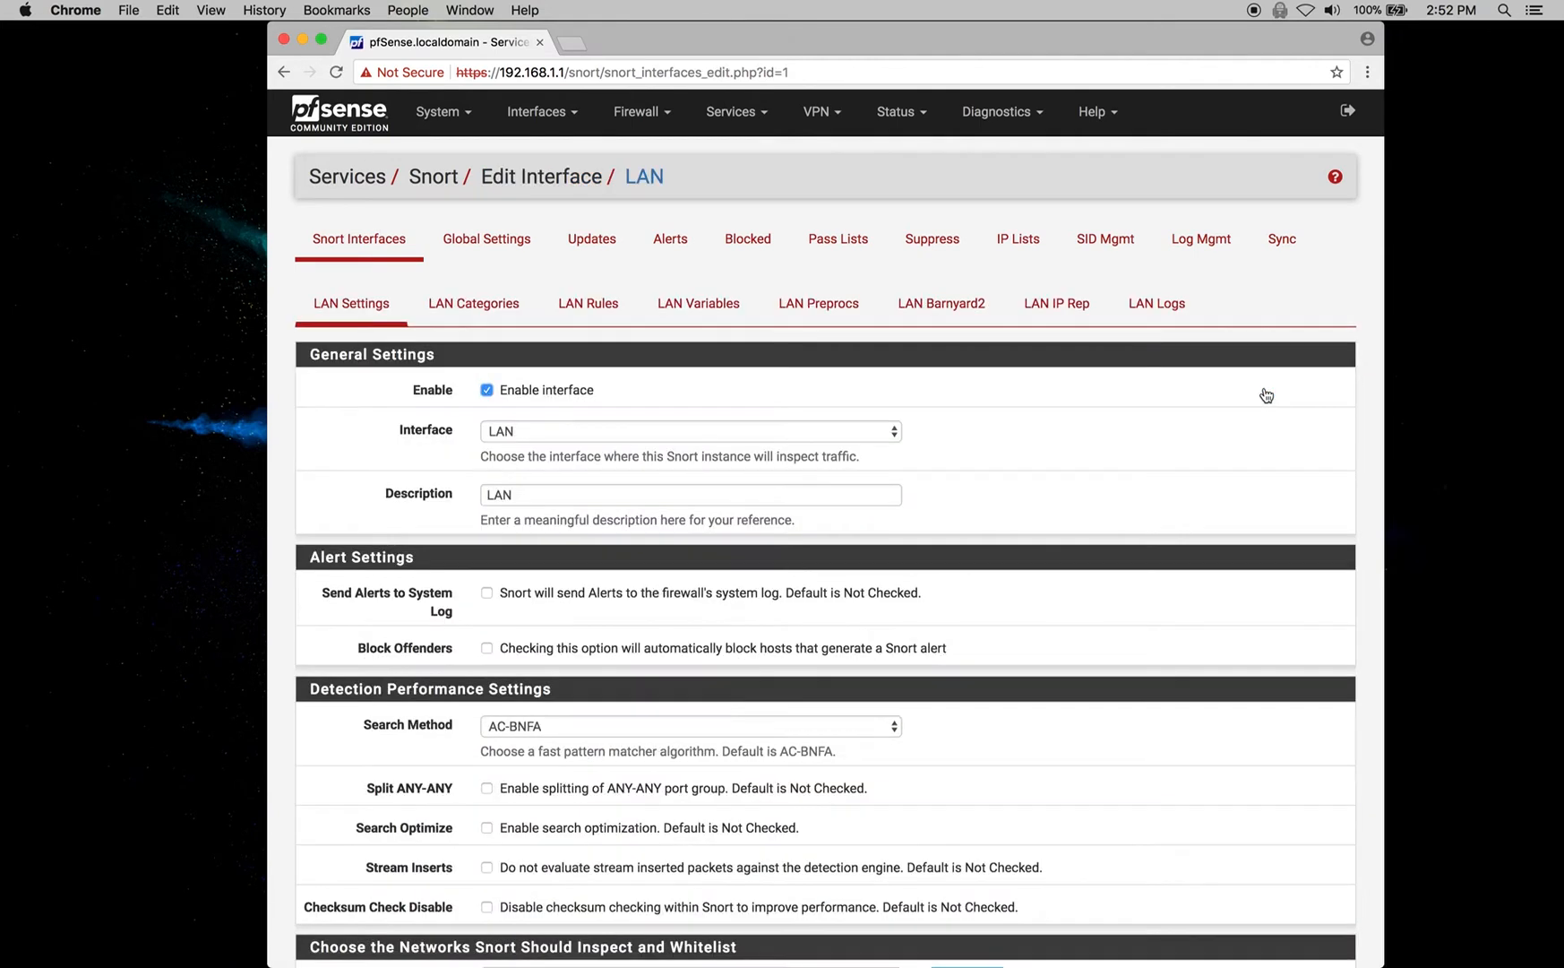
left_click(492, 311)
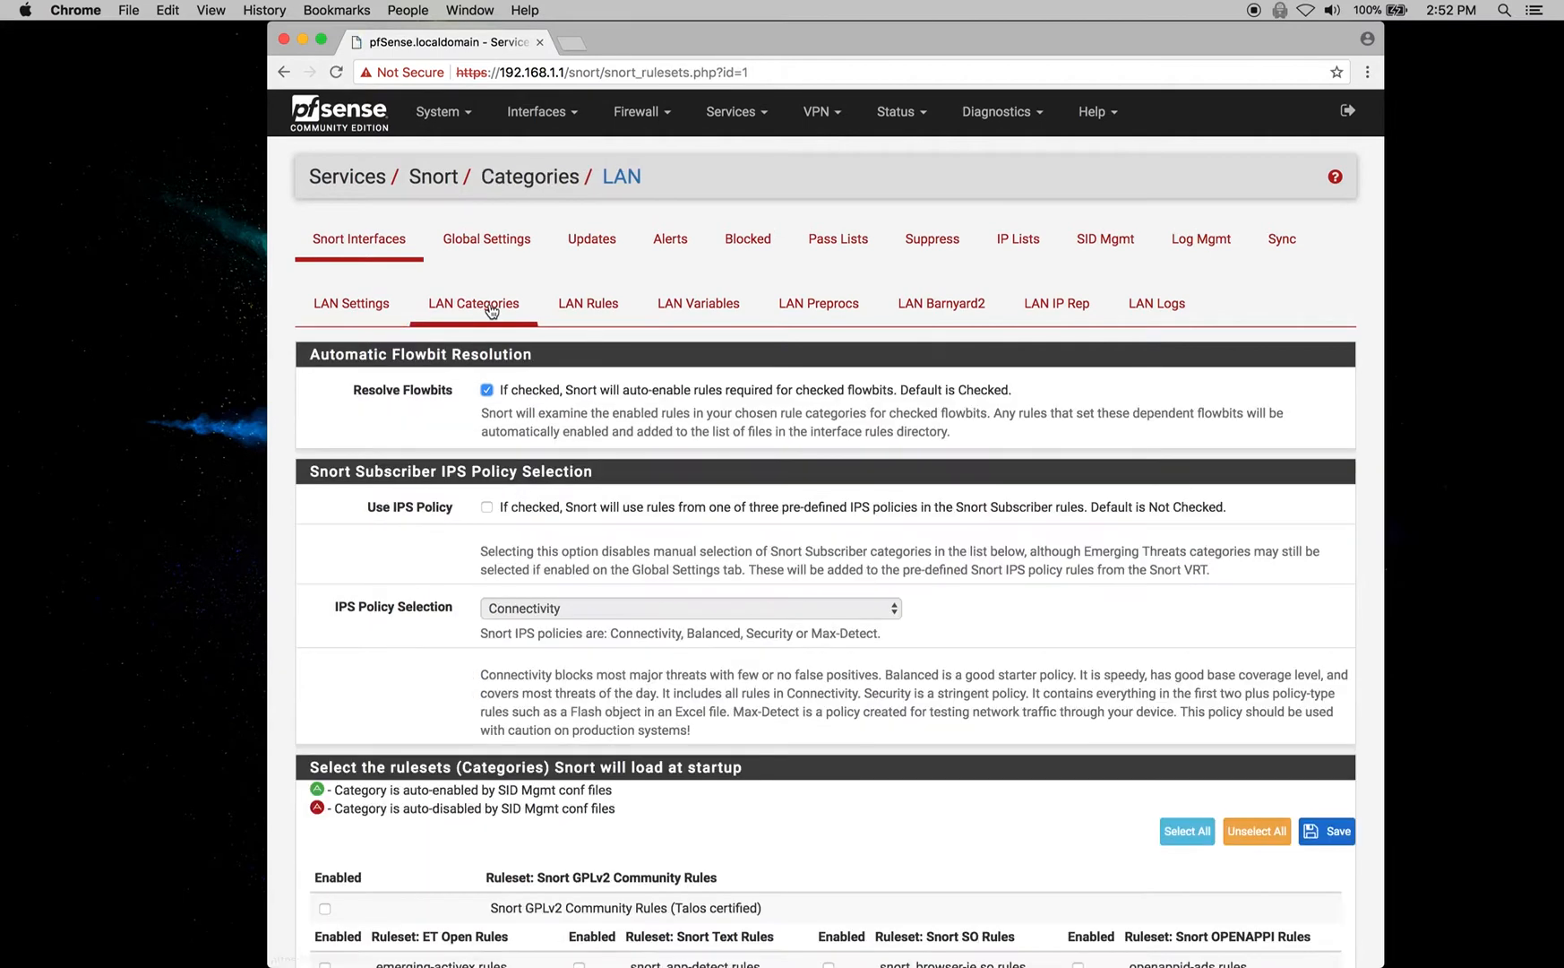
left_click(486, 506)
left_click(890, 607)
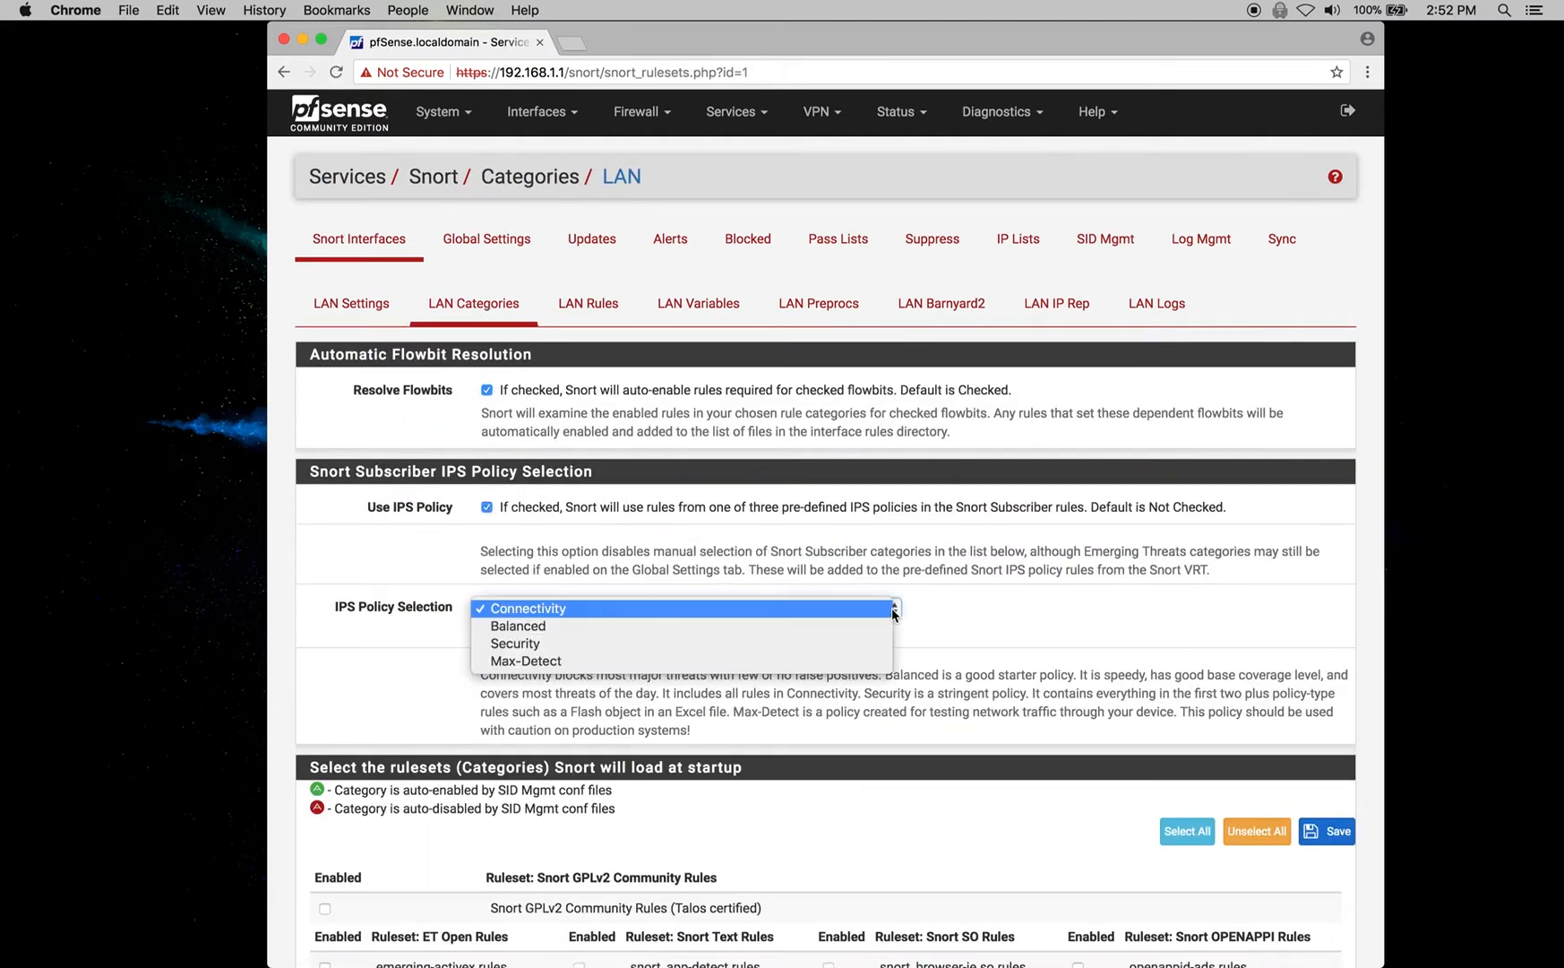
left_click(875, 641)
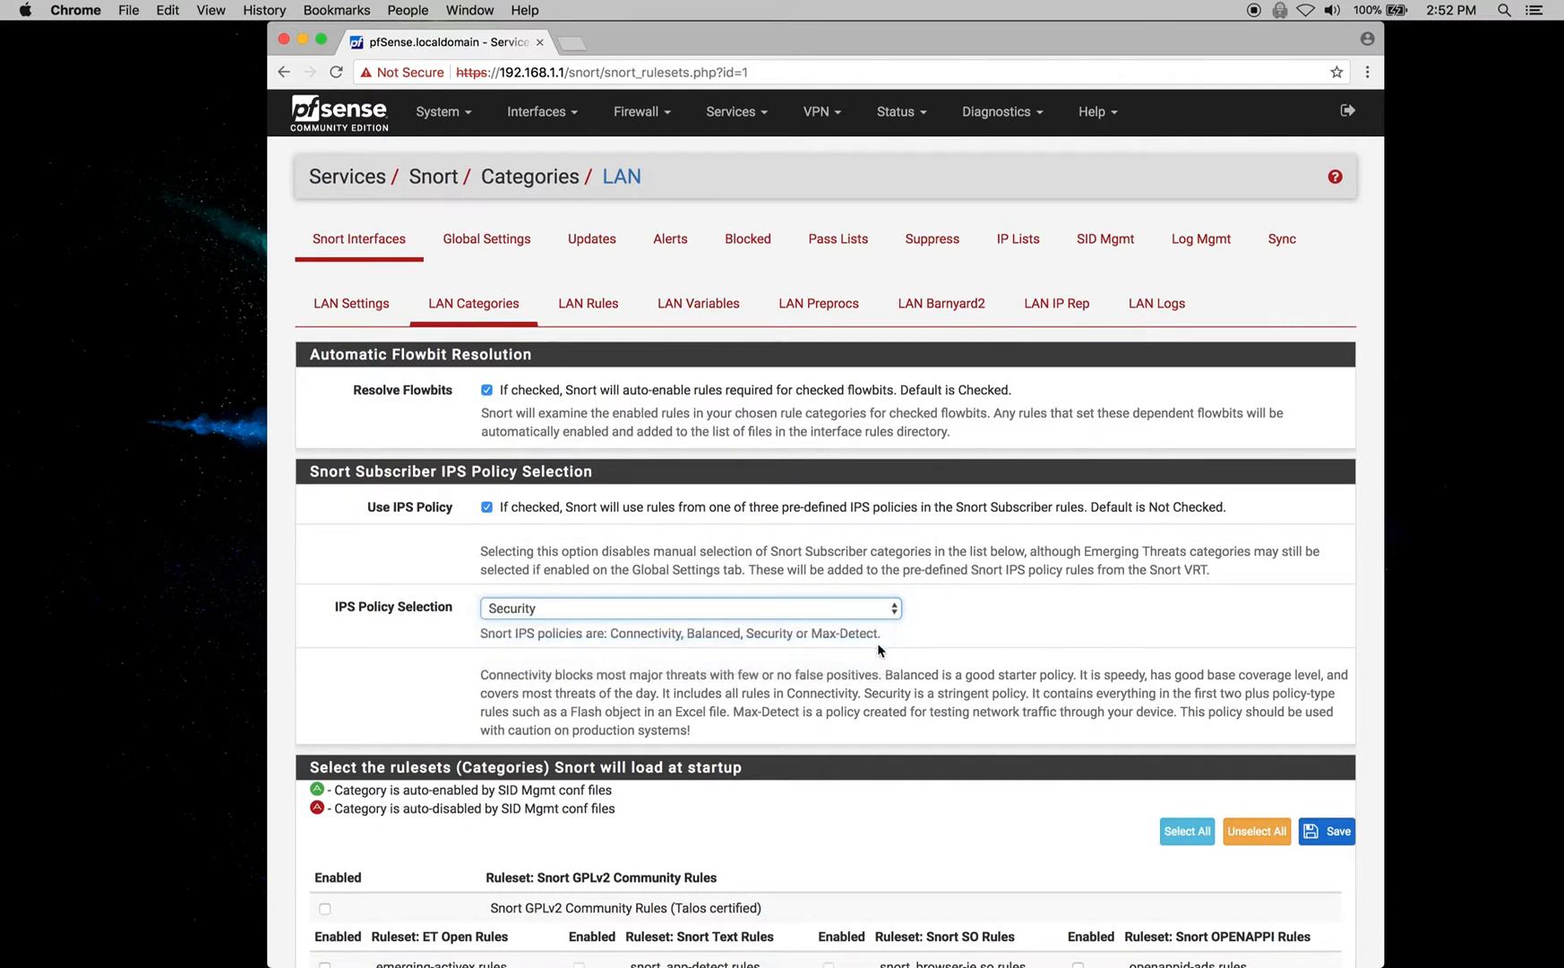
- Select all available rulesets for the LAN interface and save its category settings
left_click(1183, 832)
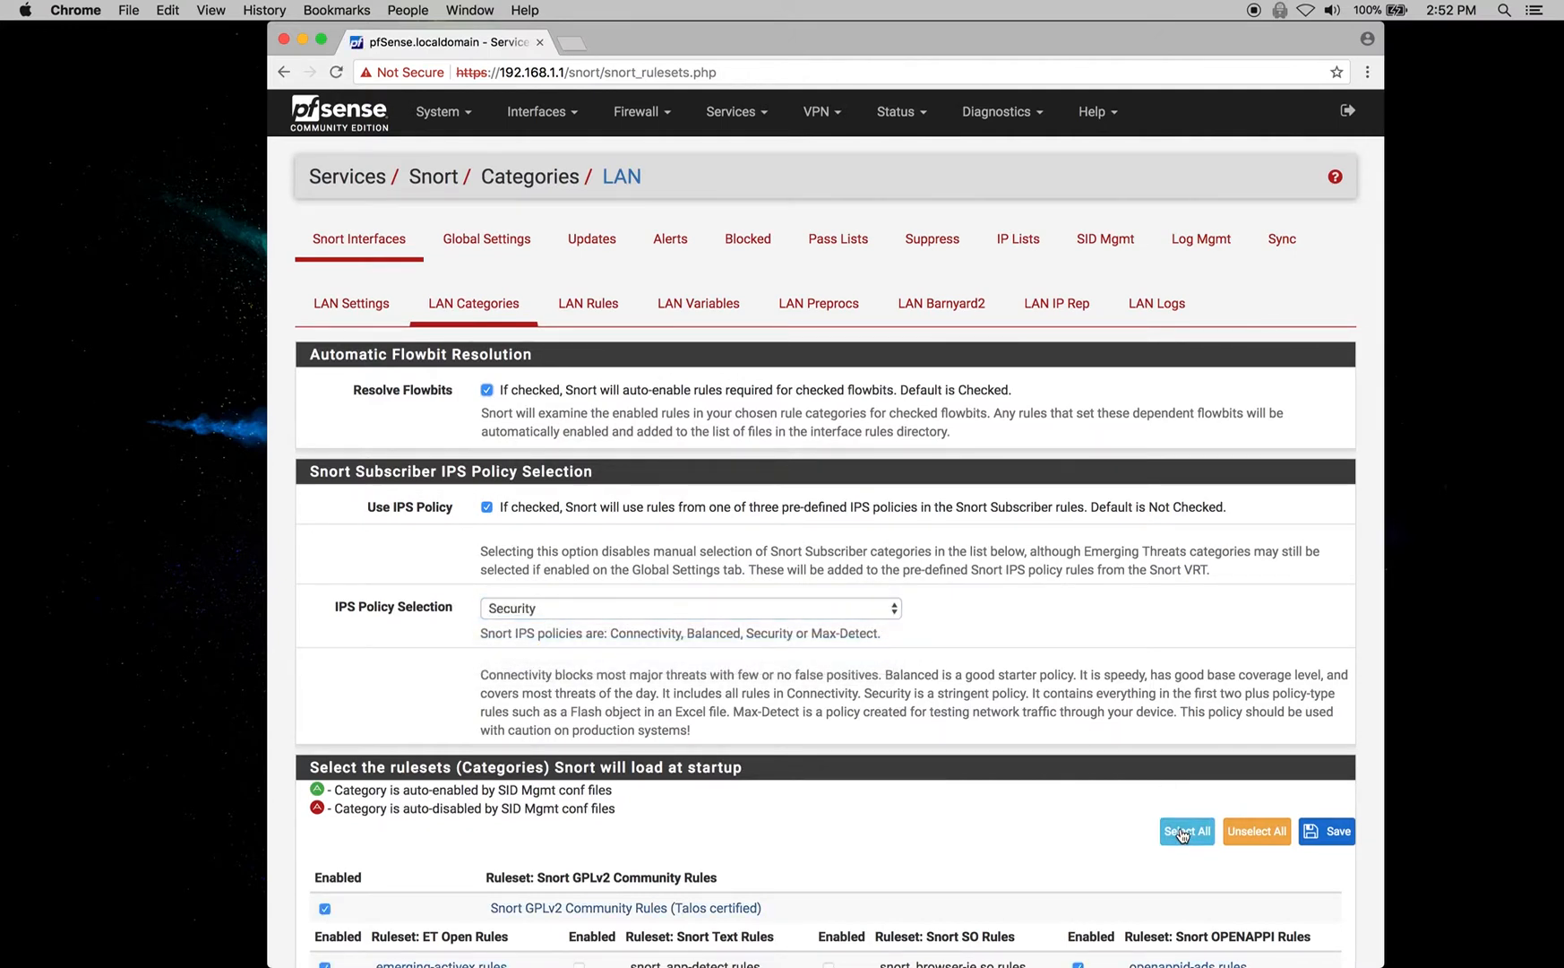
left_click(1347, 838)
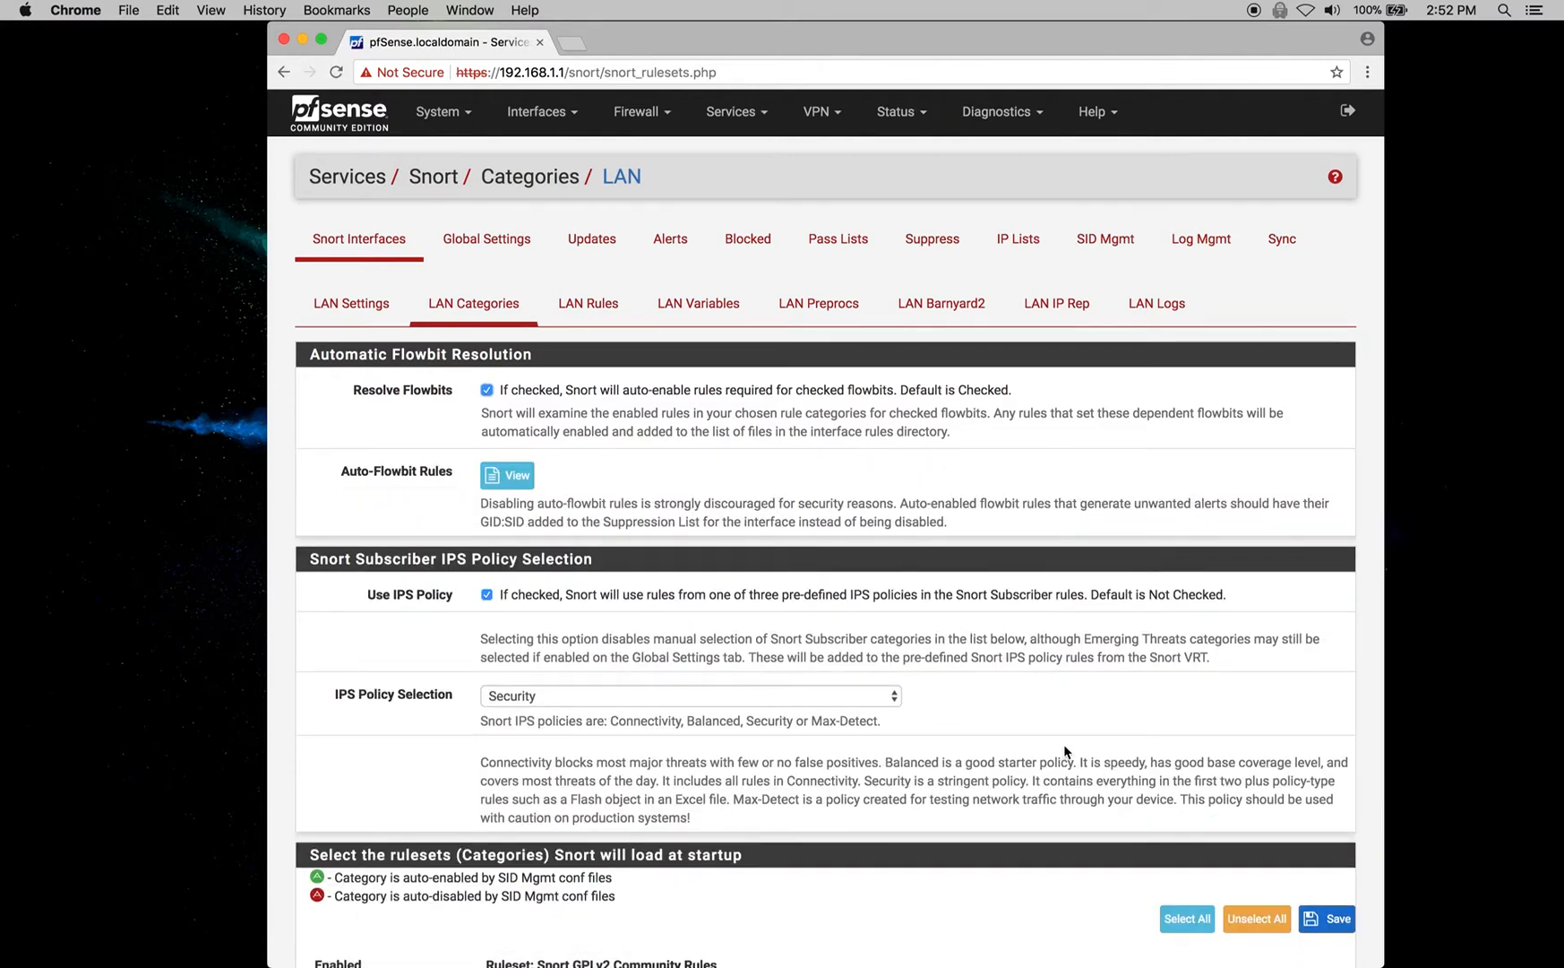
scroll(1065, 744, "down", 20)
scroll(1063, 752, "down", 15)
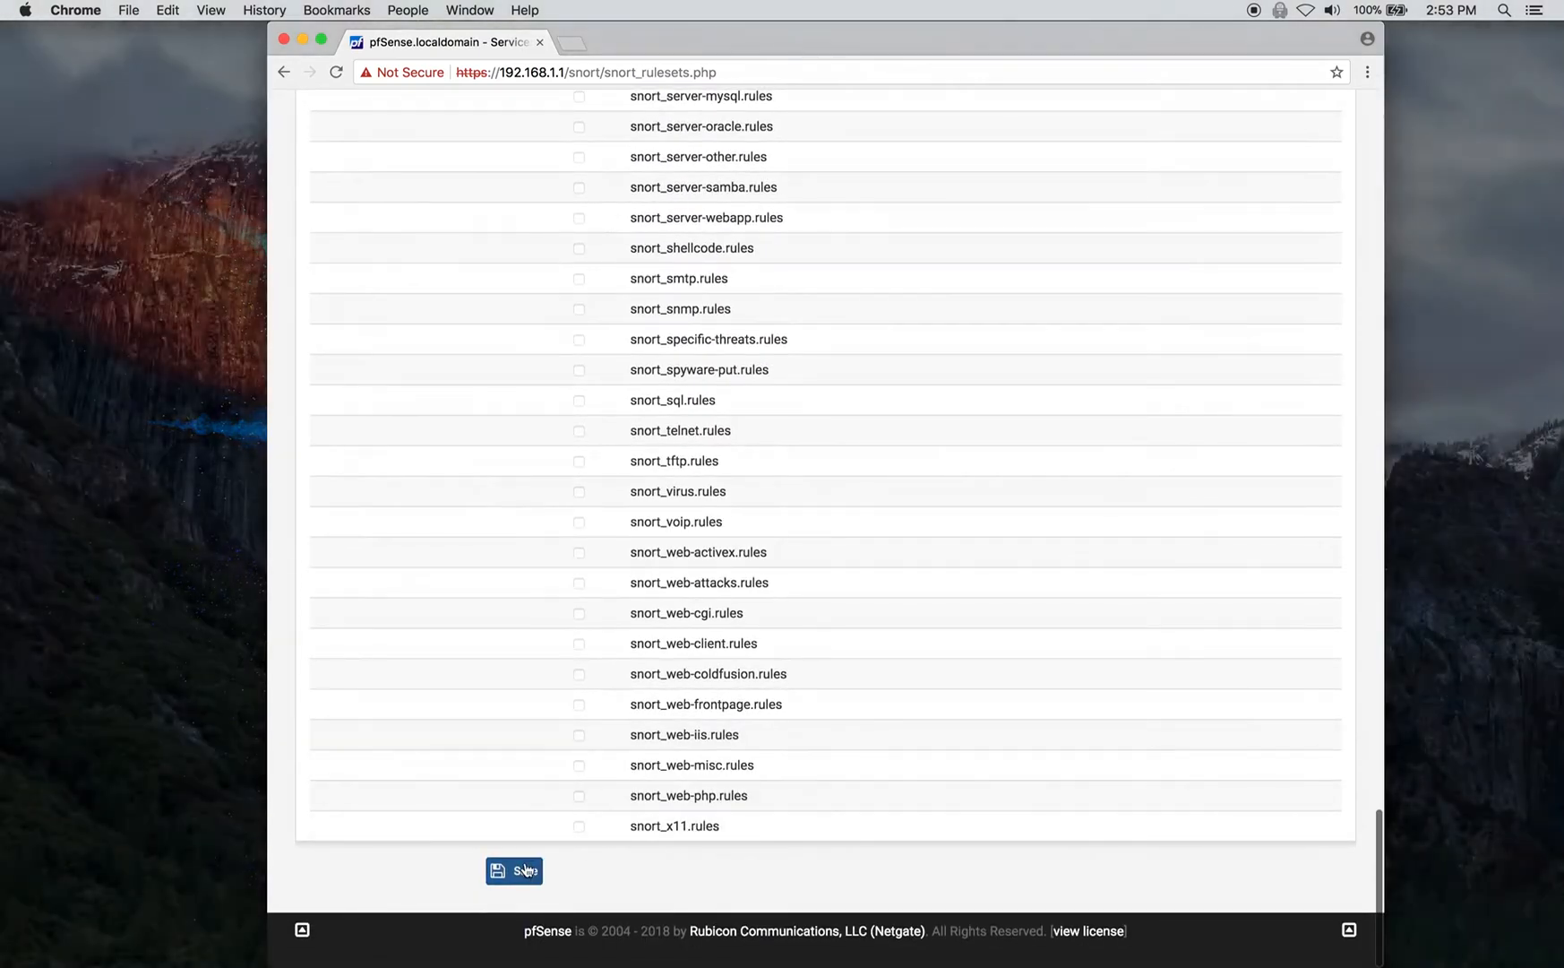
left_click(524, 874)
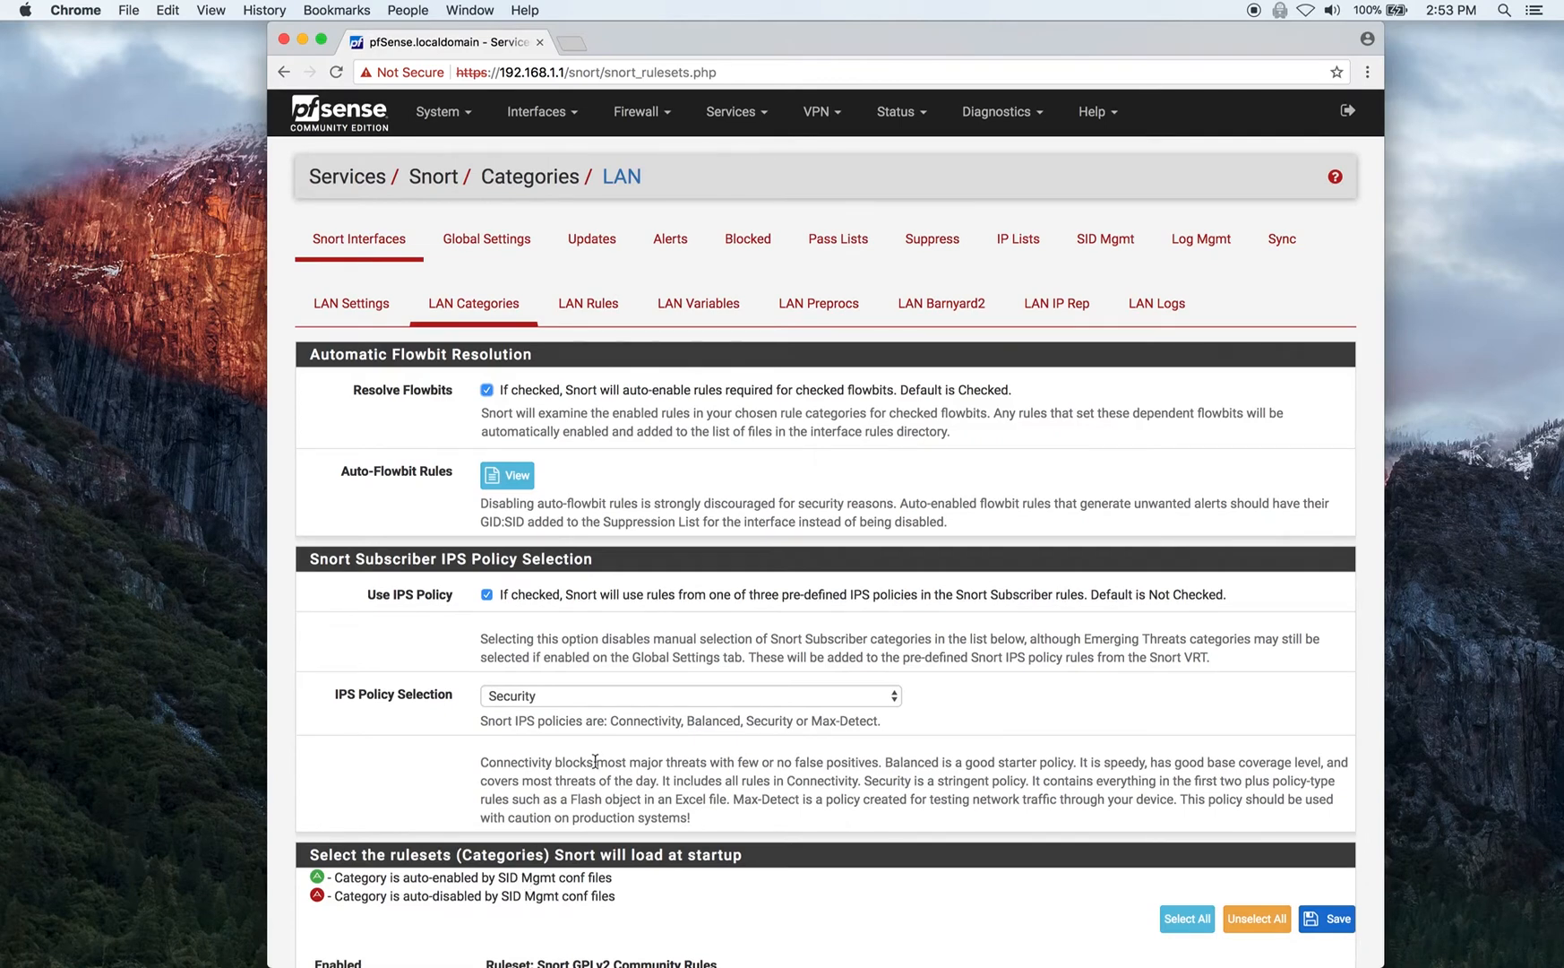
- In the LAN interface's preprocessors, enable OpenAppID under Application ID Detection and save the preprocessor settings
left_click(842, 312)
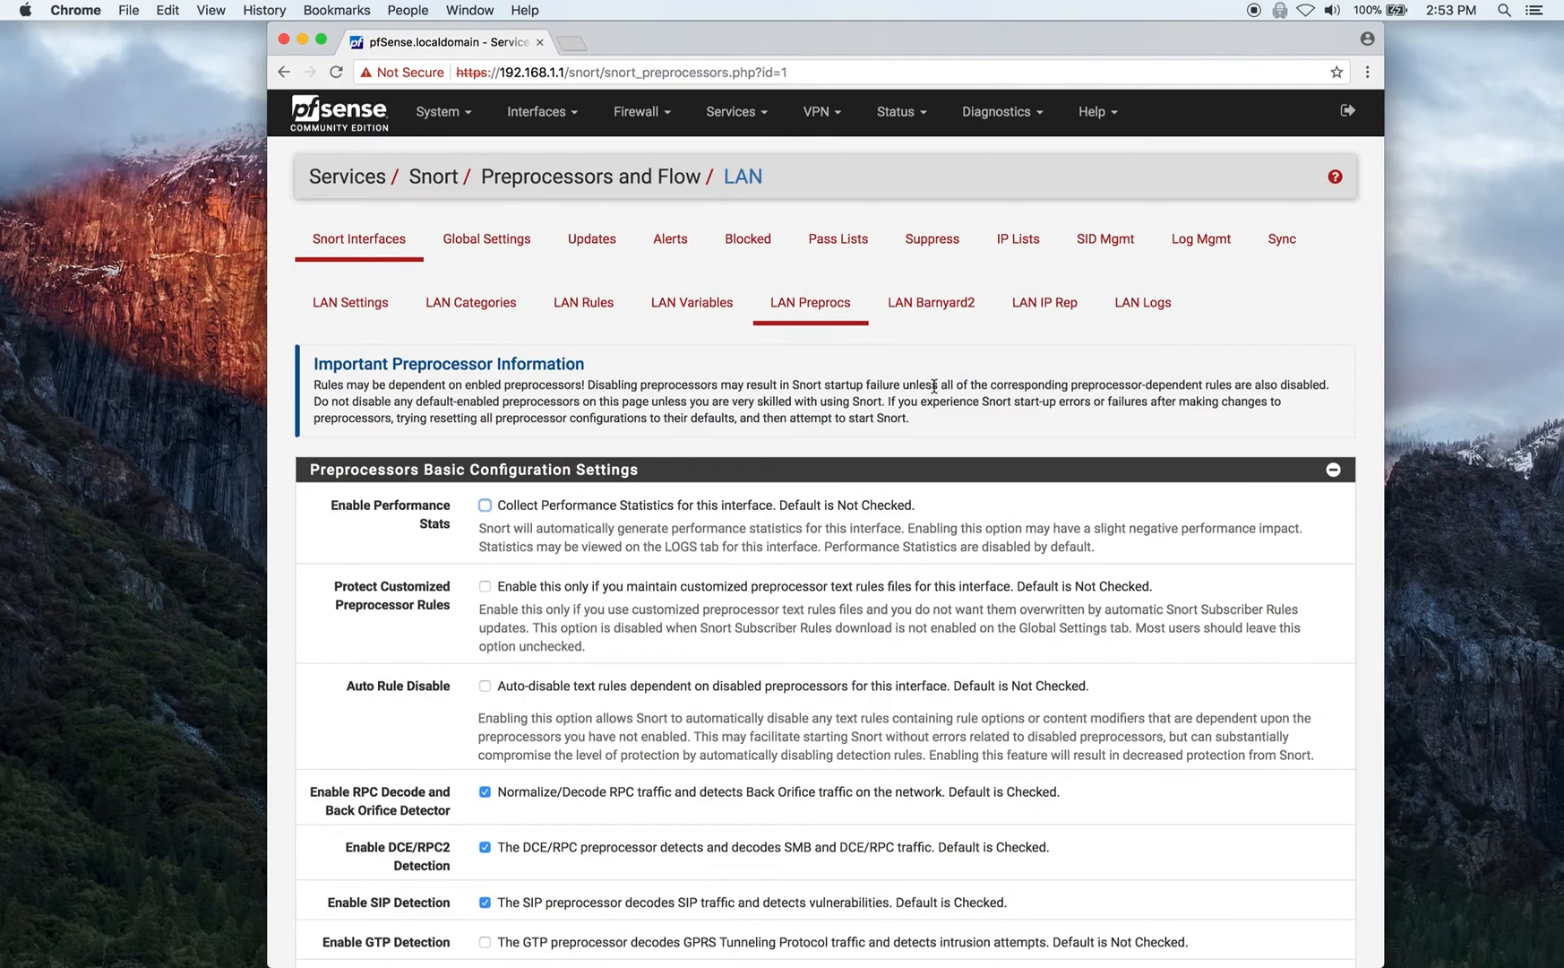
scroll(934, 392, "down", 5)
scroll(934, 392, "down", 10)
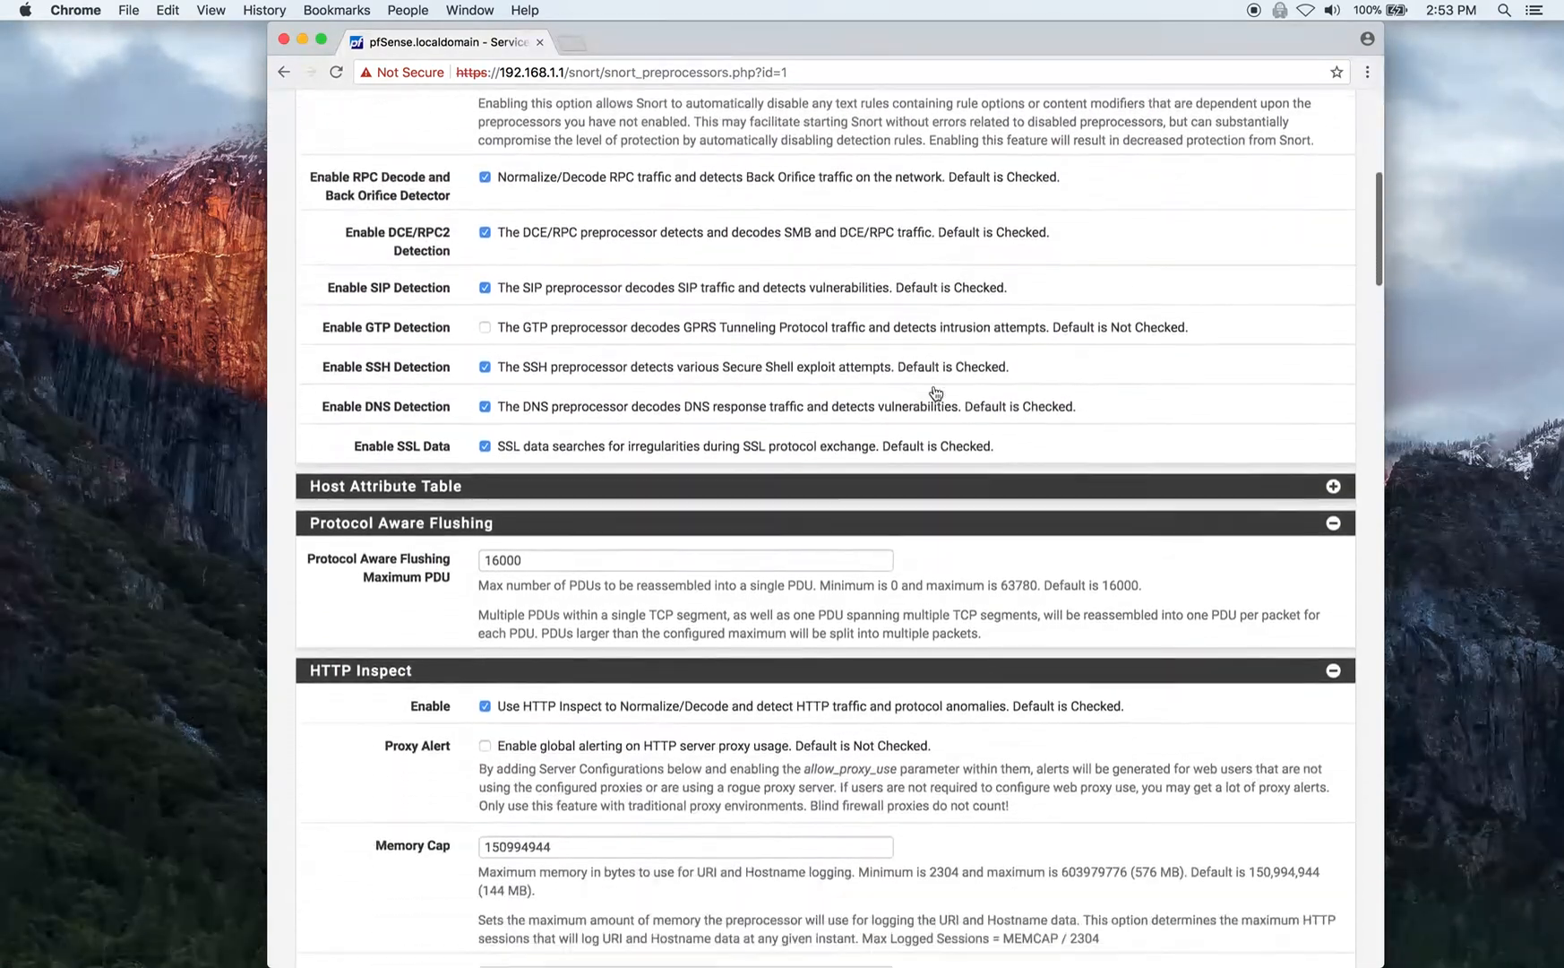
scroll(935, 391, "down", 10)
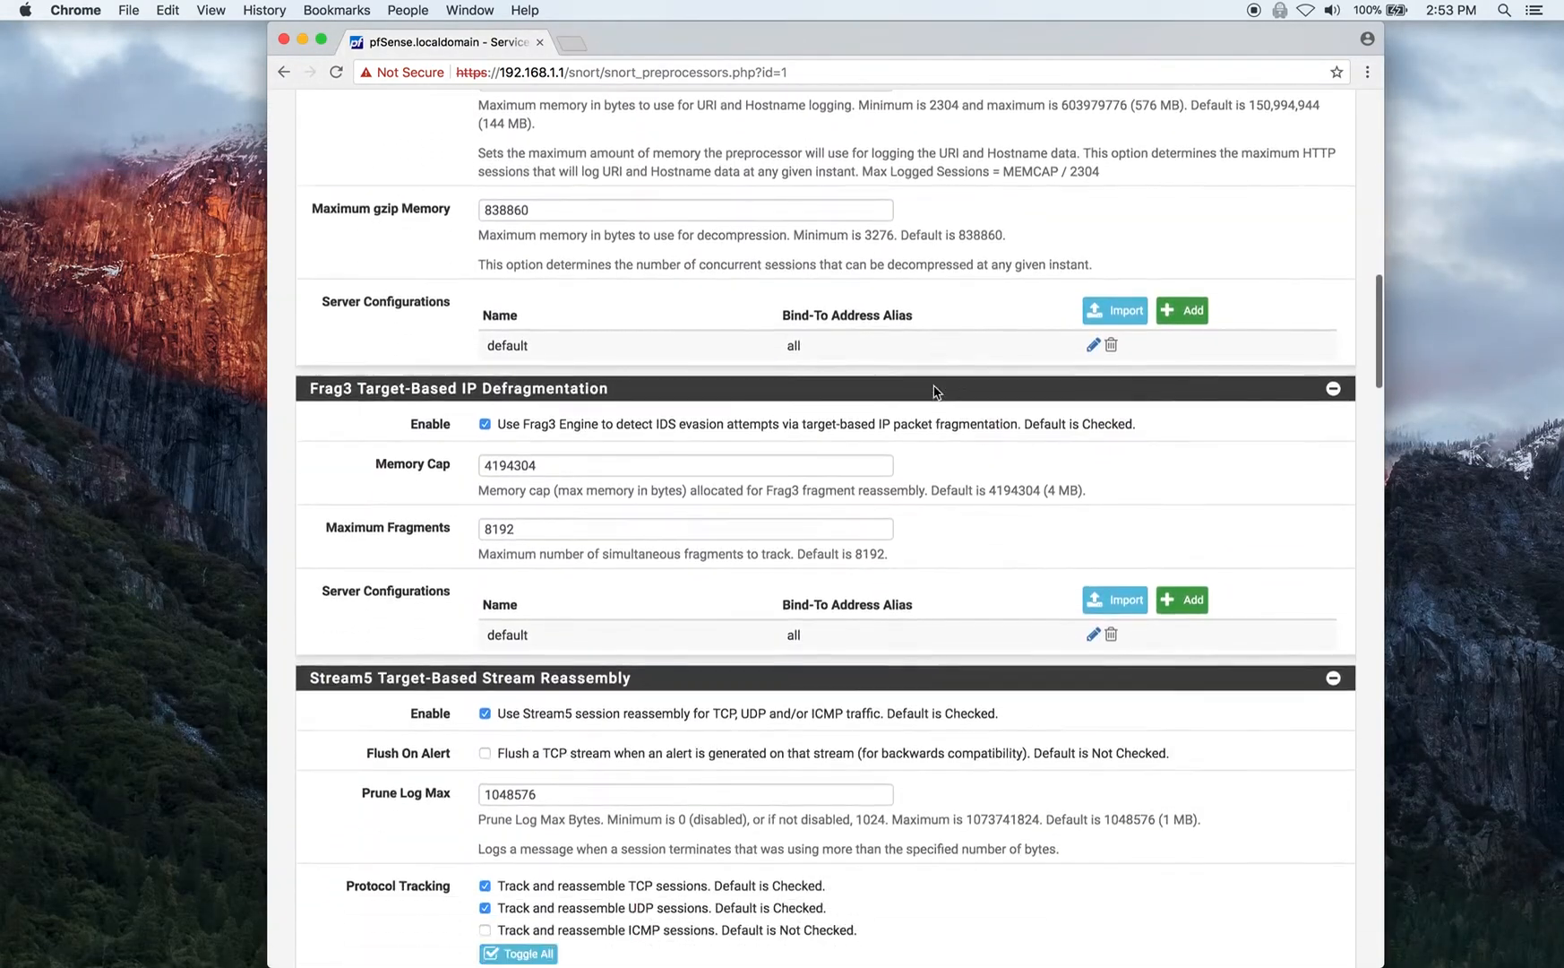
scroll(934, 391, "down", 4)
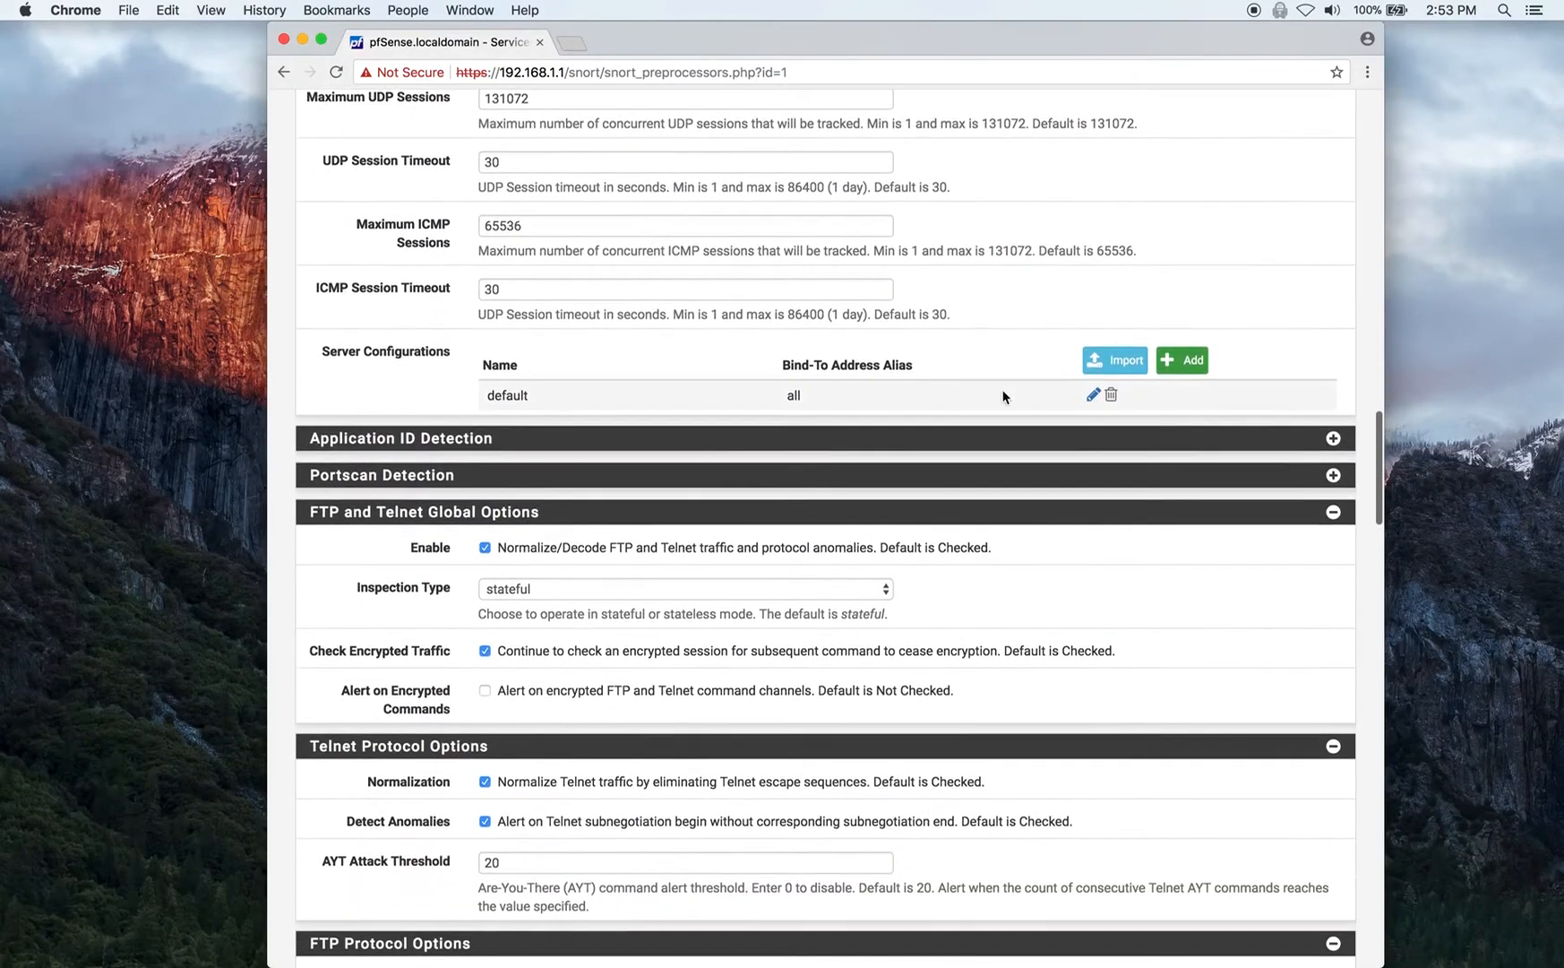
left_click(1333, 439)
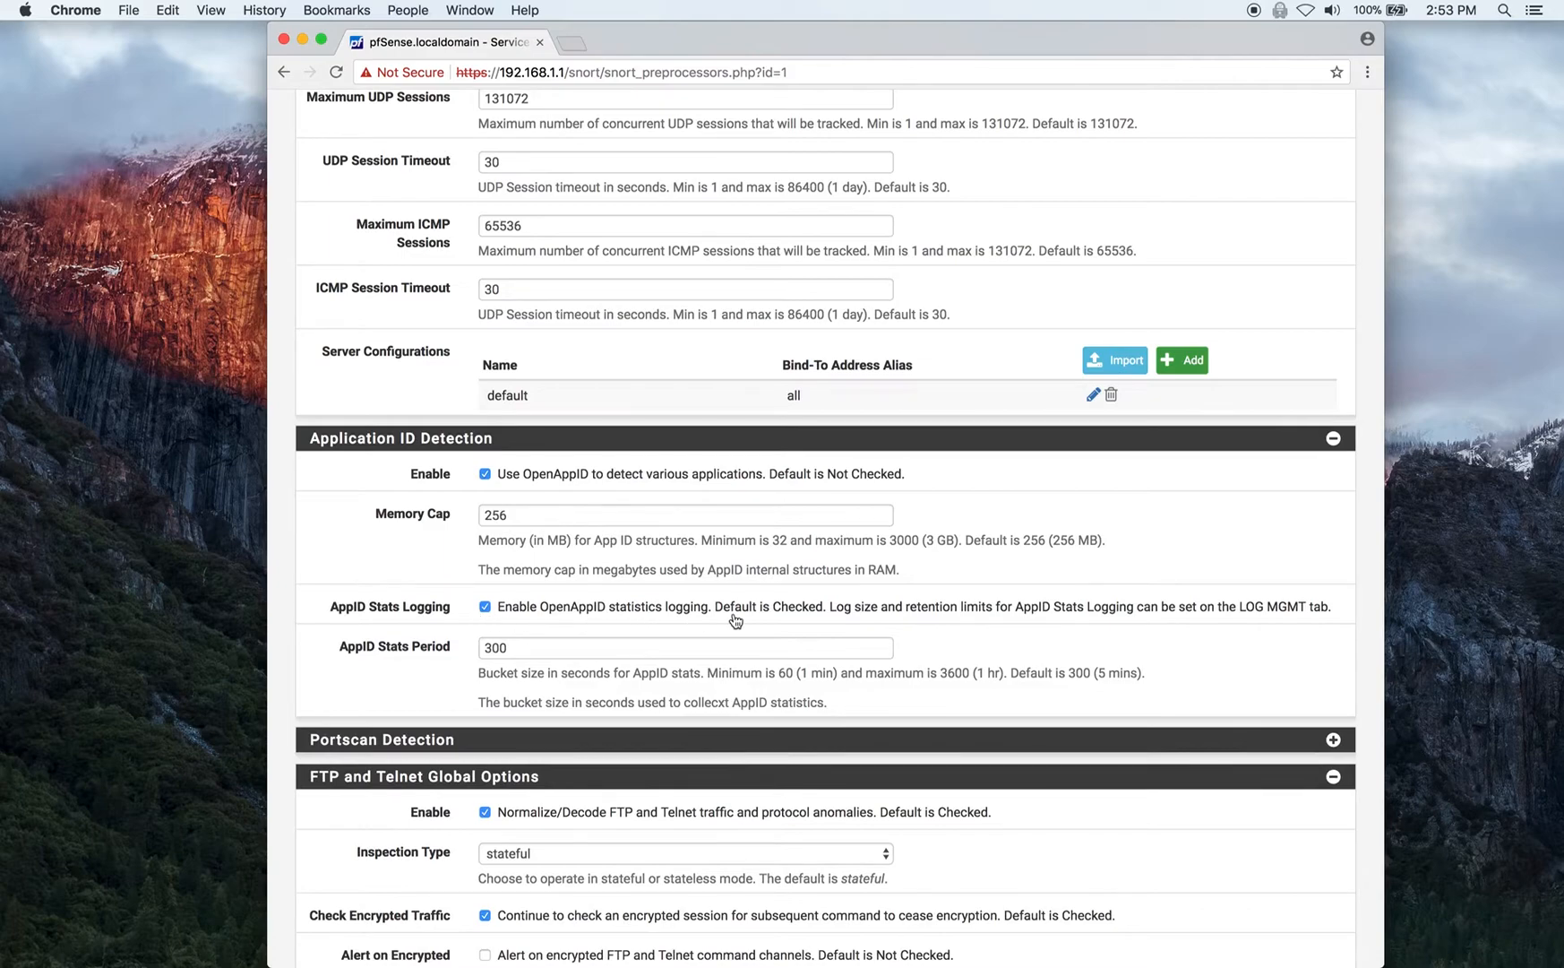
scroll(735, 620, "down", 20)
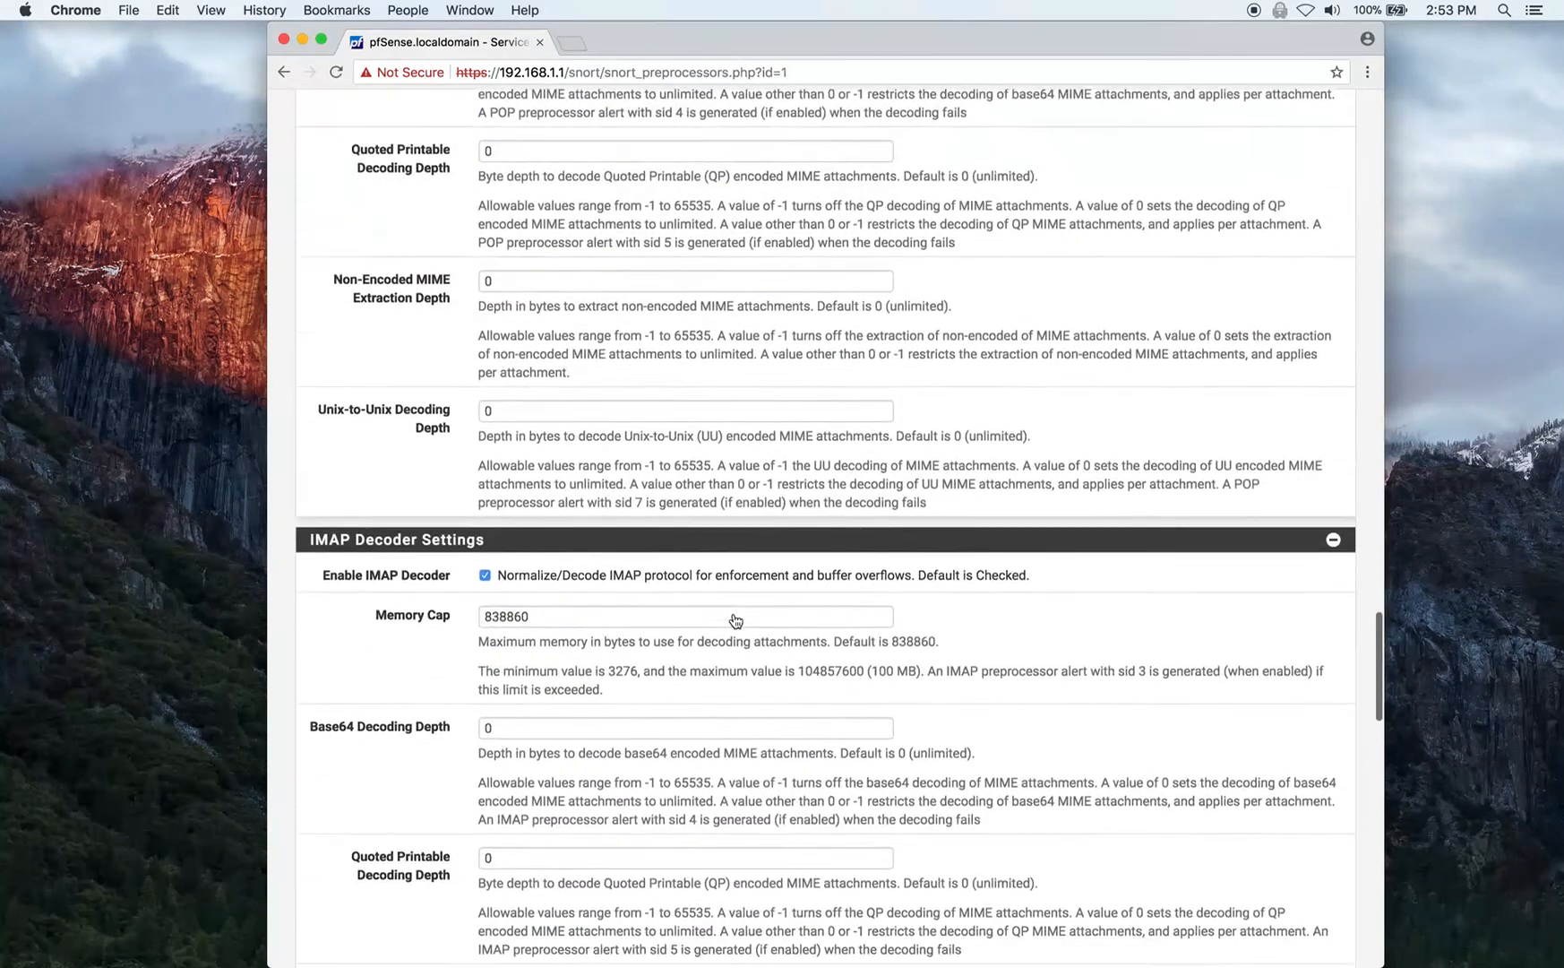
scroll(734, 620, "down", 15)
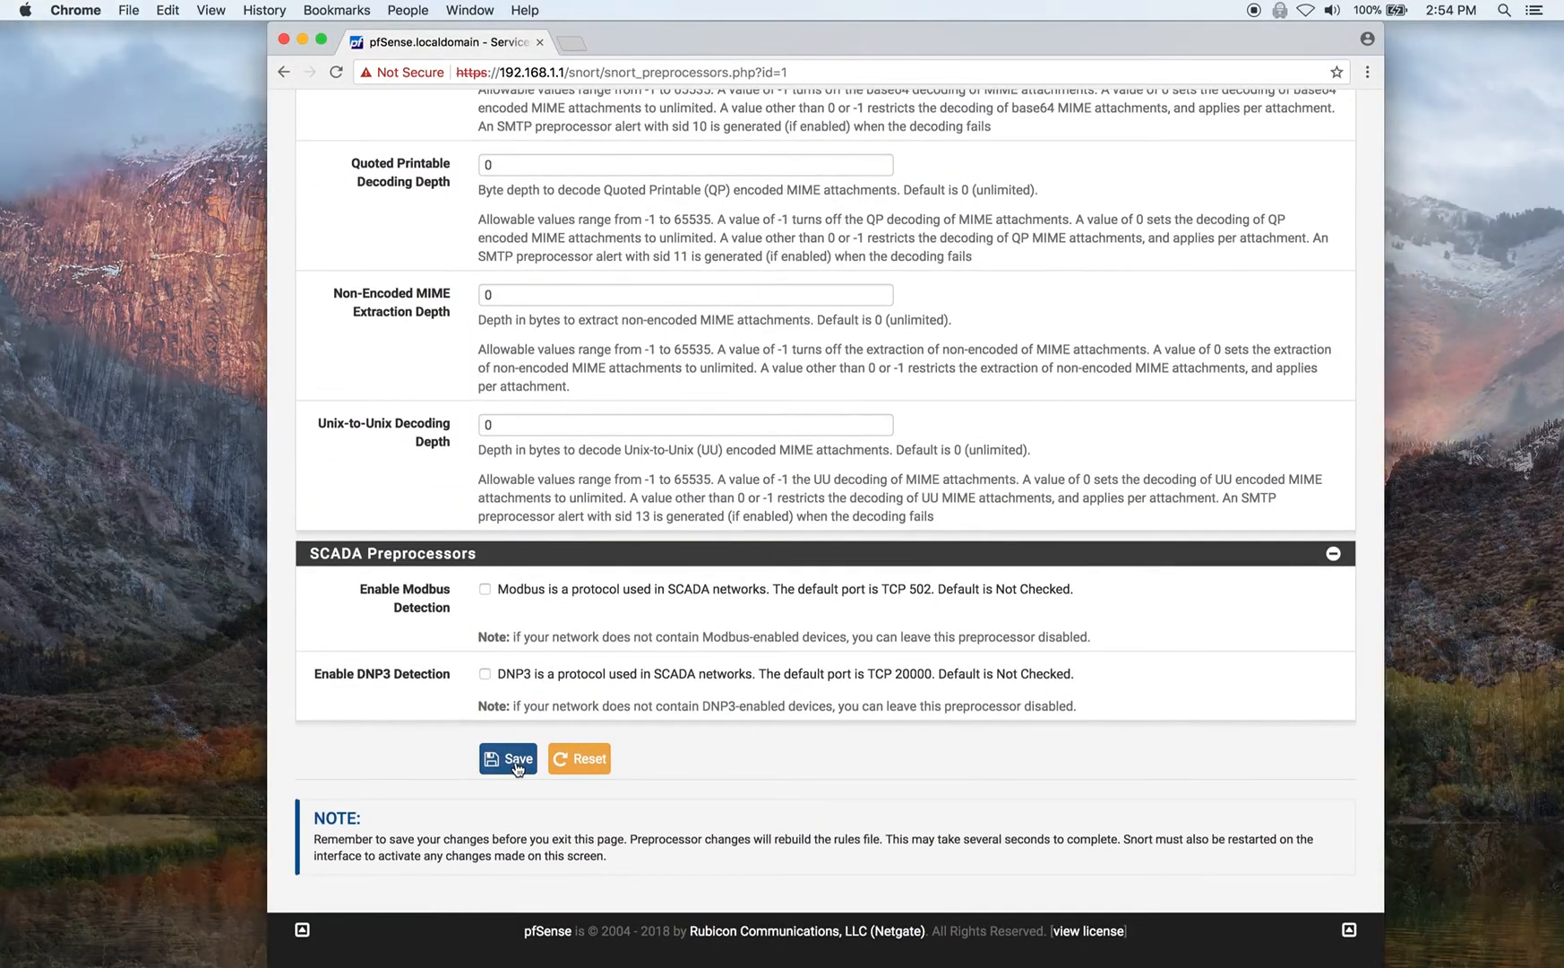
left_click(517, 763)
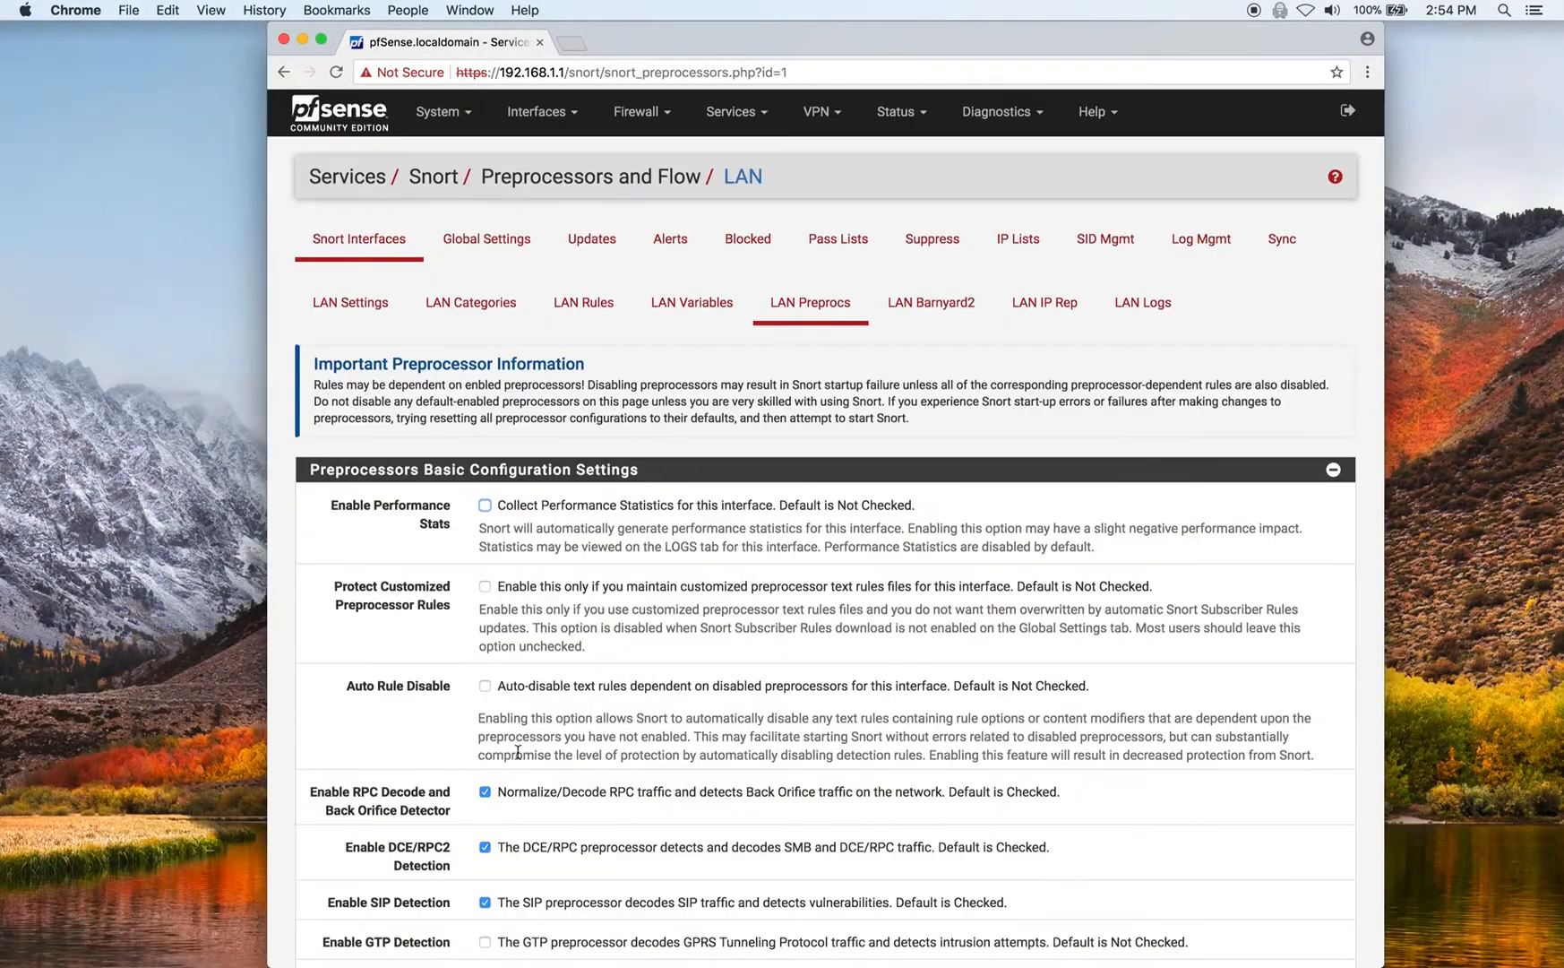
- In Snort's log management, enable Auto Log Management and the Log Directory Size Limit, and save the settings
left_click(1193, 246)
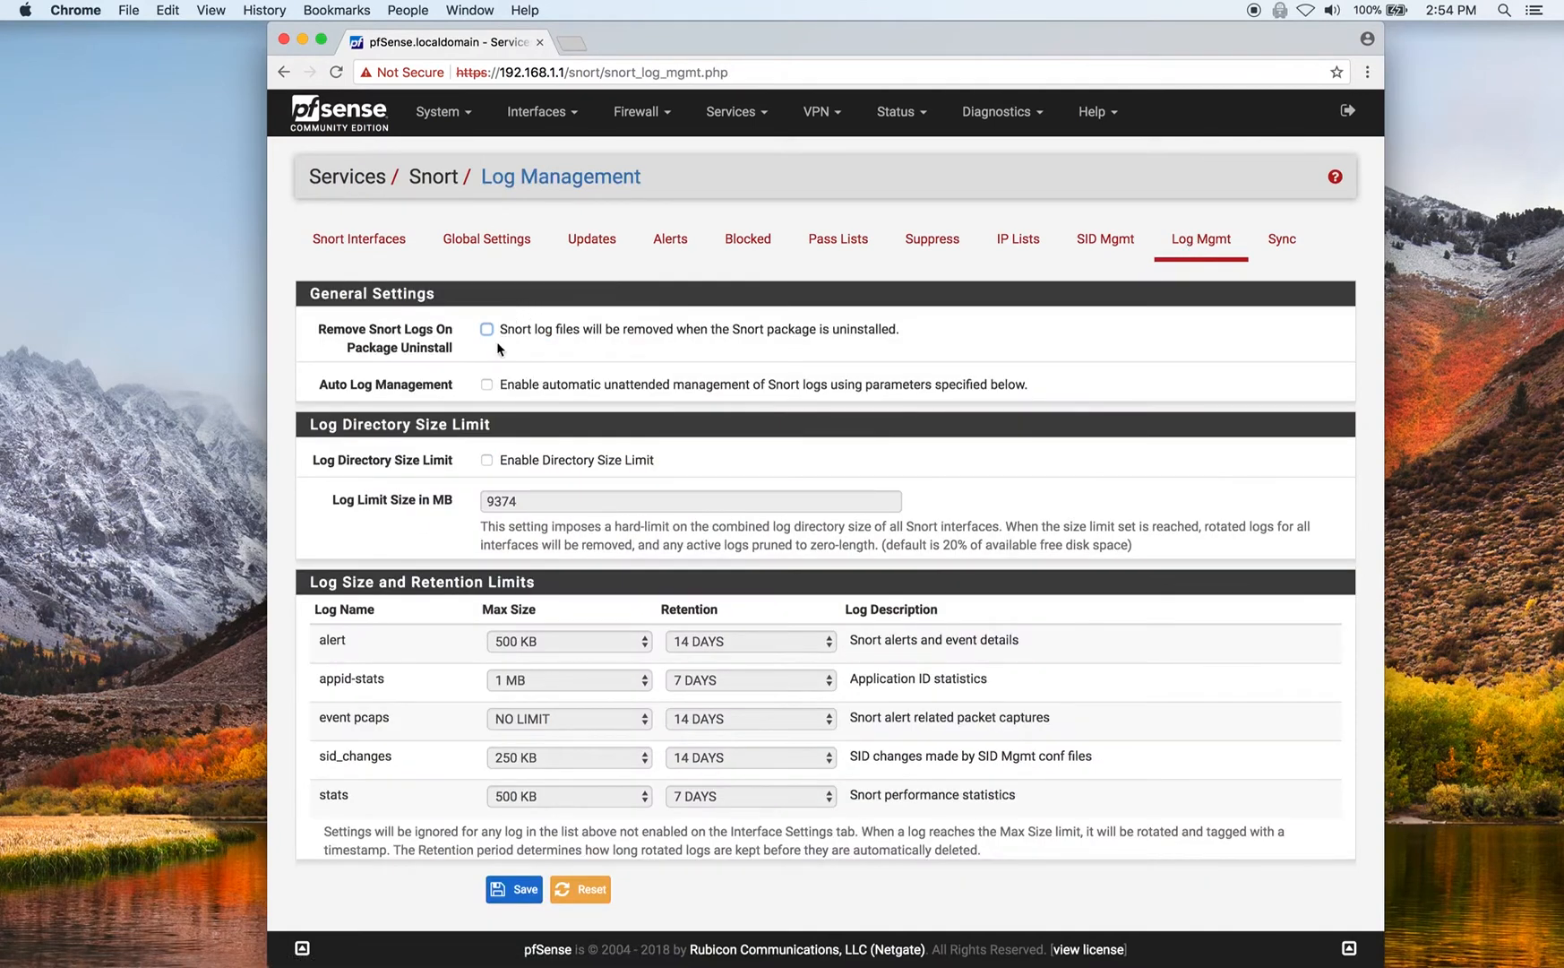
left_click(489, 383)
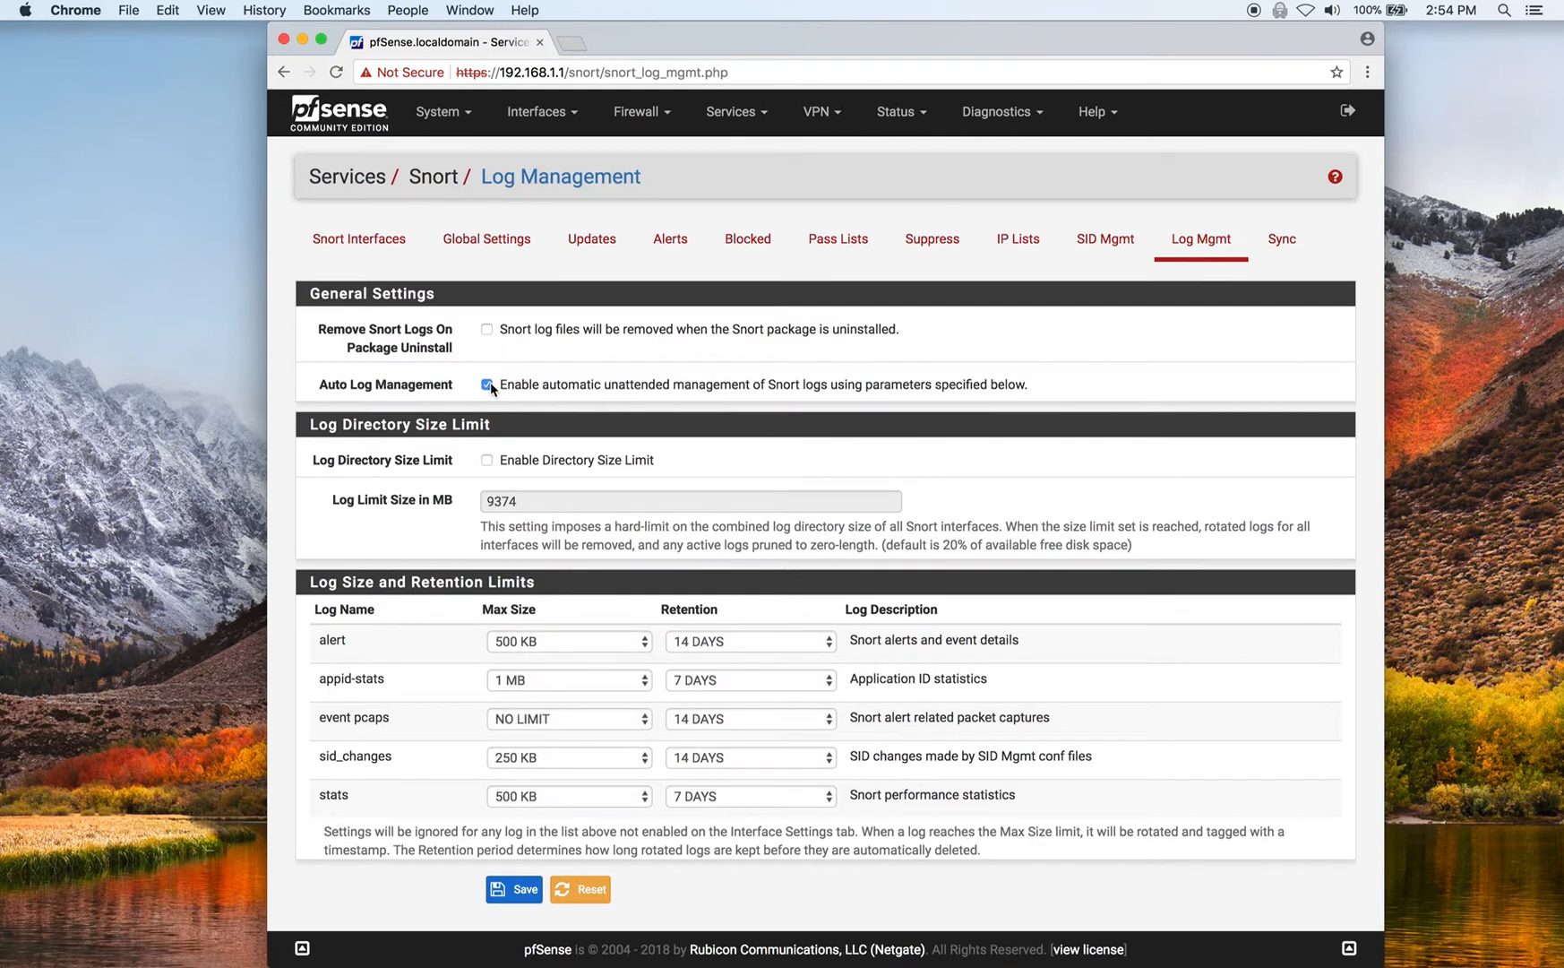
left_click(488, 462)
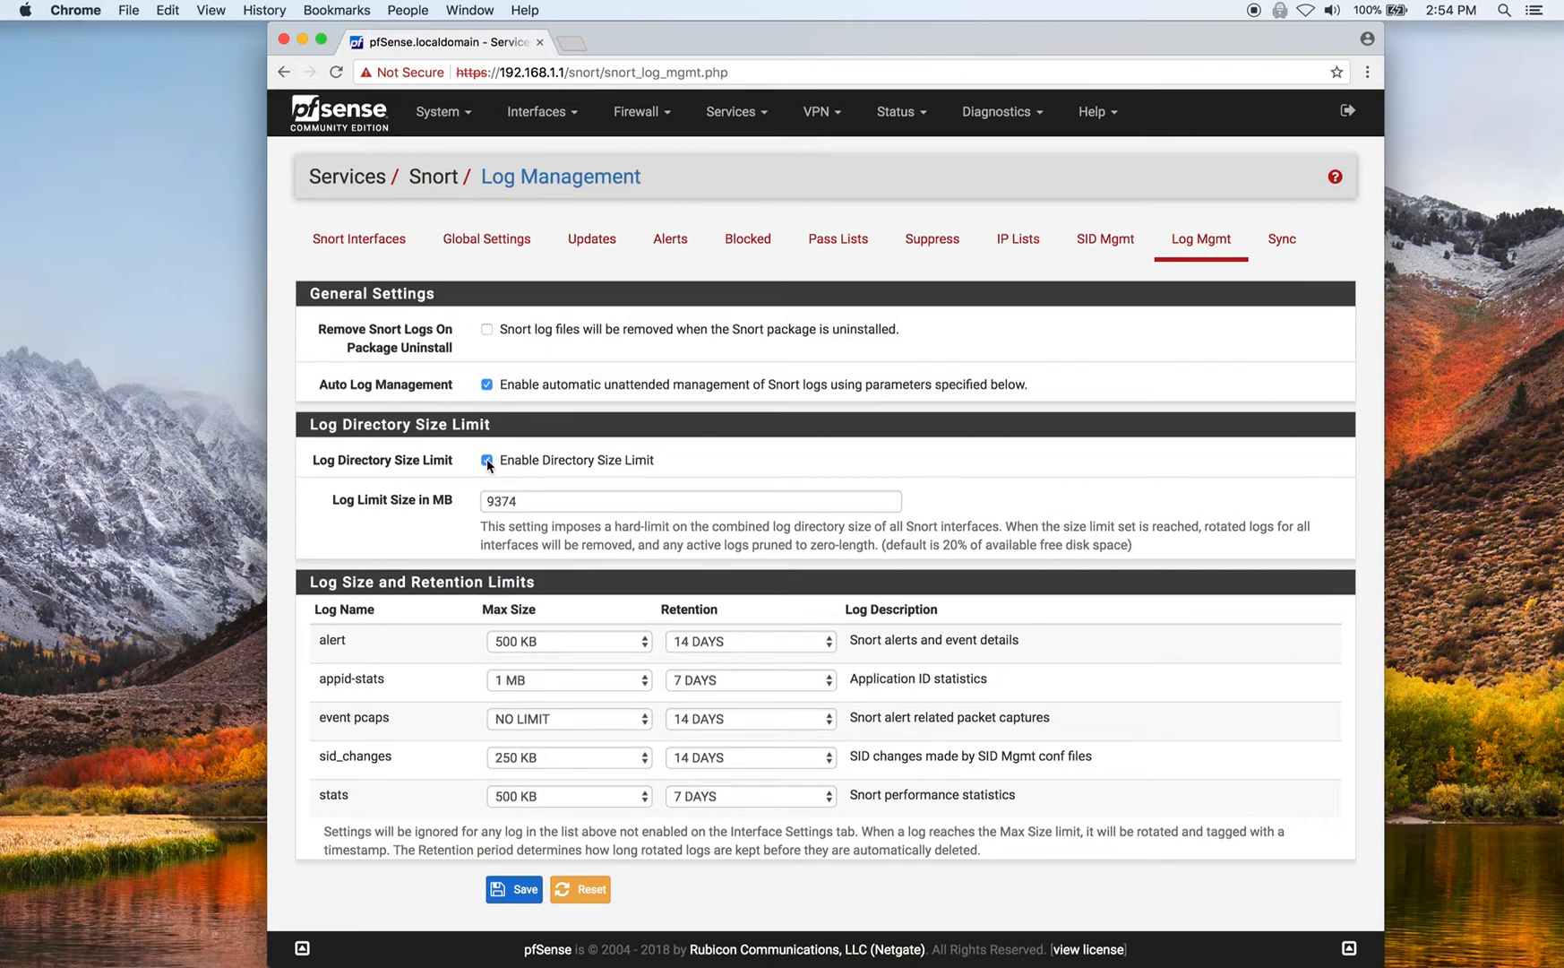
scroll(633, 472, "down", 1)
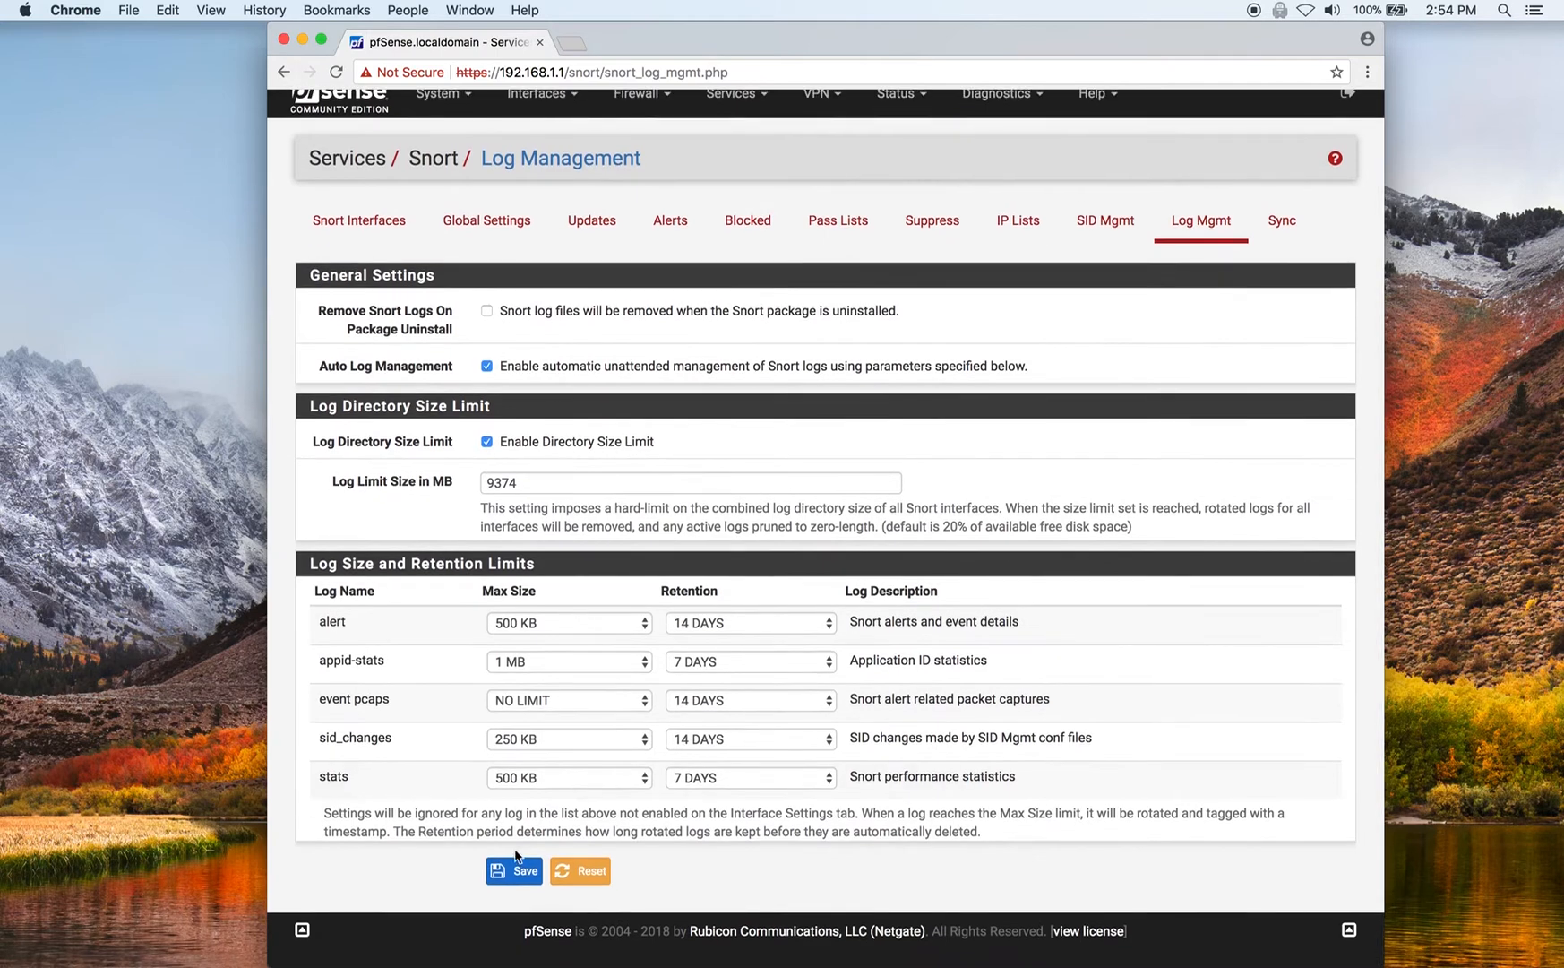
left_click(518, 870)
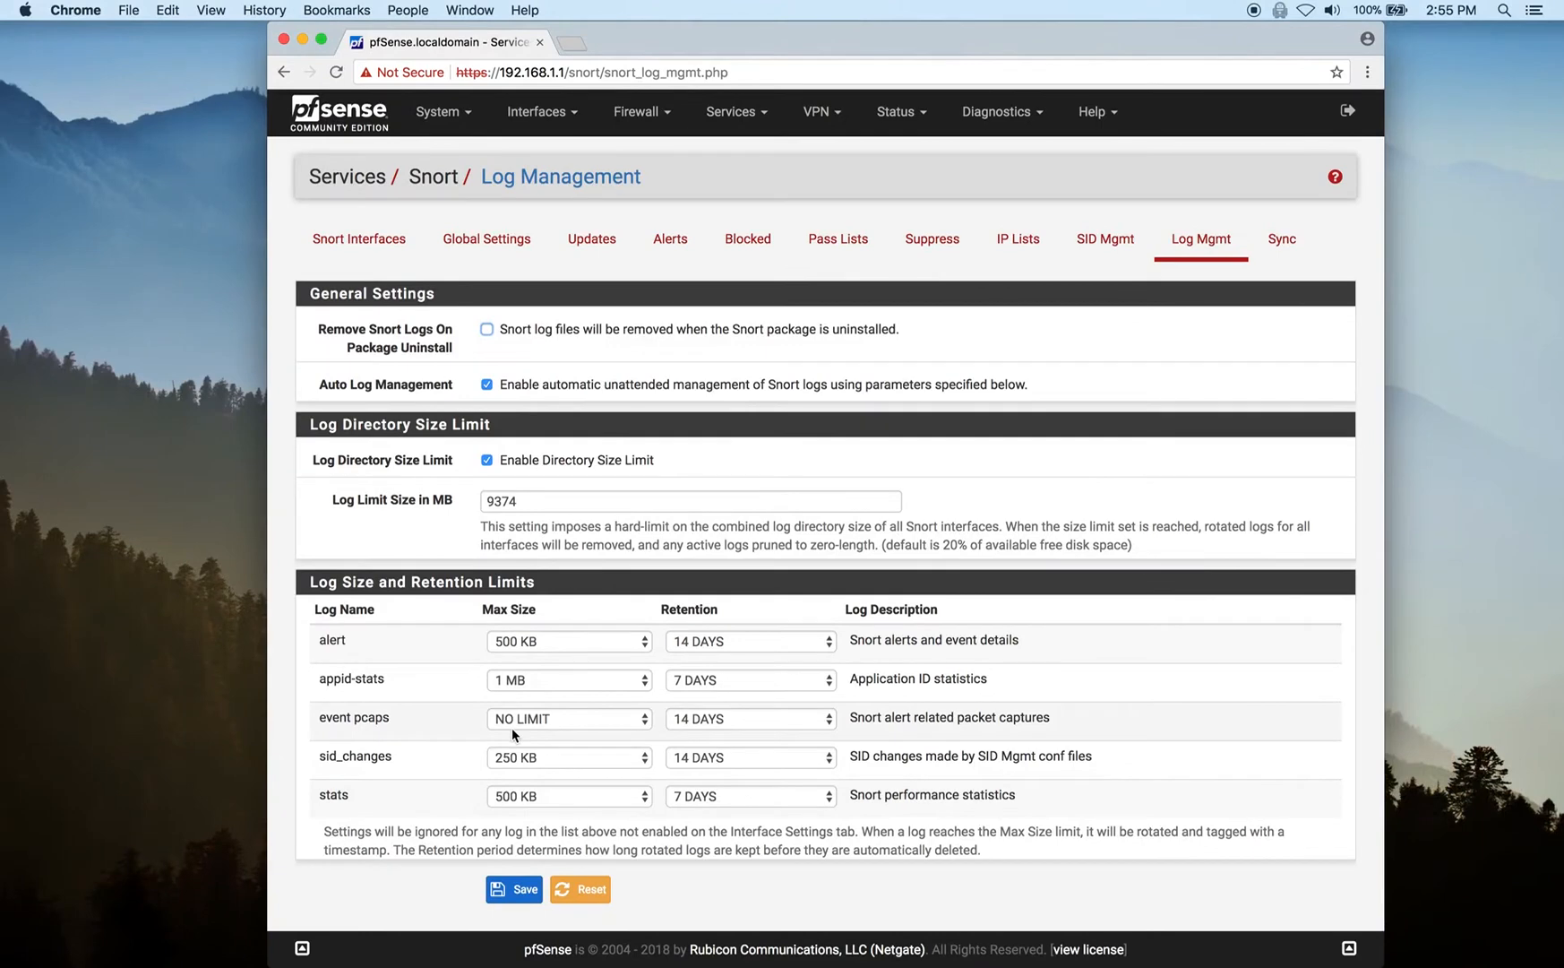
- Start Snort on the WAN and LAN interfaces from the Snort interfaces overview
left_click(391, 248)
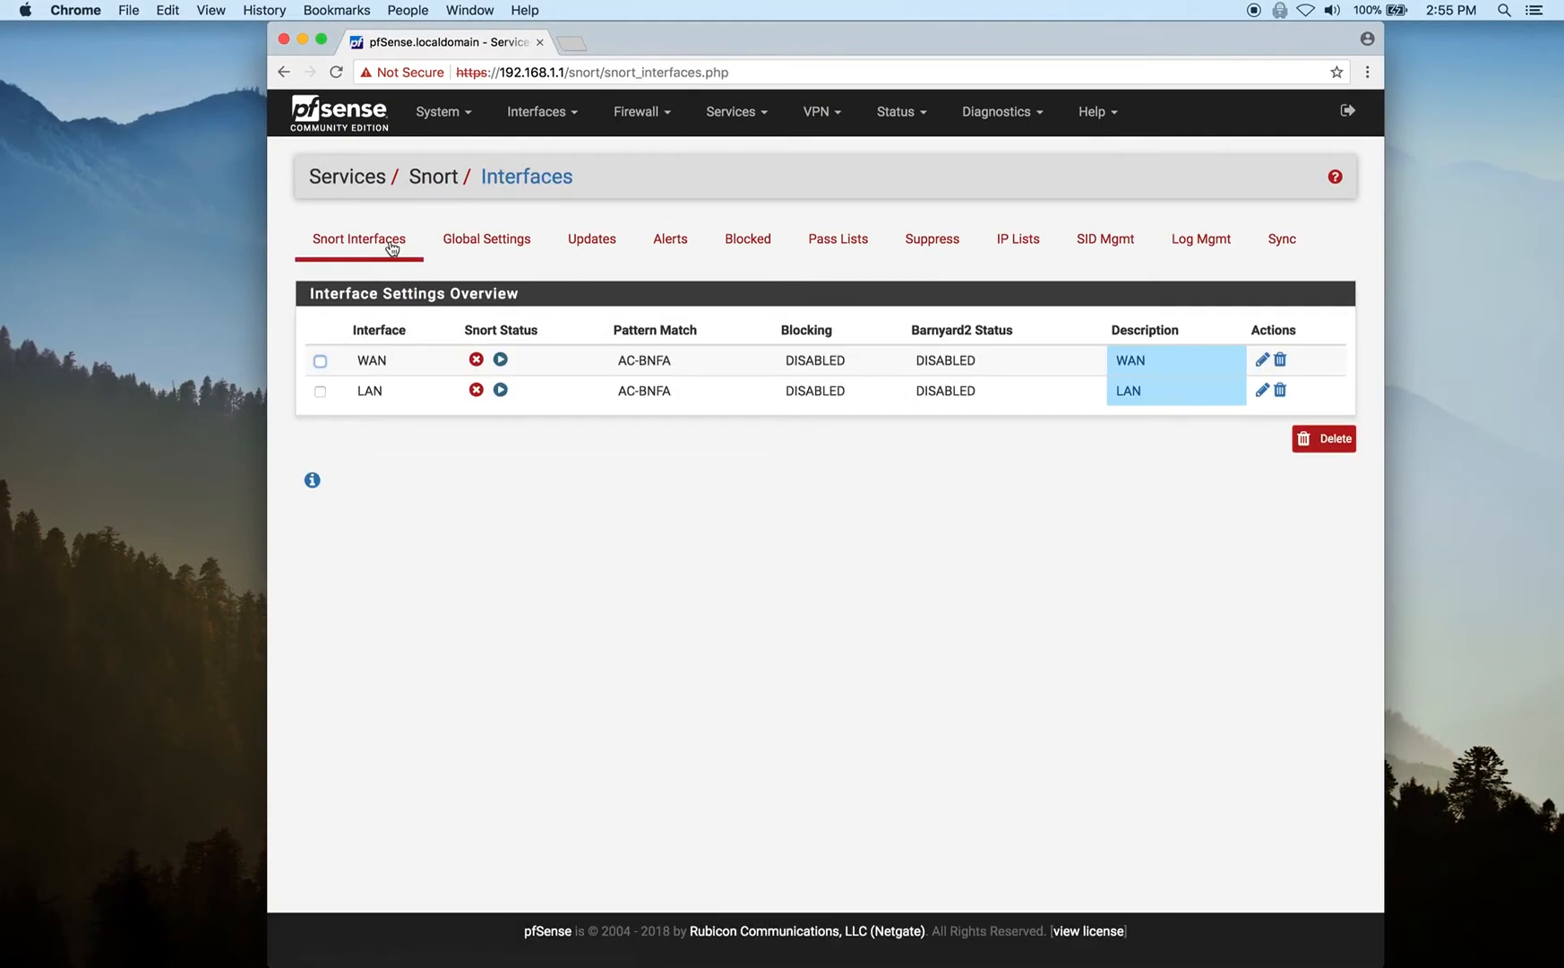
left_click(501, 360)
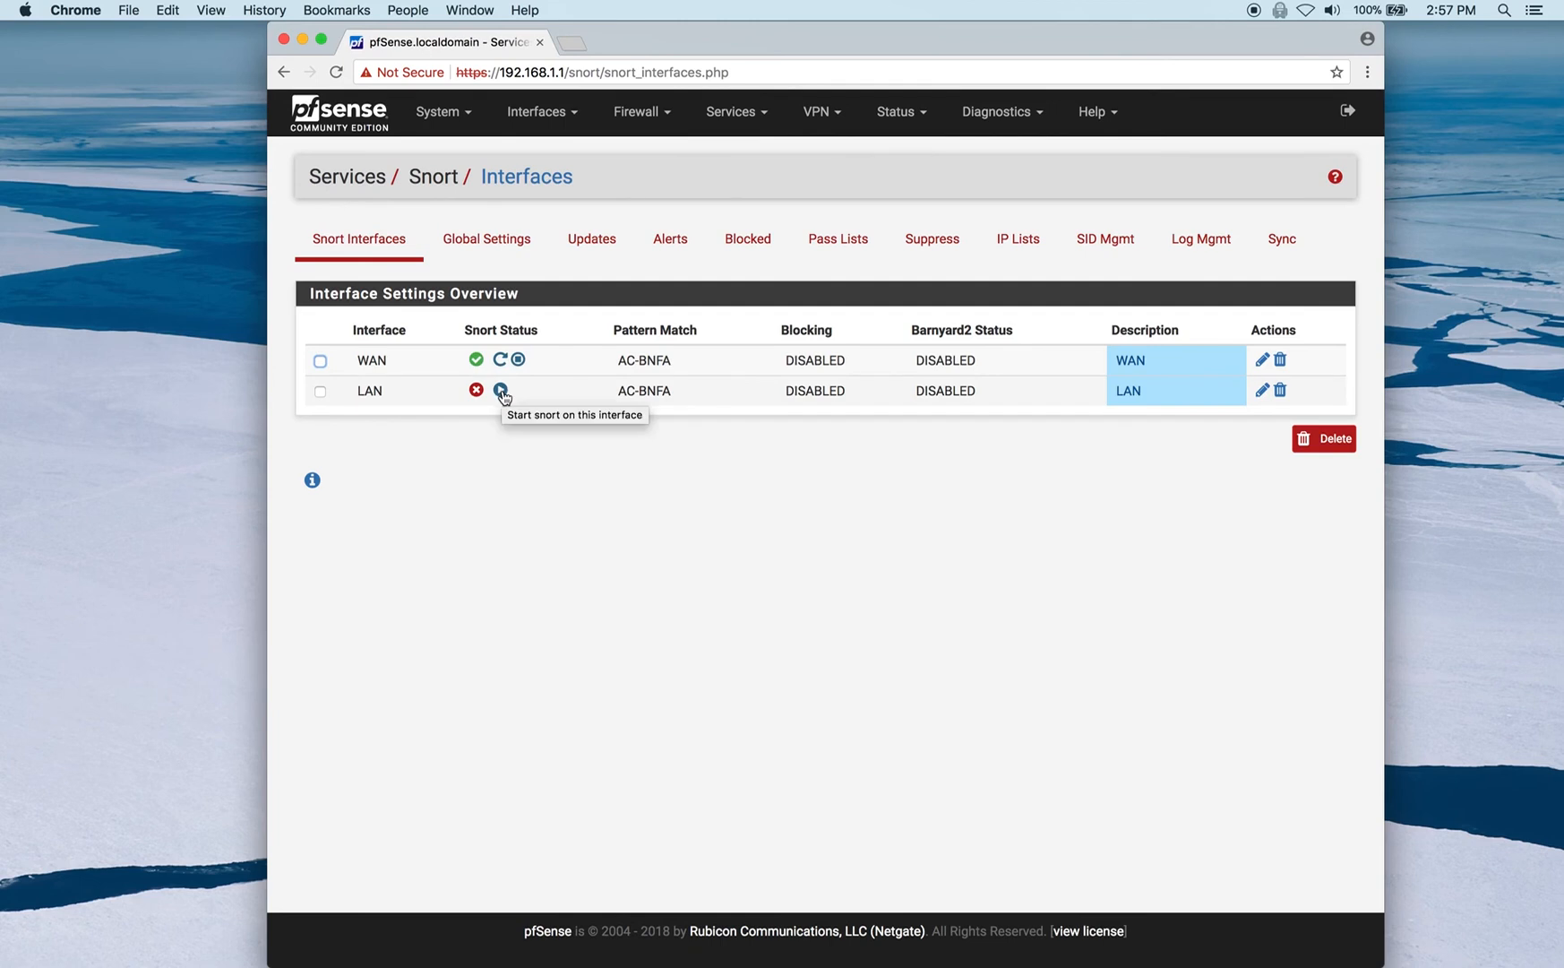
left_click(500, 391)
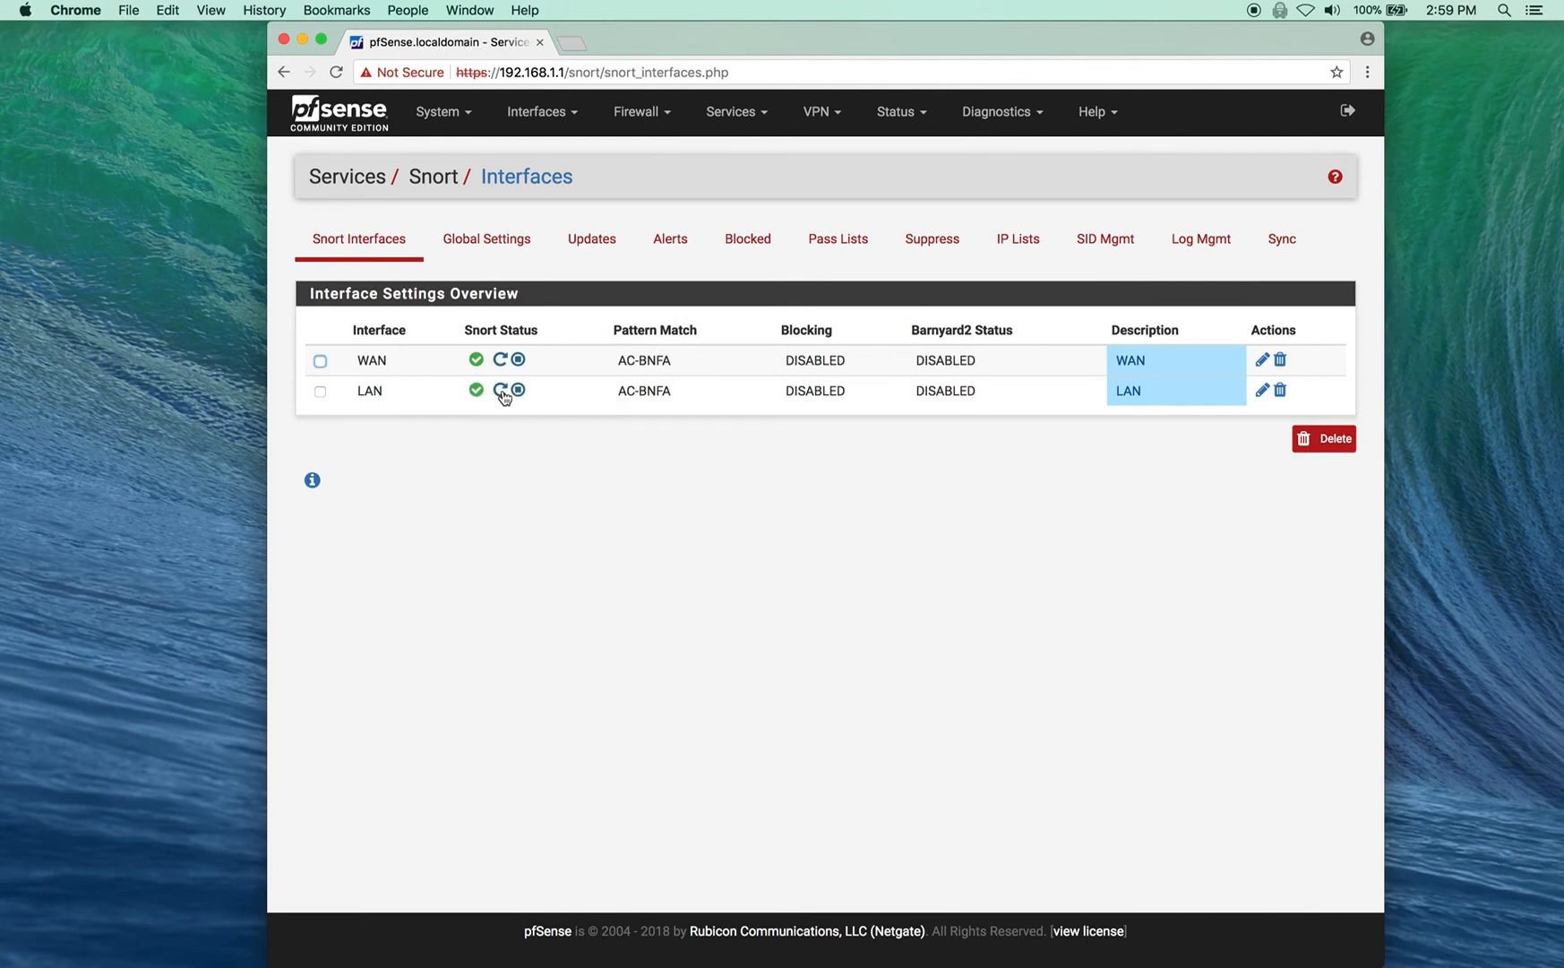
- Open the pfSense dashboard and review the Snort alerts and the system resource usage
left_click(358, 117)
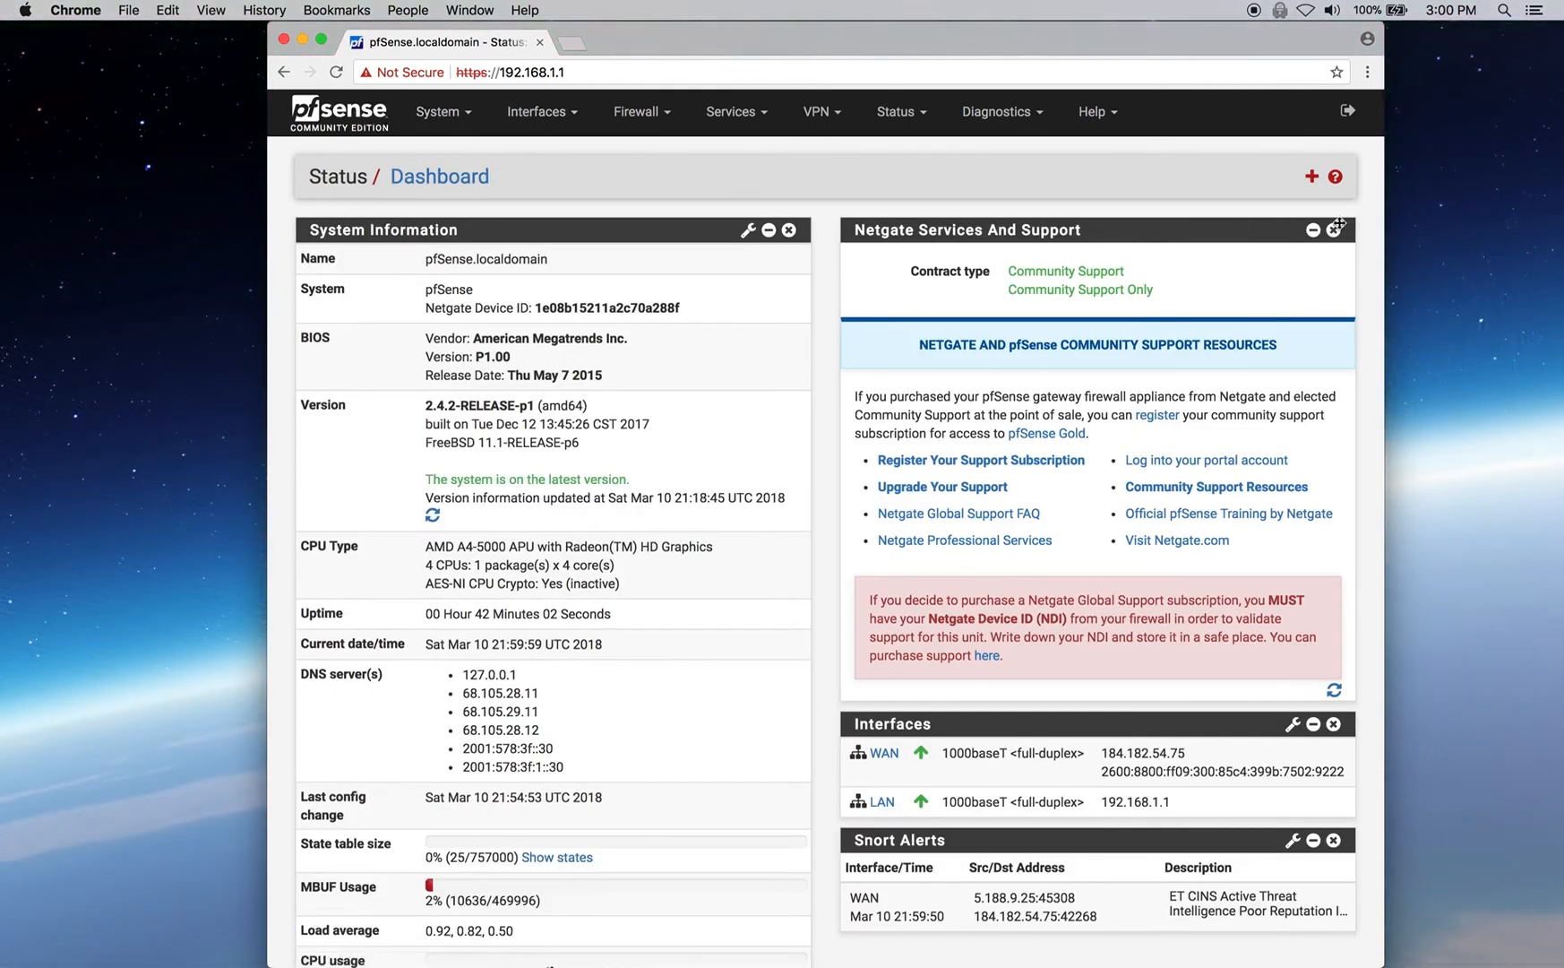
scroll(1352, 265, "down", 4)
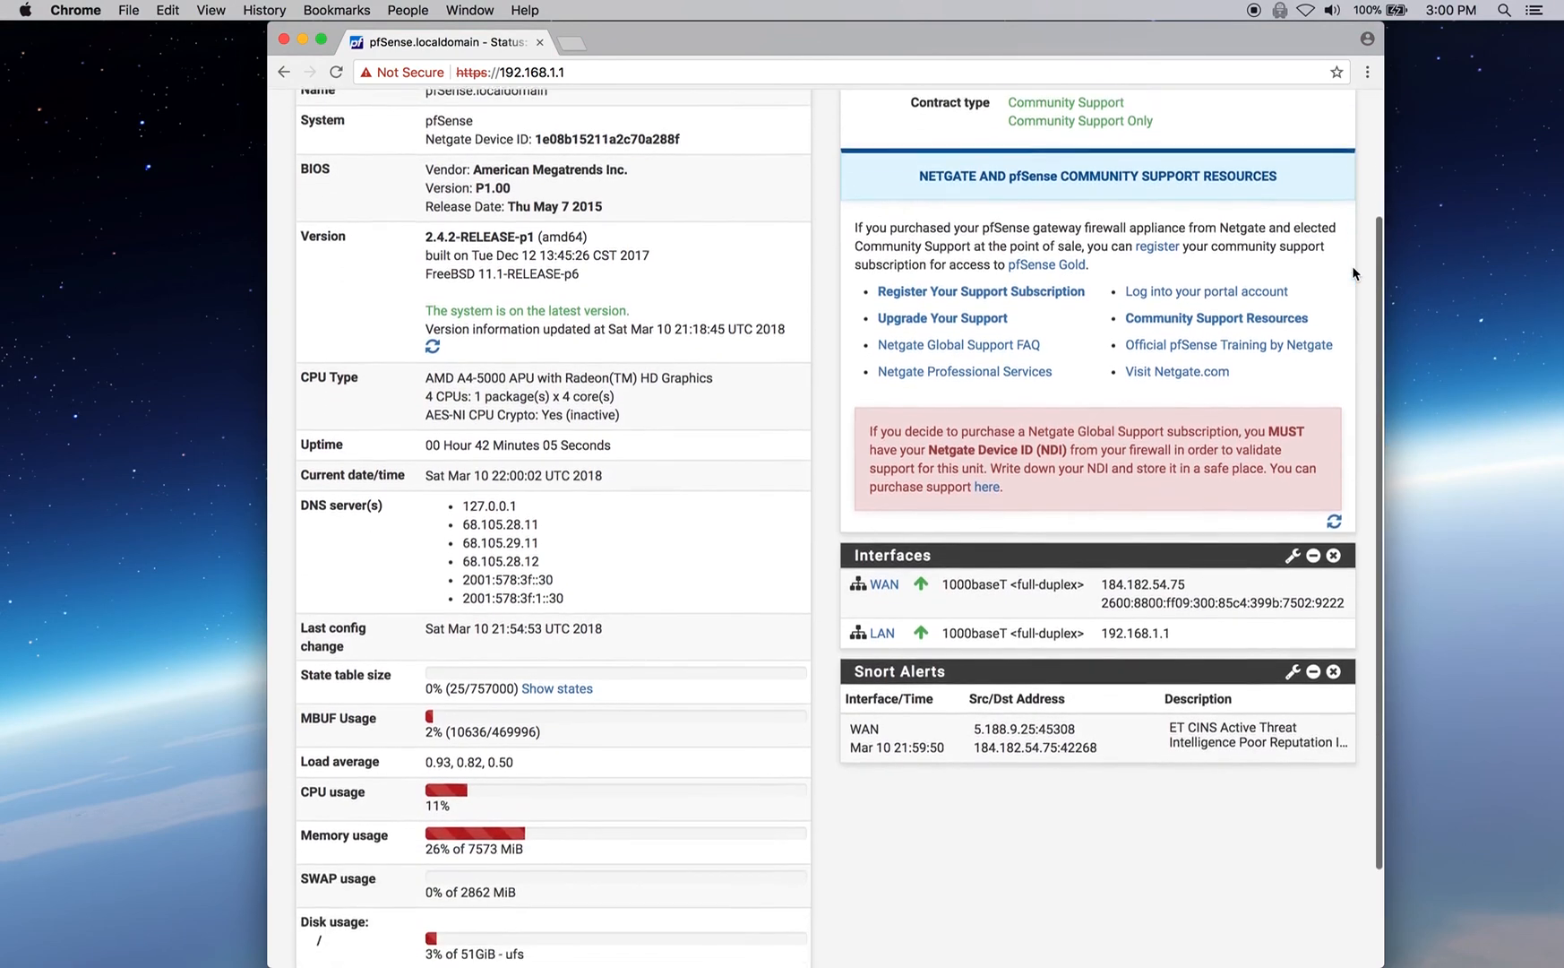
scroll(1353, 273, "down", 3)
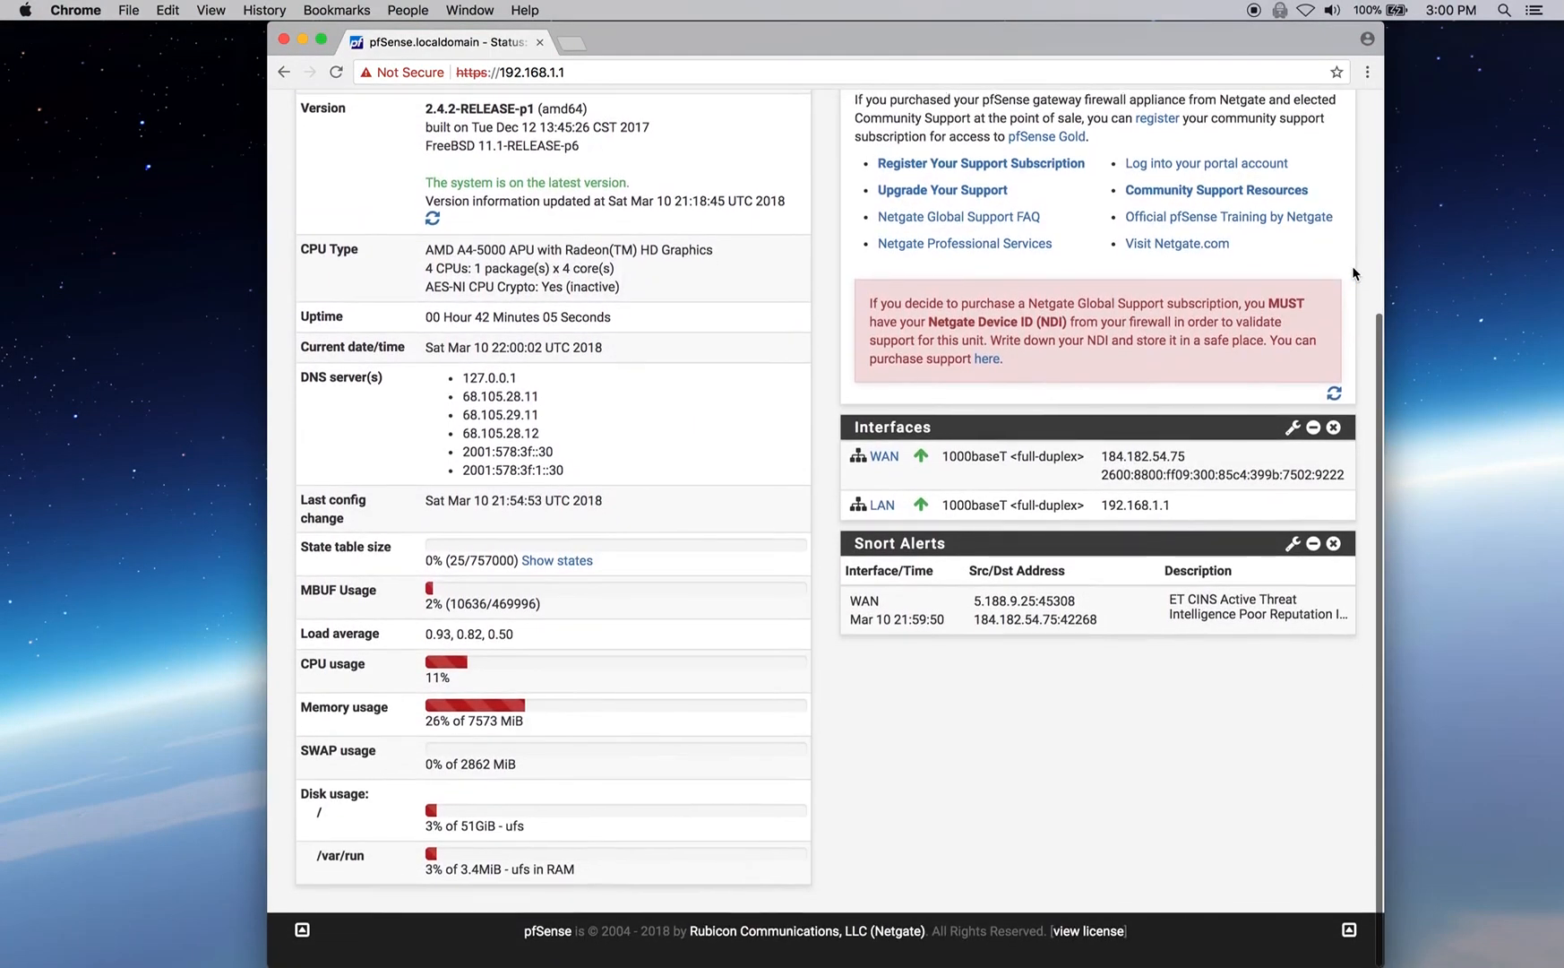